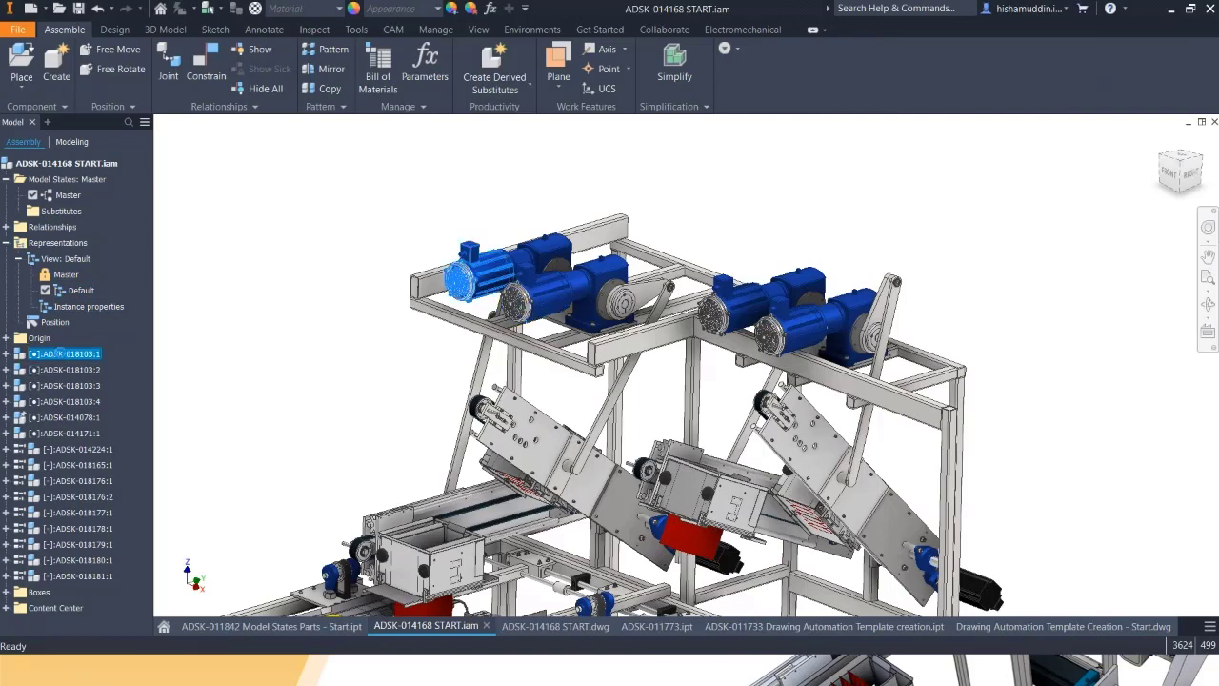
Add a text instance property named UNIQUE_ID with the value 2022_01 to component ADSK-018103:1.
right_click(62, 357)
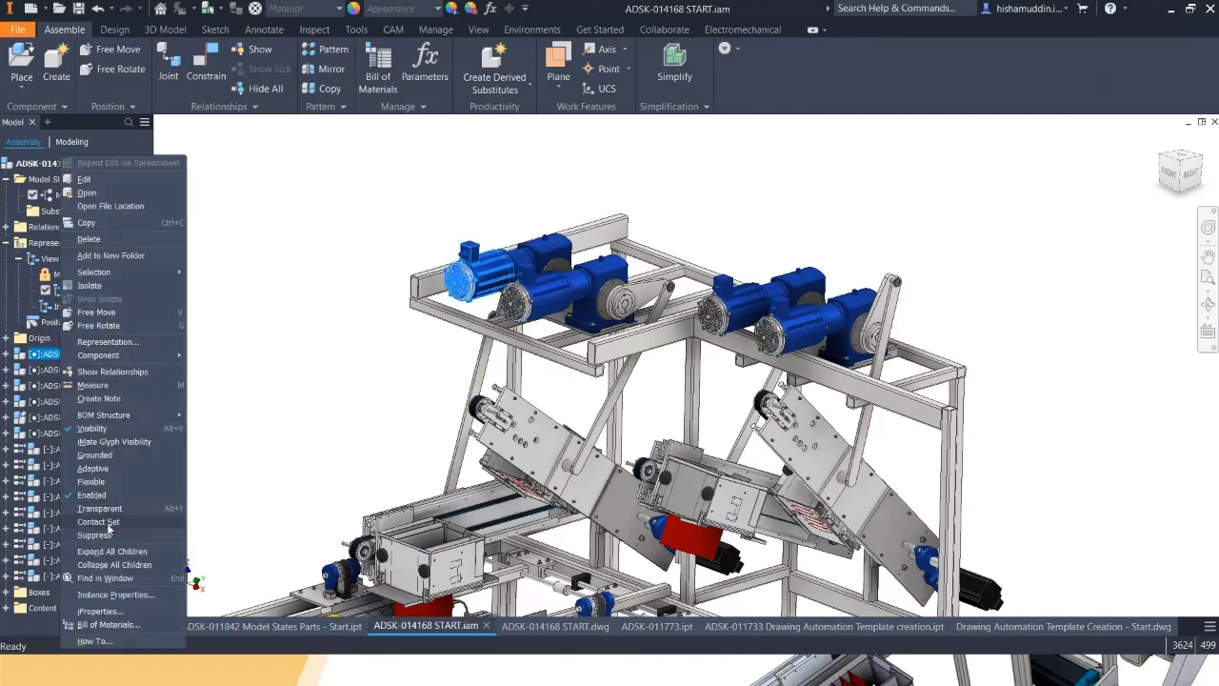
left_click(115, 595)
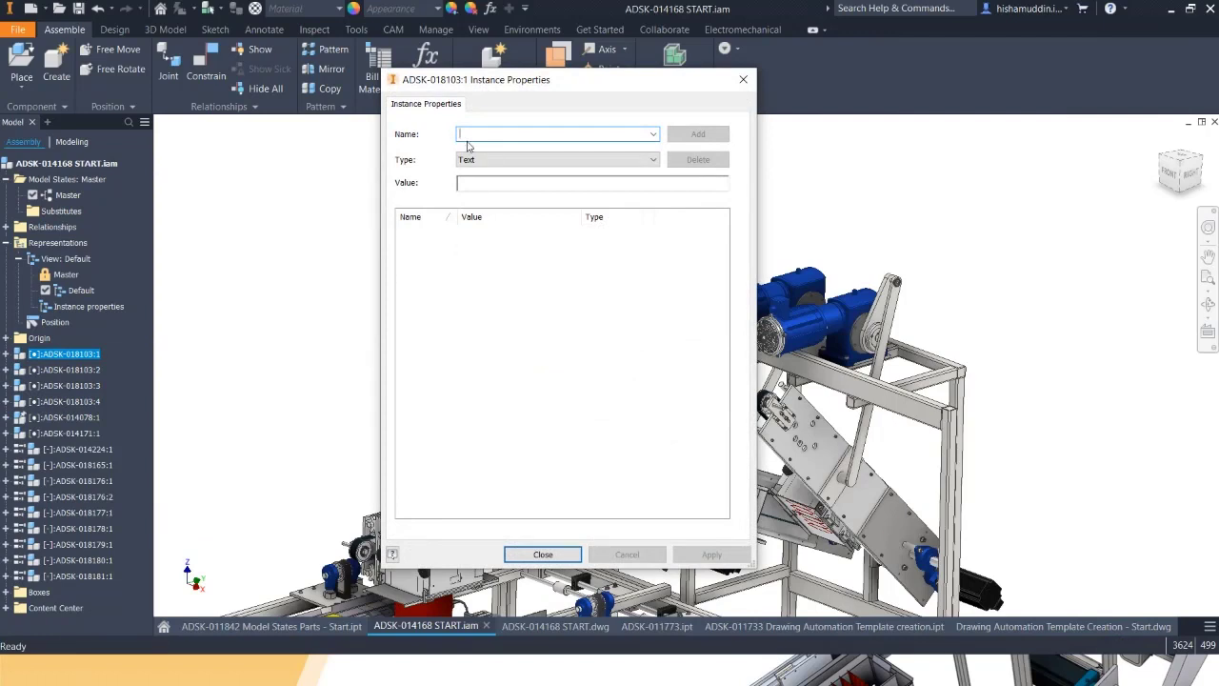
type("U")
key("BackSpace")
type("UNIQUE_ID")
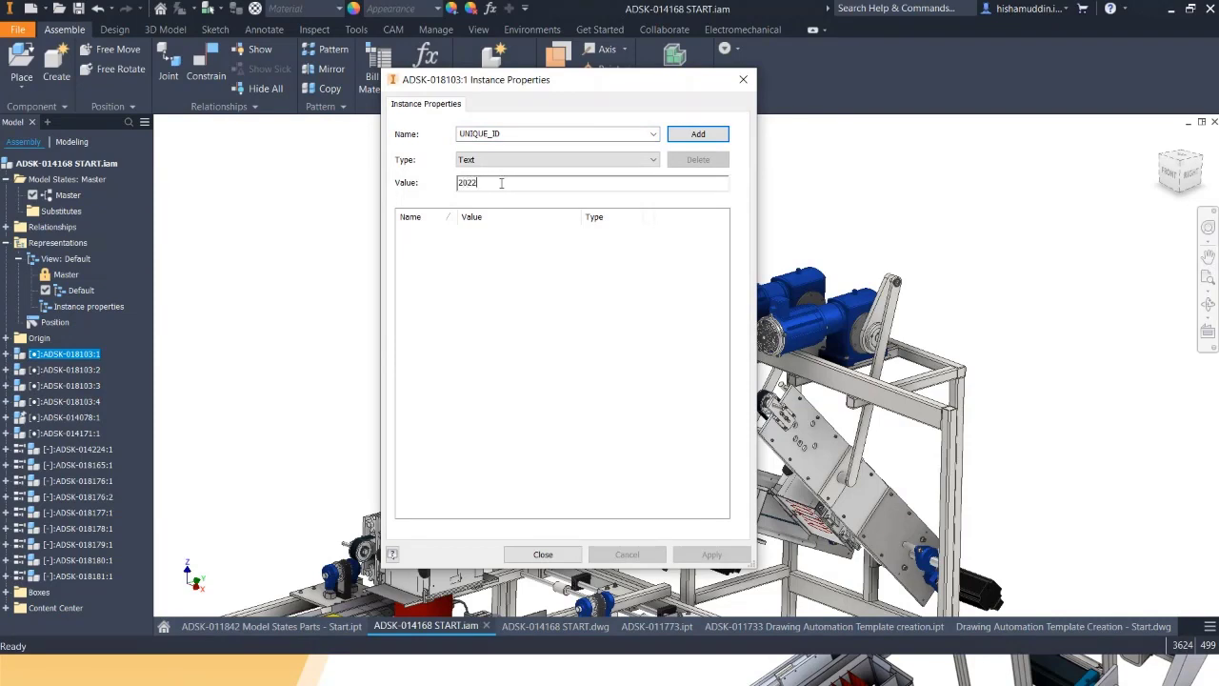
left_click(678, 134)
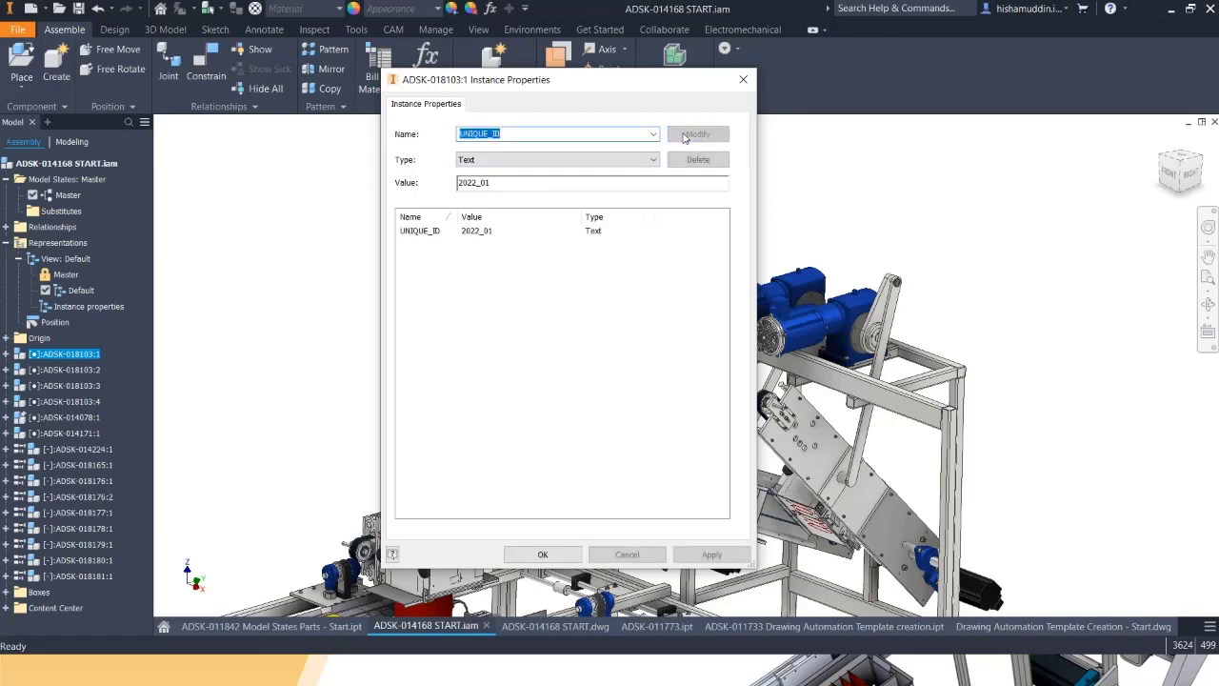
left_click(543, 554)
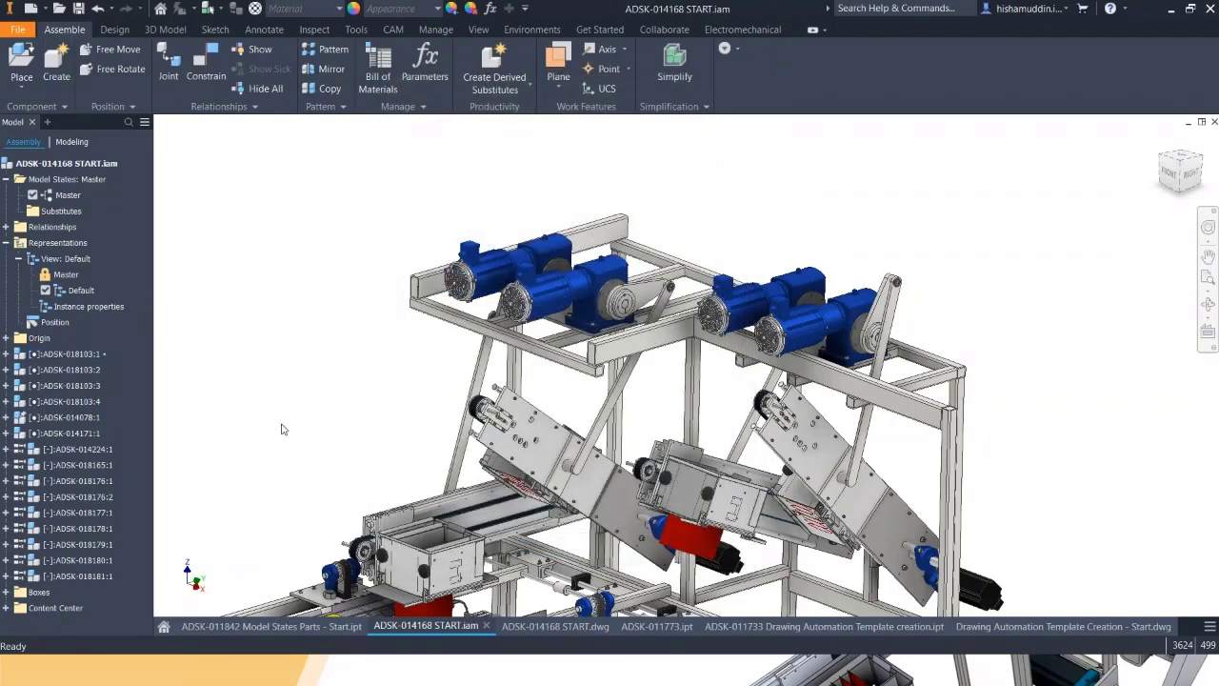
left_click(100, 356)
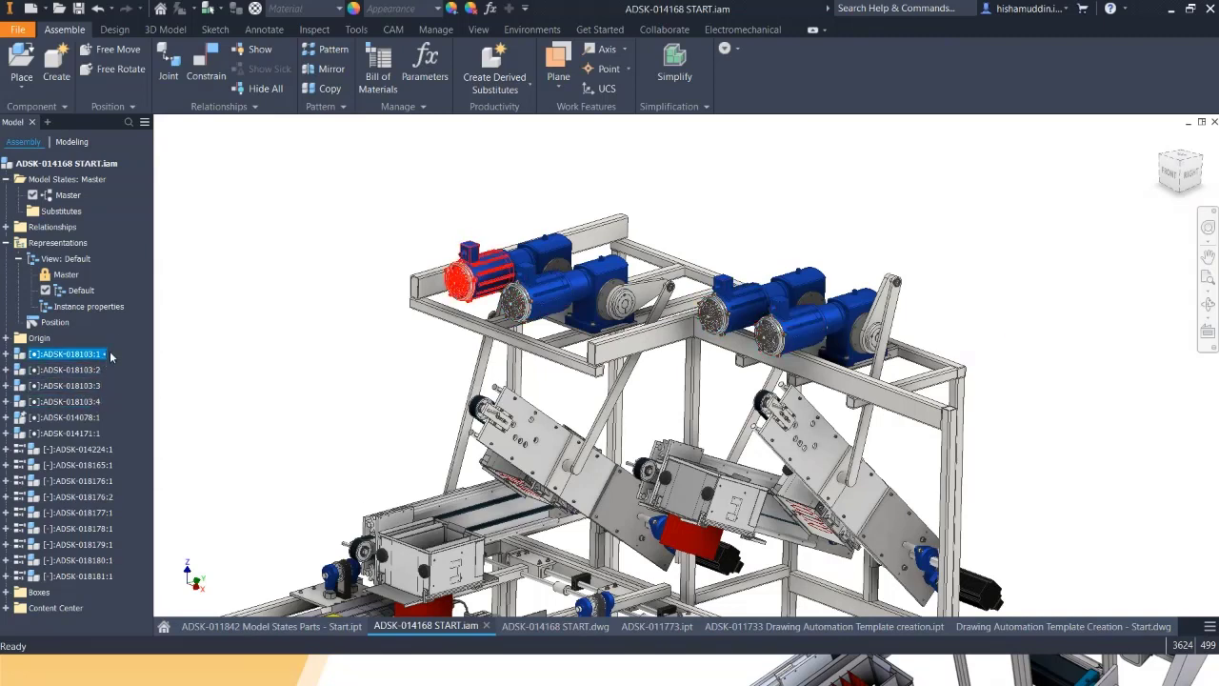
left_click(108, 355)
left_click(109, 361)
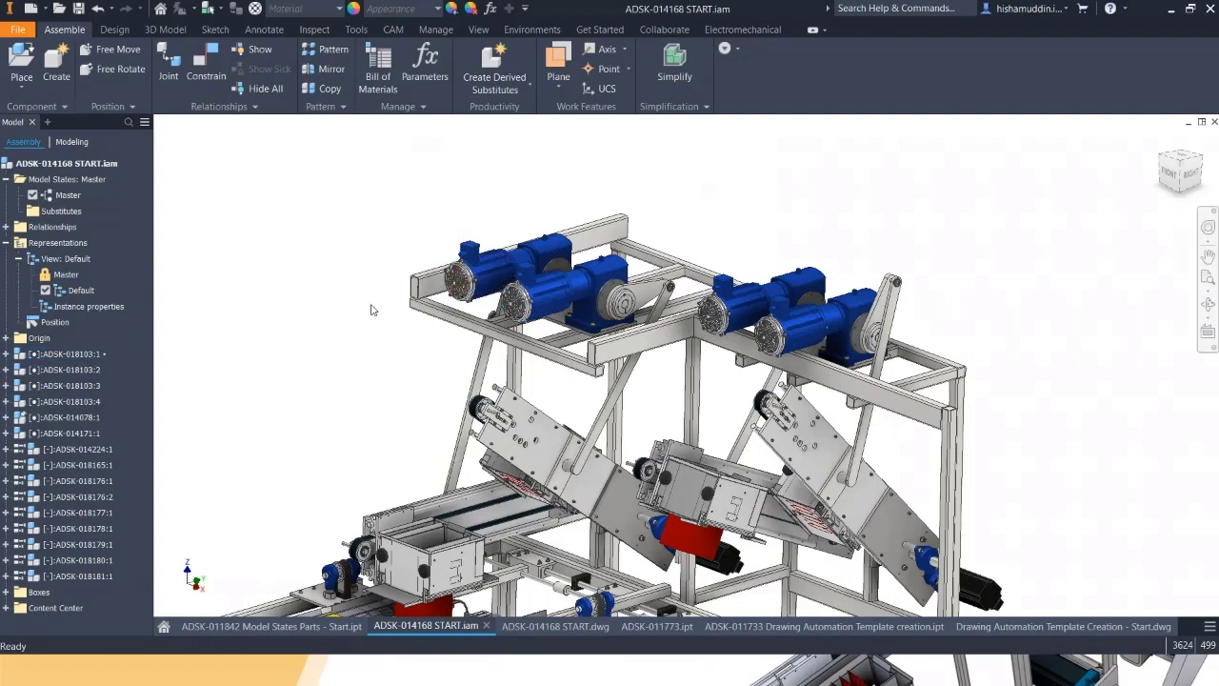
left_click(94, 371)
left_click(90, 401)
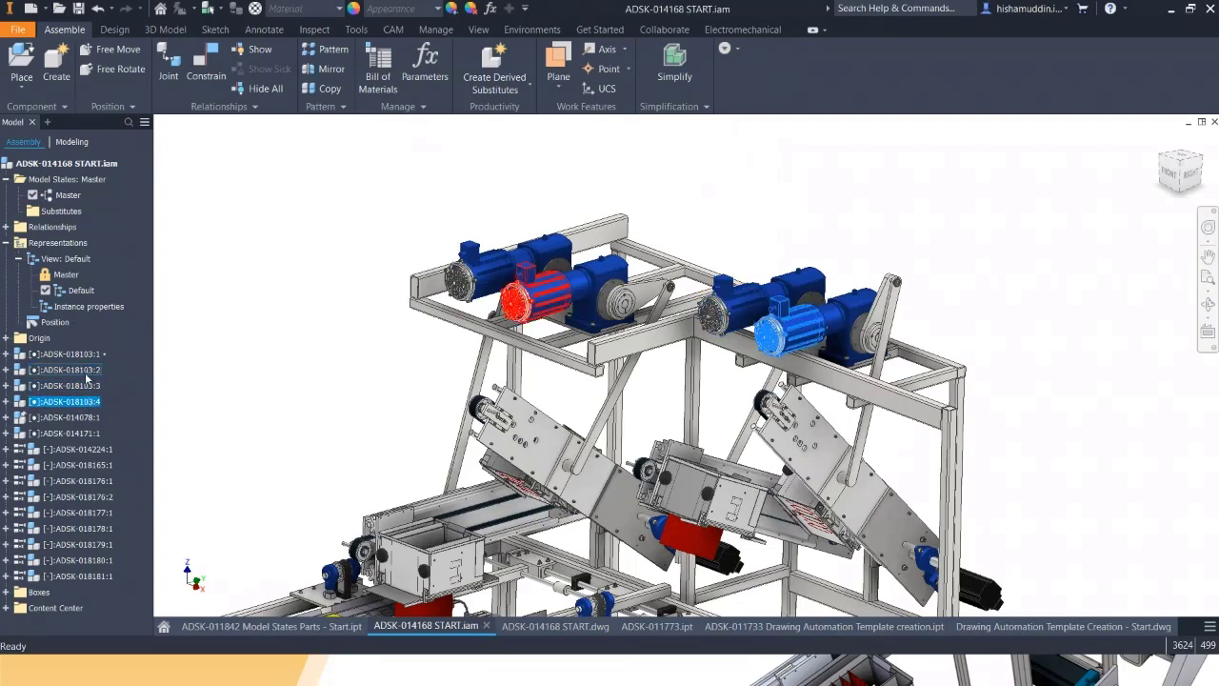
right_click(96, 372)
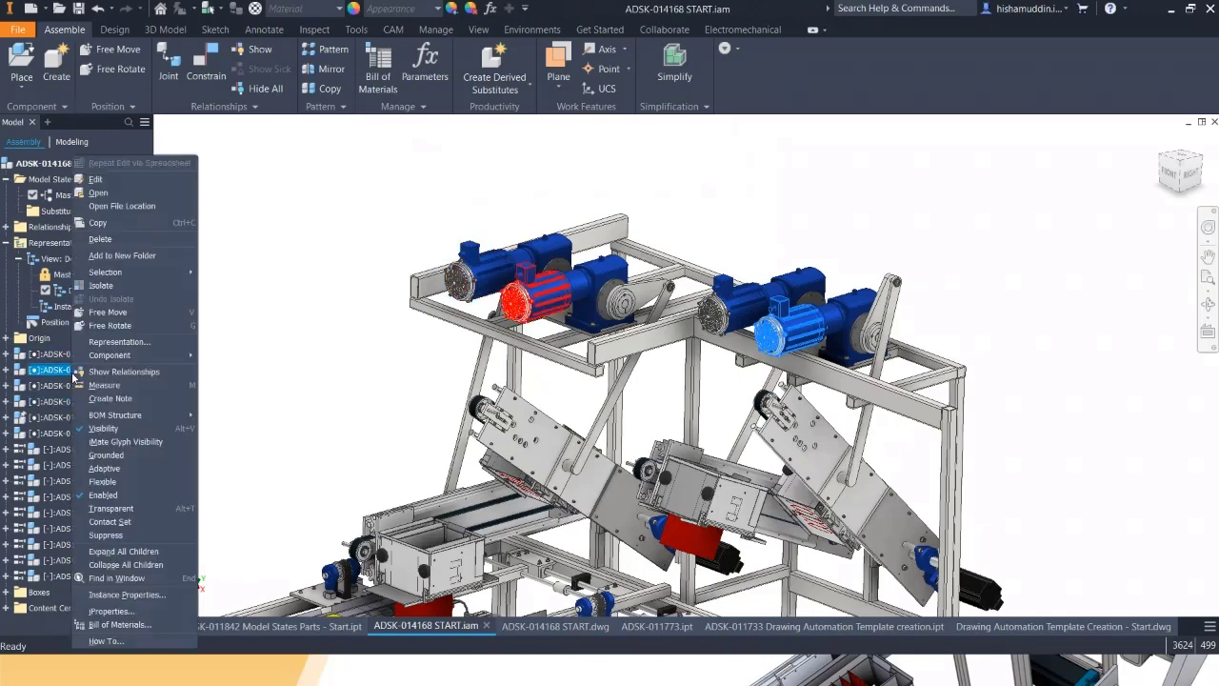
left_click(254, 335)
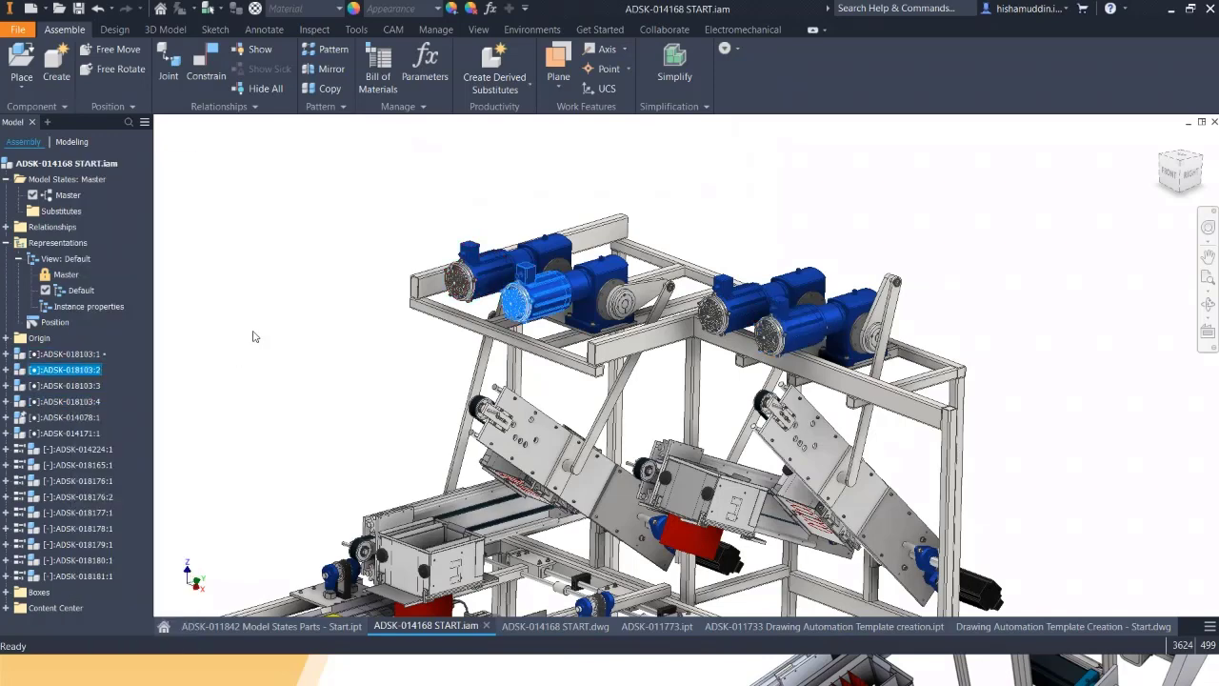
left_click(89, 357)
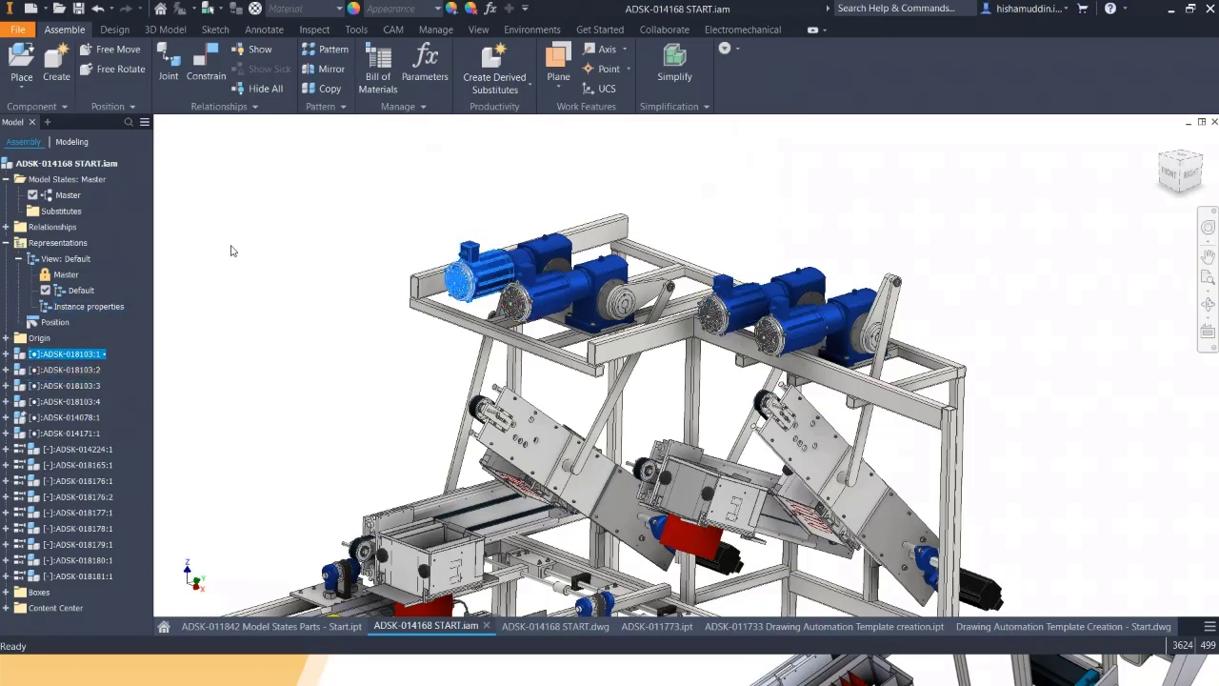
Open the assembly's bill of materials in the structured view and examine the ADSK-018103 electric motor row.
left_click(379, 68)
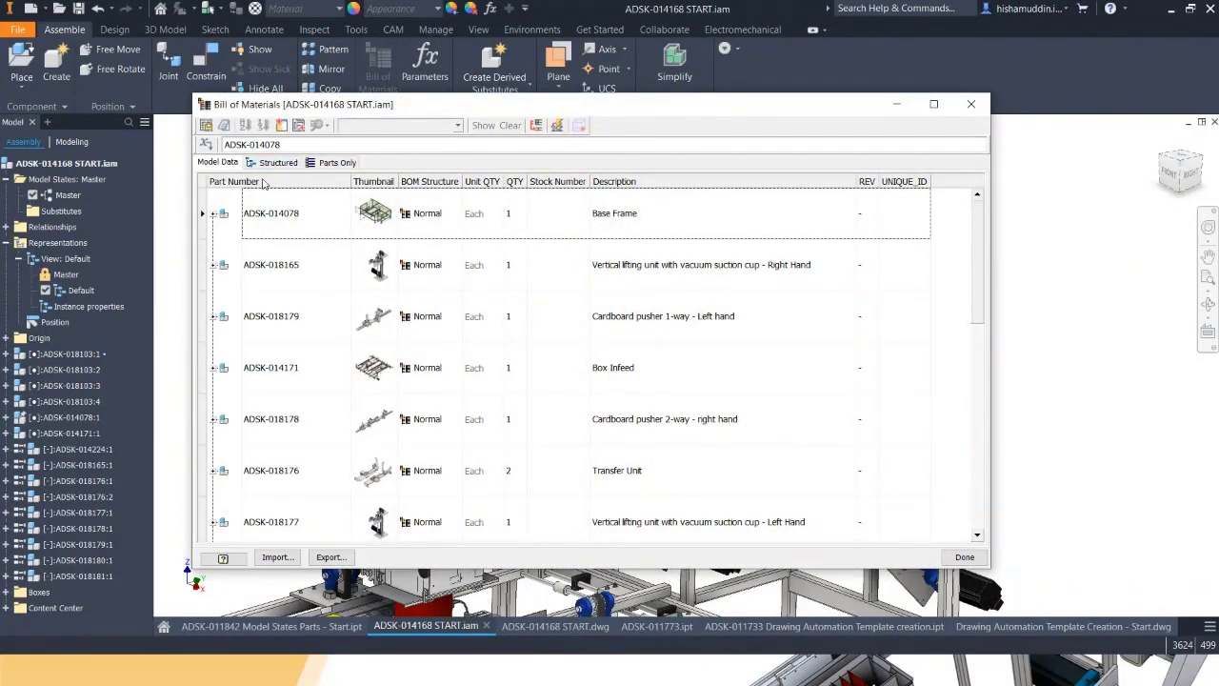
left_click(291, 166)
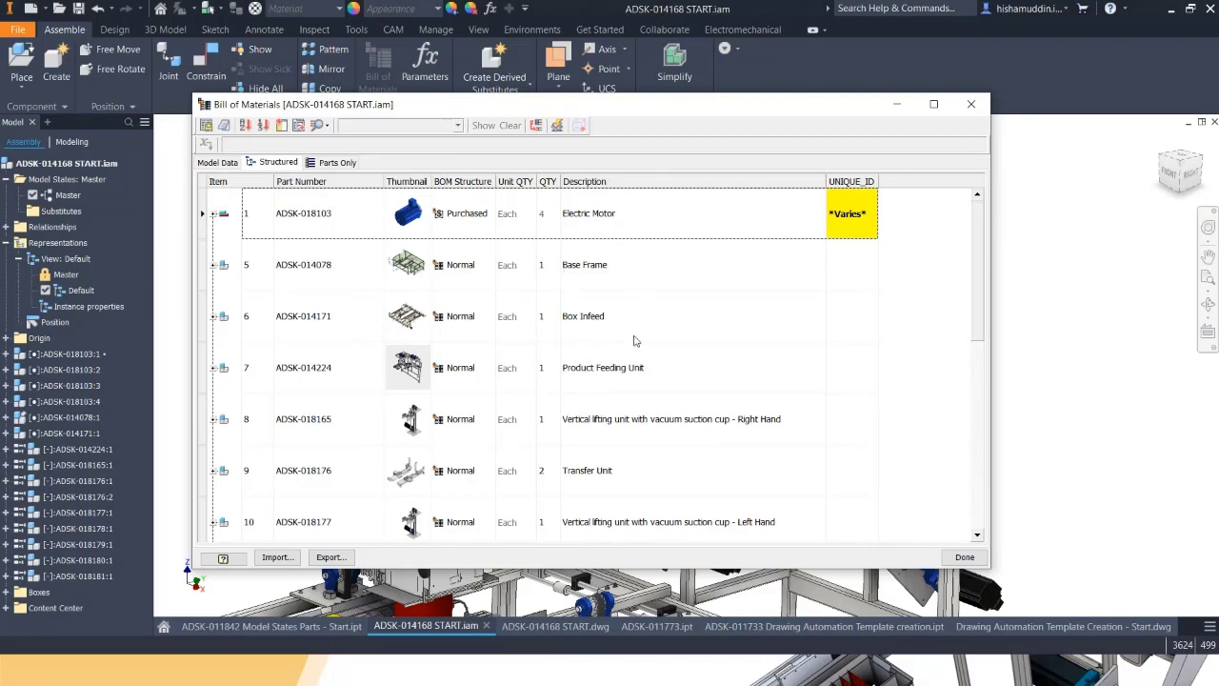
scroll(529, 290, "down", 3)
scroll(530, 294, "up", 3)
left_click(705, 233)
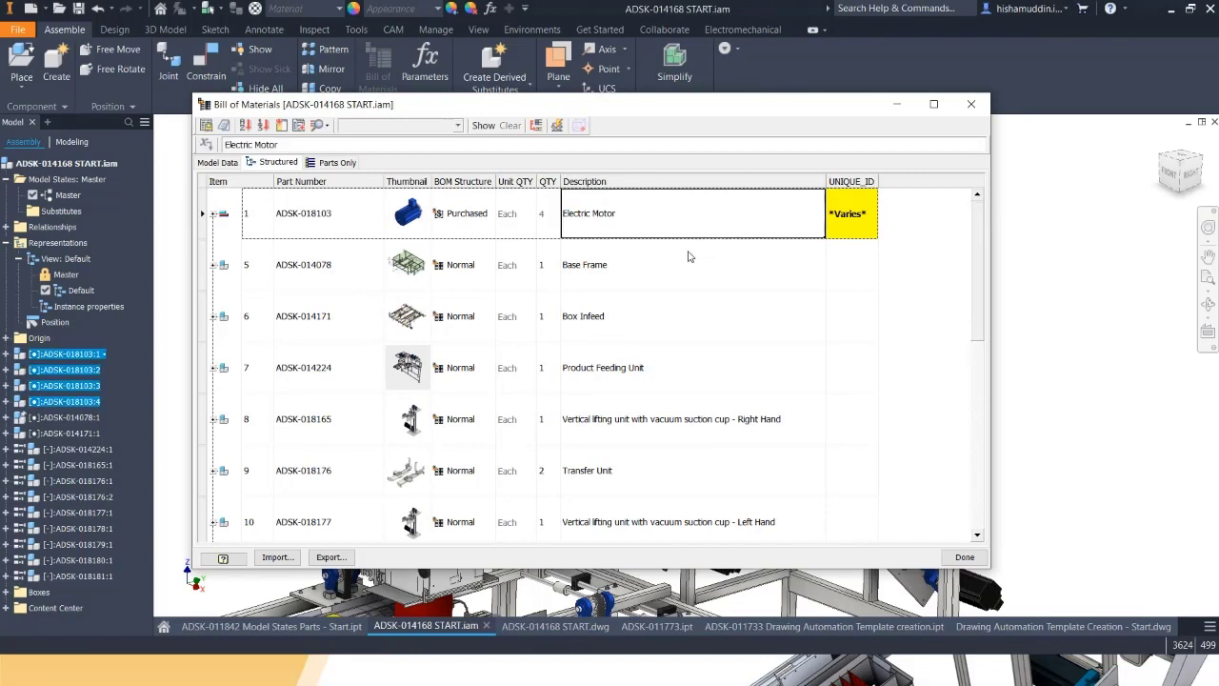
left_click(340, 231)
left_click(418, 219)
left_click(360, 221)
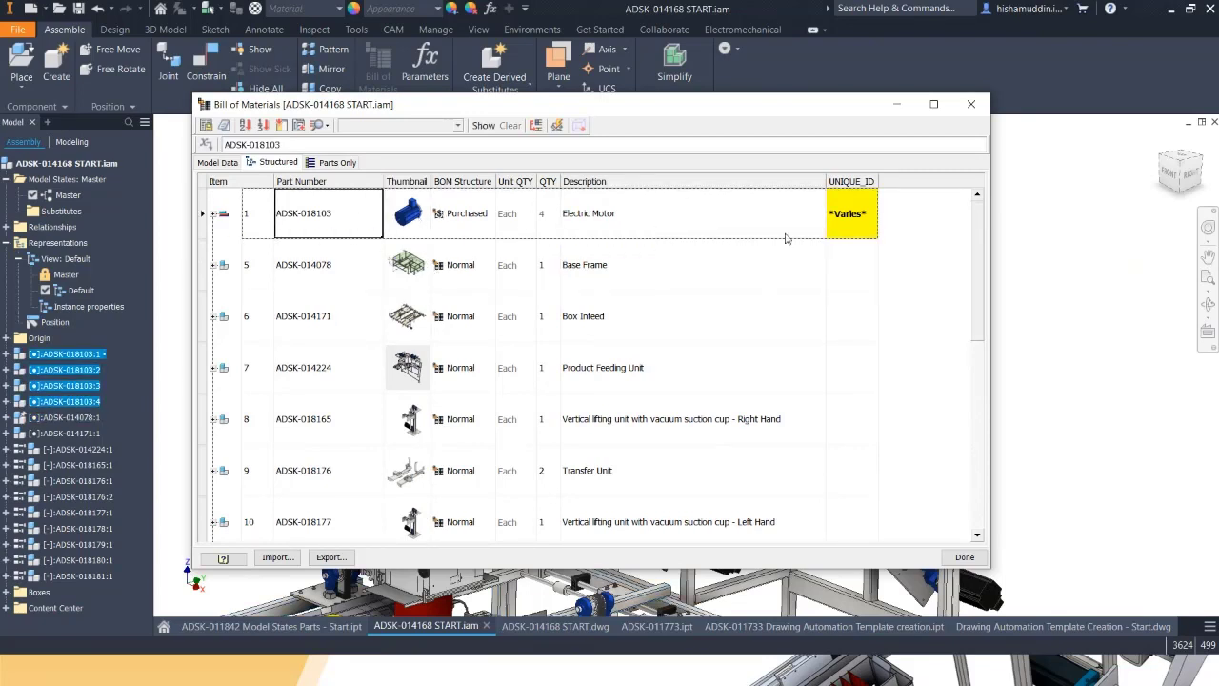
Switch the UNIQUE_ID cell of the ADSK-018103 electric motor row to the instance property.
left_click(860, 214)
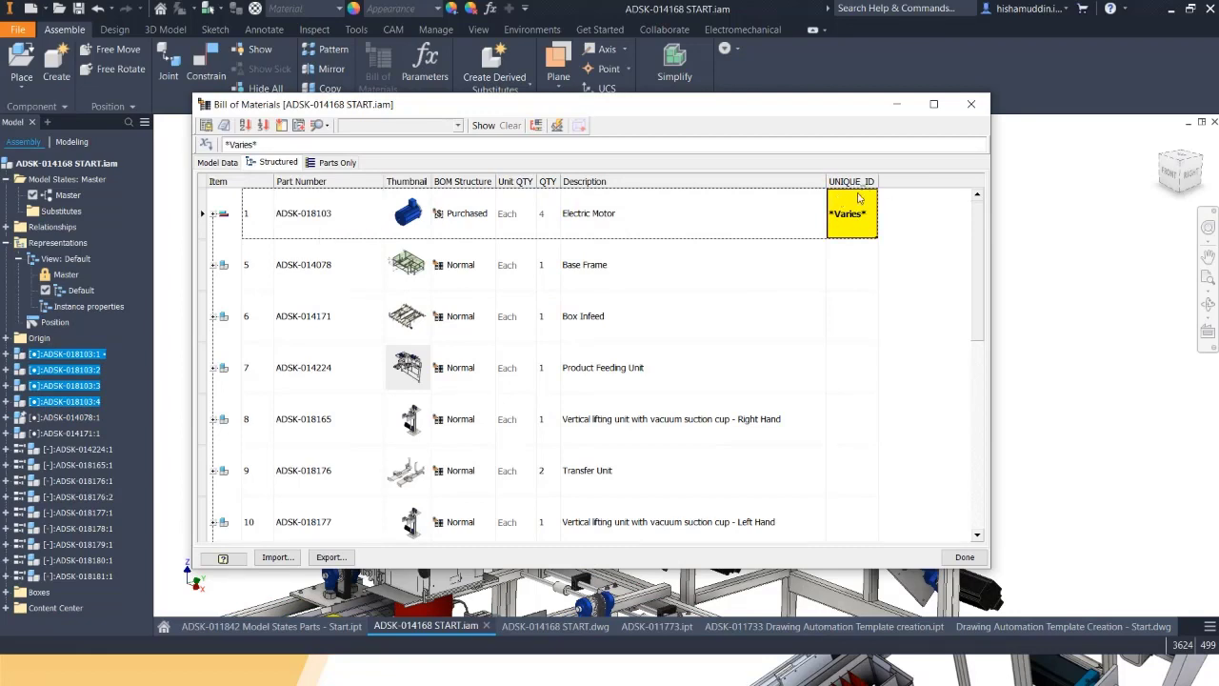
right_click(858, 217)
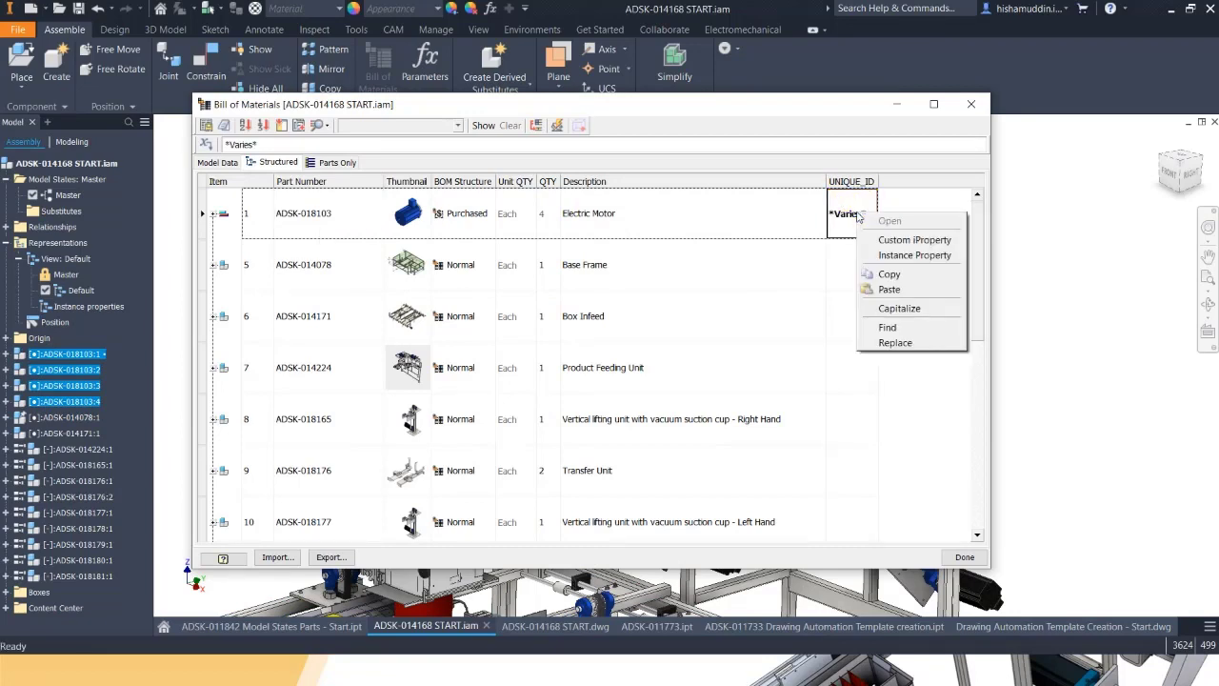
left_click(889, 257)
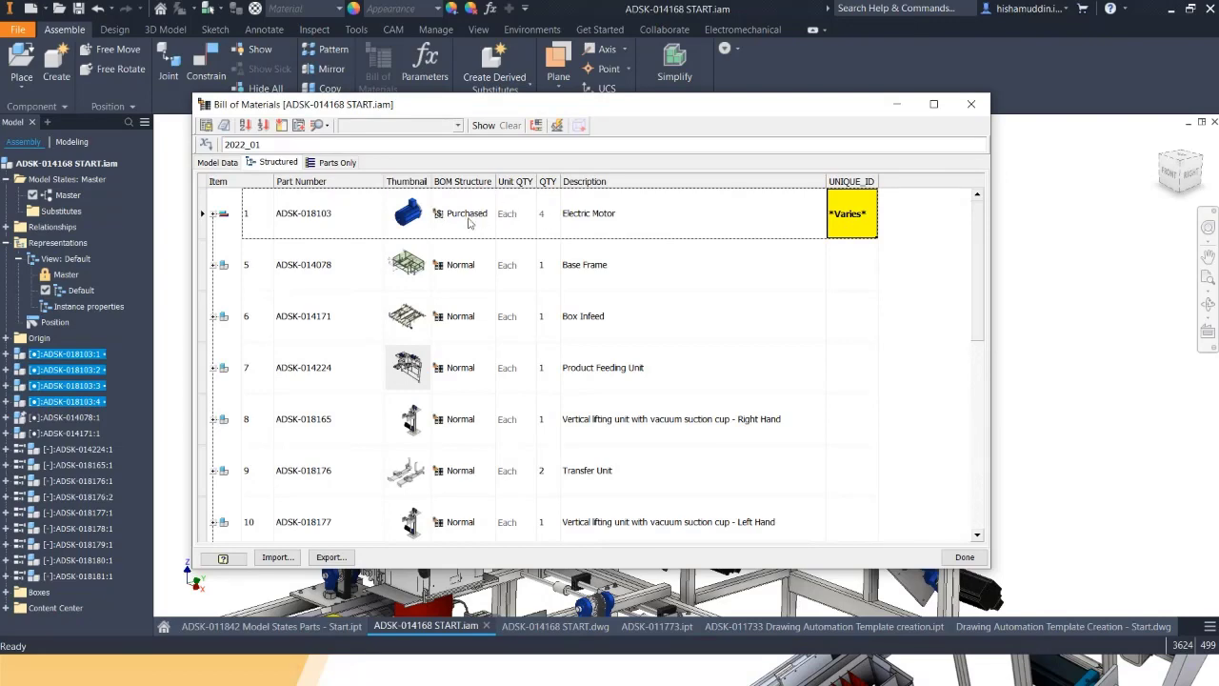
Turn off part number row merging so that each ADSK-018103 electric motor gets its own row.
scroll(495, 249, "down", 3)
scroll(429, 259, "up", 3)
scroll(339, 326, "down", 3)
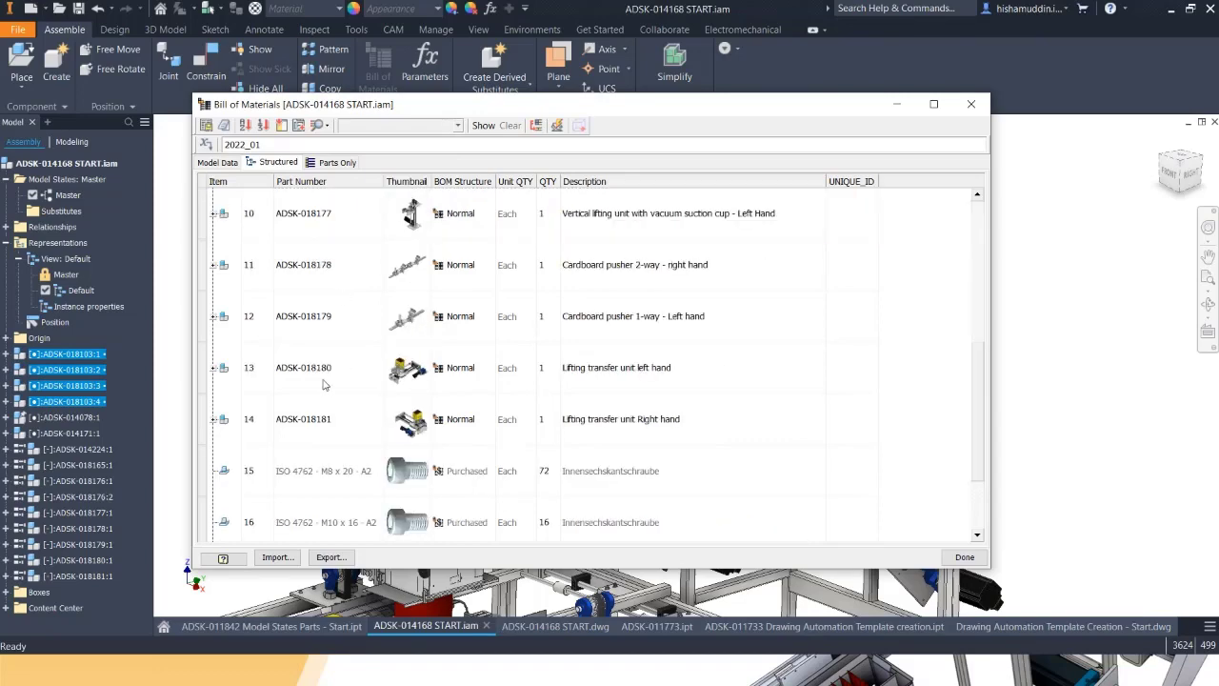
scroll(323, 384, "down", 1)
scroll(324, 395, "up", 5)
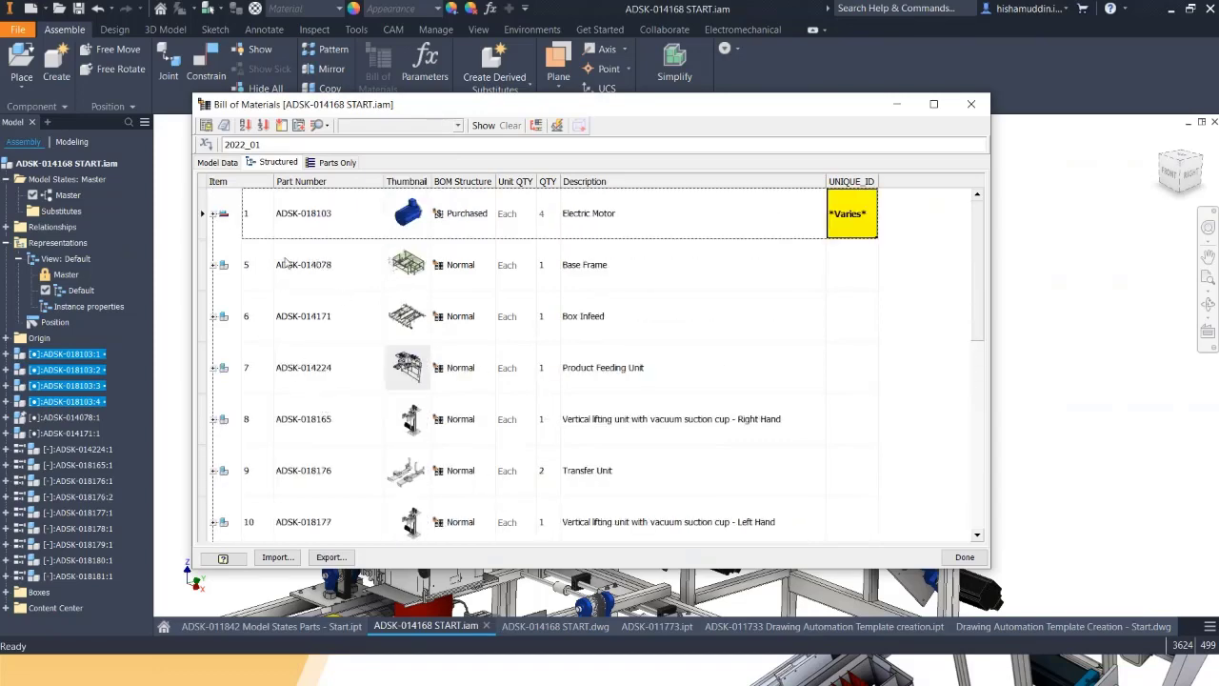
left_click(295, 216)
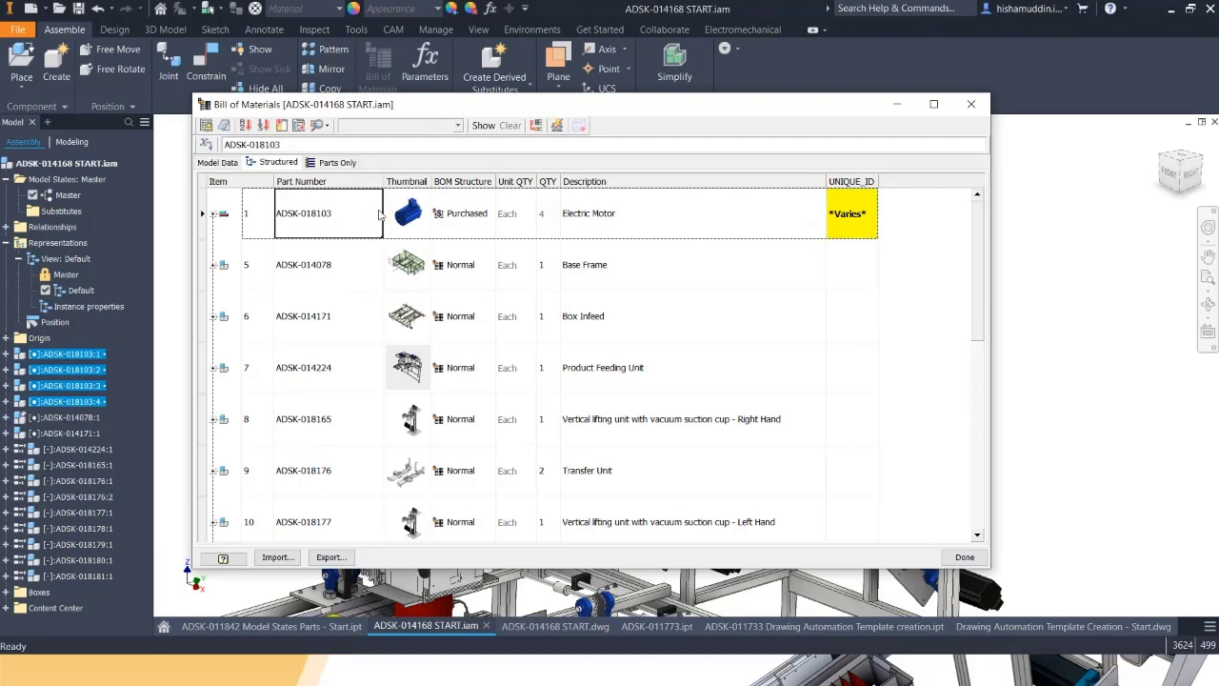
left_click(539, 127)
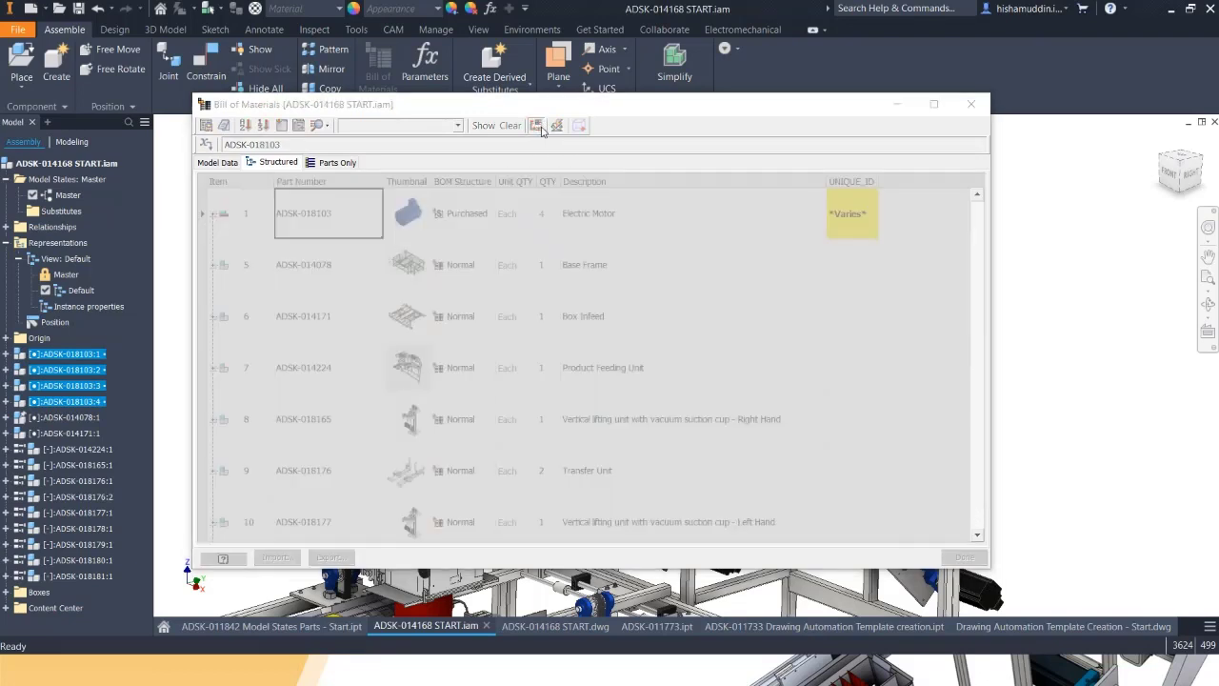
left_click(184, 199)
left_click(311, 273)
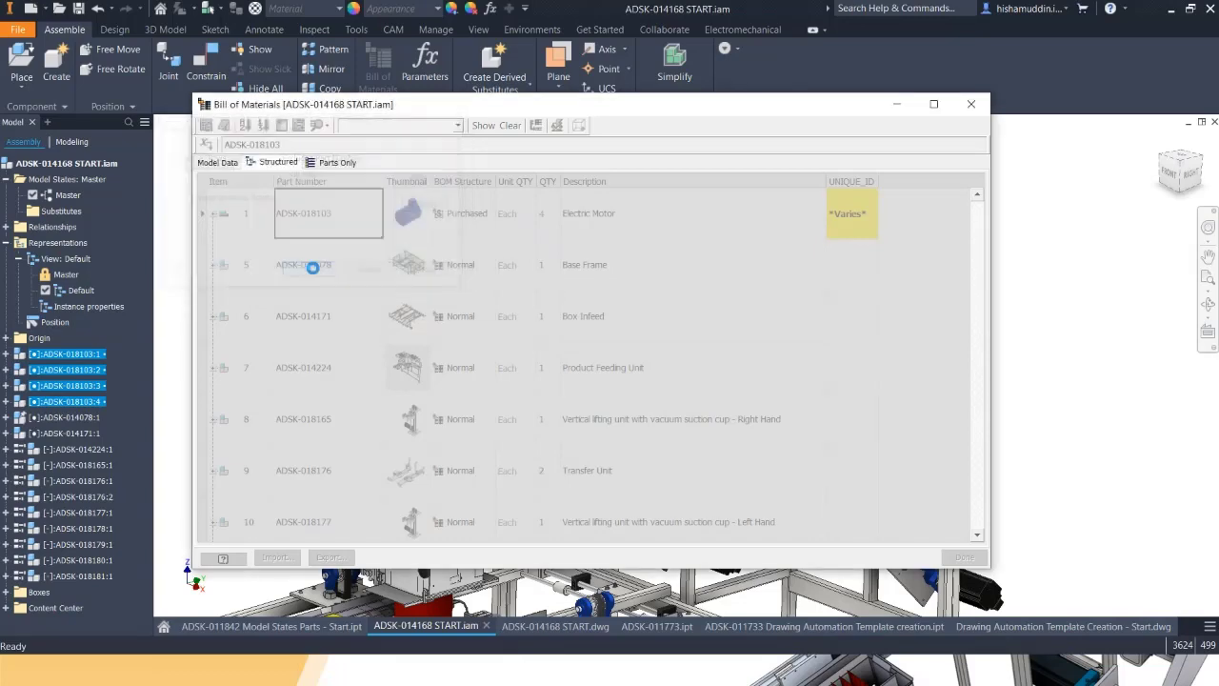
Move the electric motor rows 18, 19 and 20 directly below the electric motor in row 1.
scroll(524, 291, "down", 5)
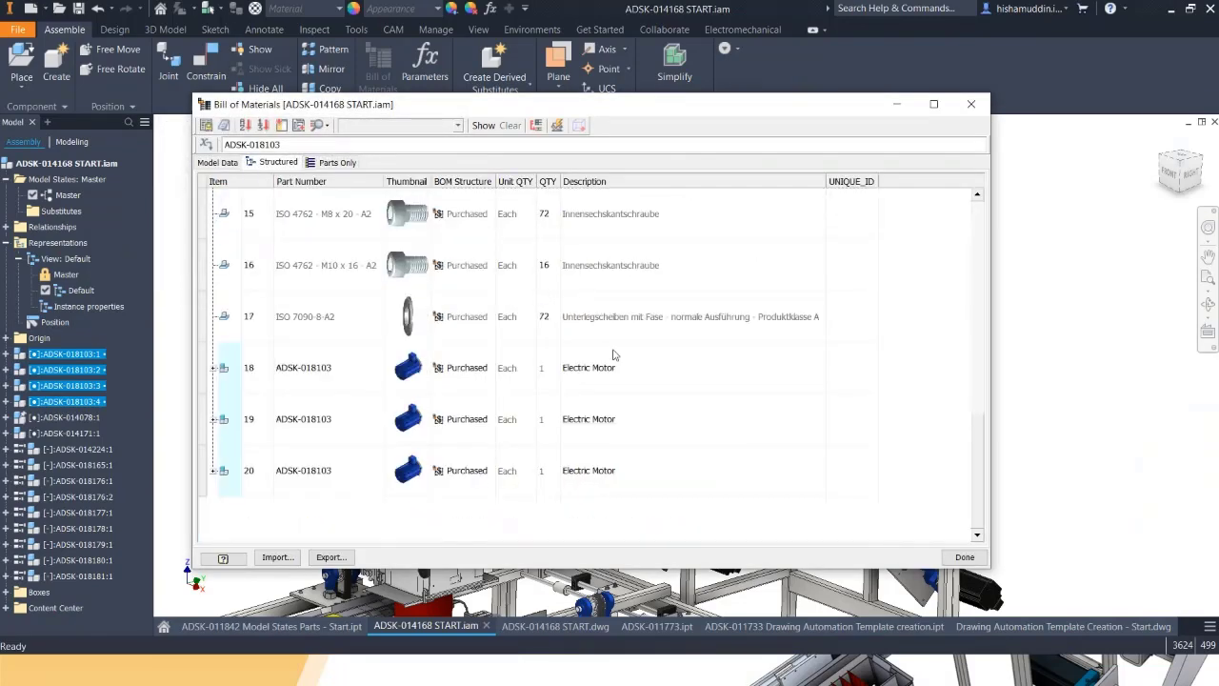
left_click(259, 374)
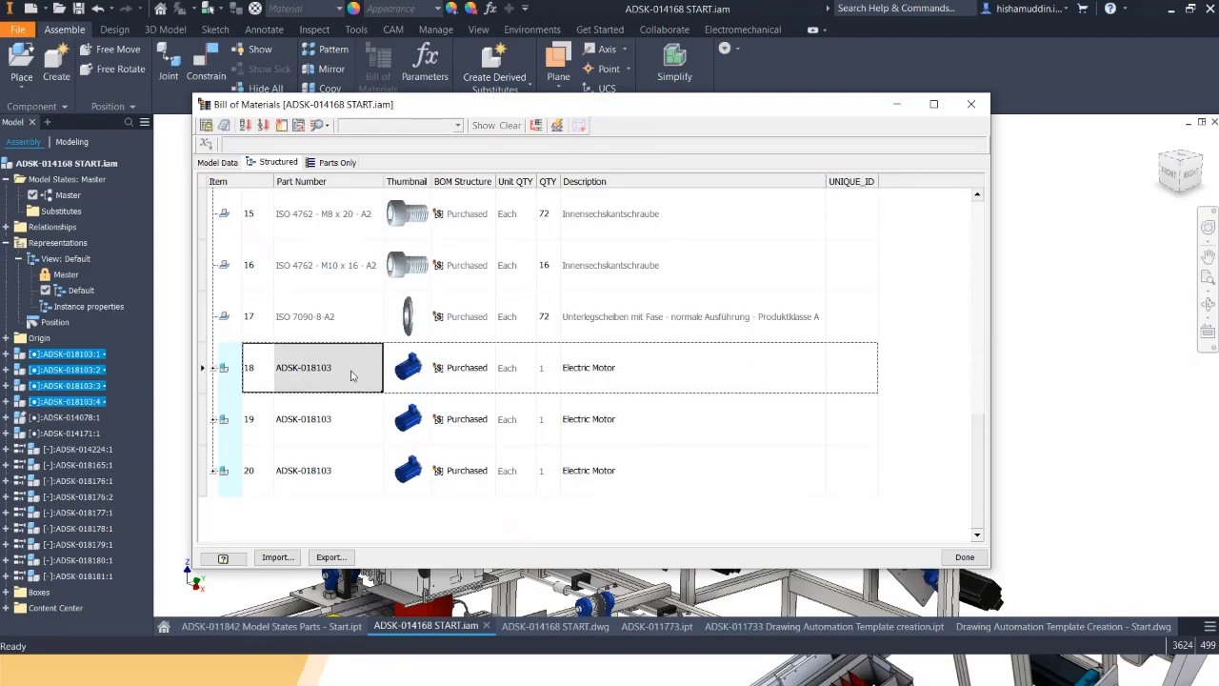
left_click_drag(810, 372, 855, 458)
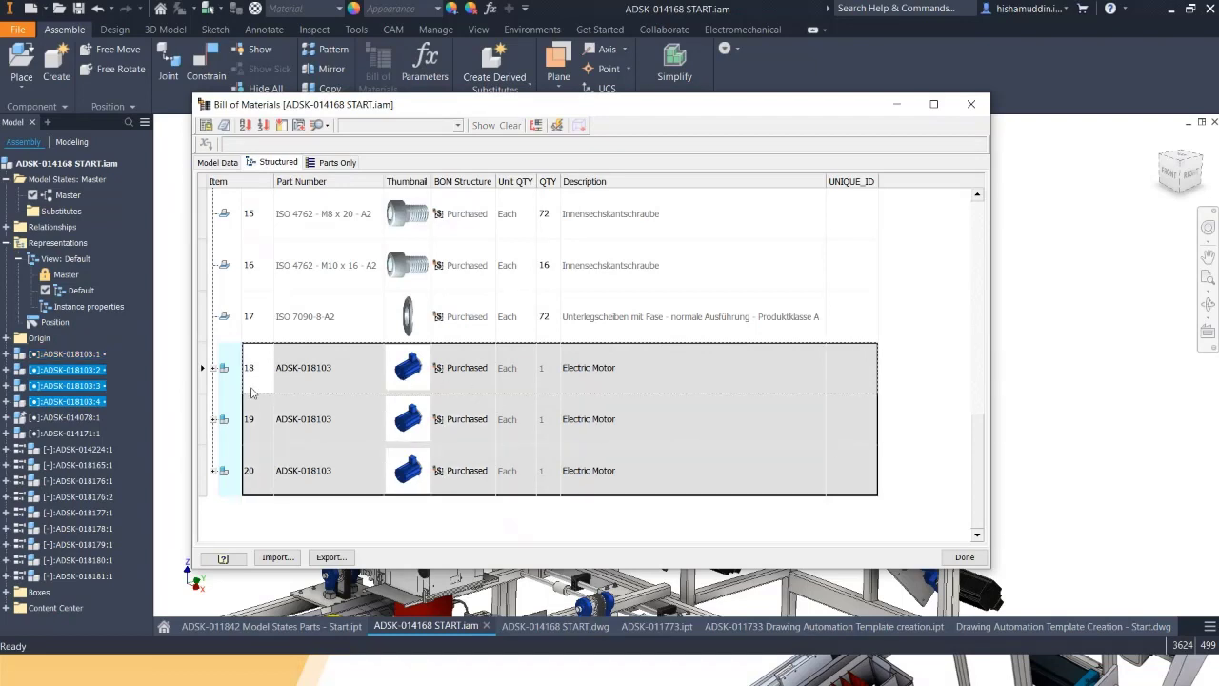
mouse_move(230, 374)
left_click_drag(228, 374, 242, 268)
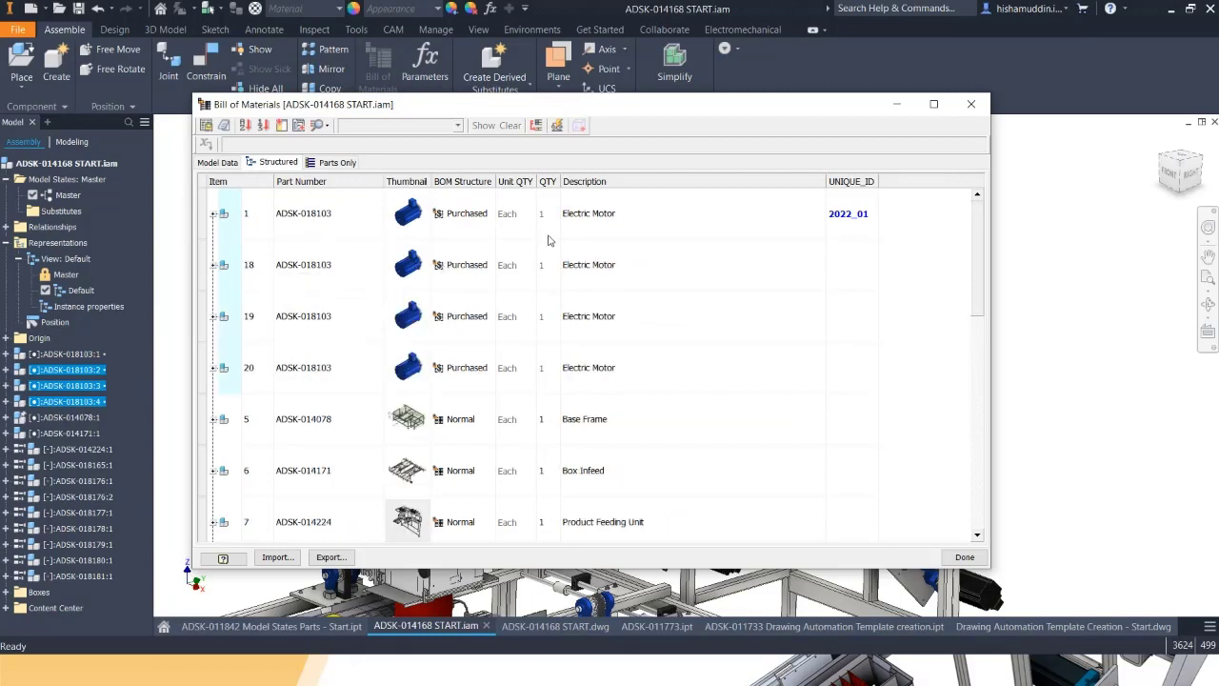
Fill the UNIQUE_ID value 2022_01 down from the first electric motor row to the other three motor rows.
left_click(847, 213)
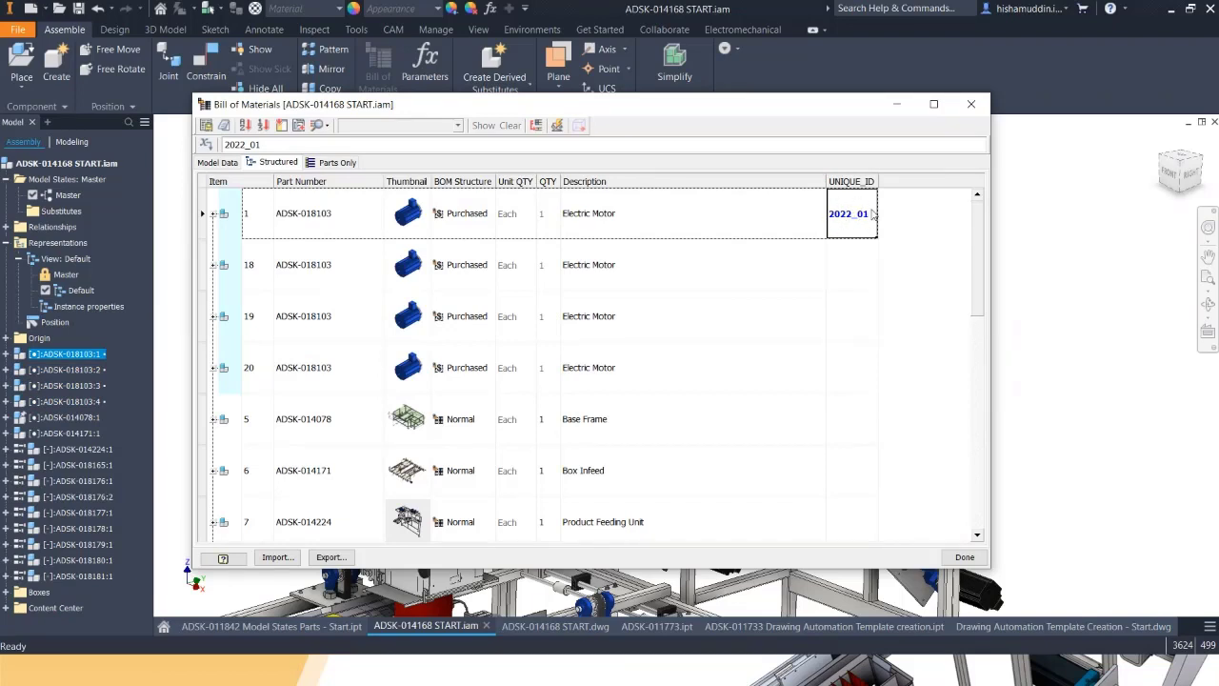
left_click_drag(871, 241, 867, 371)
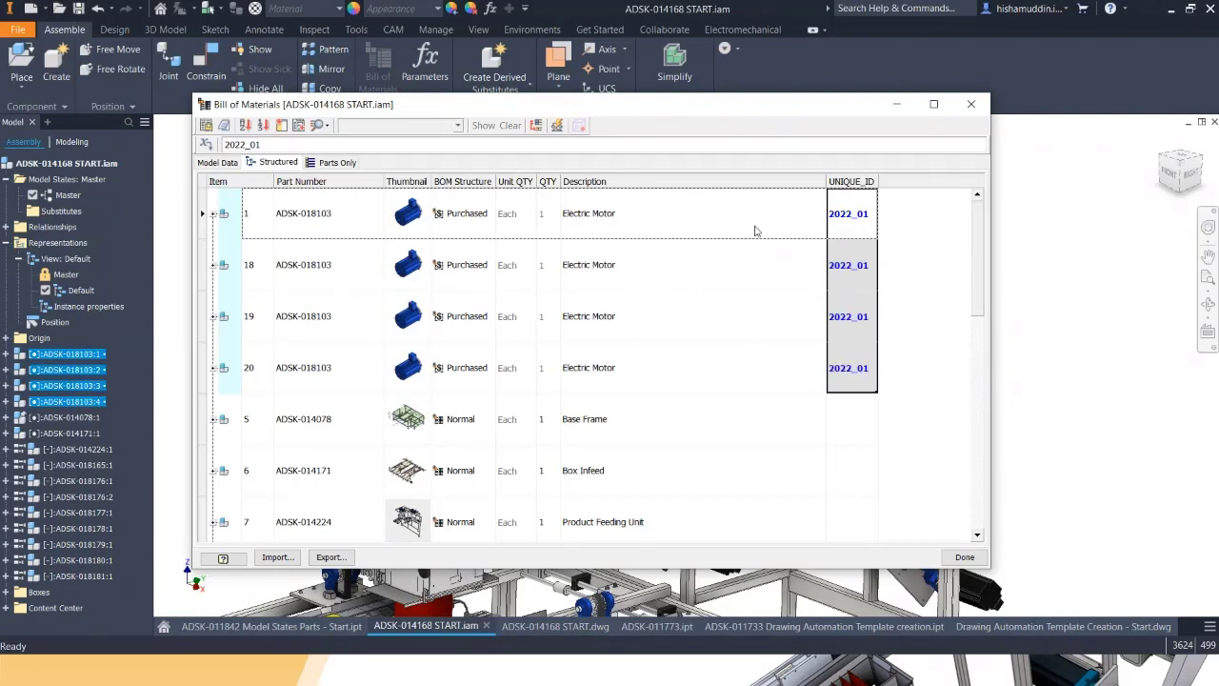
left_click(726, 246)
left_click(683, 322)
left_click(673, 375)
left_click(655, 317)
left_click(643, 258)
left_click(649, 232)
left_click(653, 254)
Set UNIQUE_ID to 2022_02, 2022_03 and 2022_04 for the electric motors in items 18, 19 and 20.
double_click(859, 275)
left_click(868, 267)
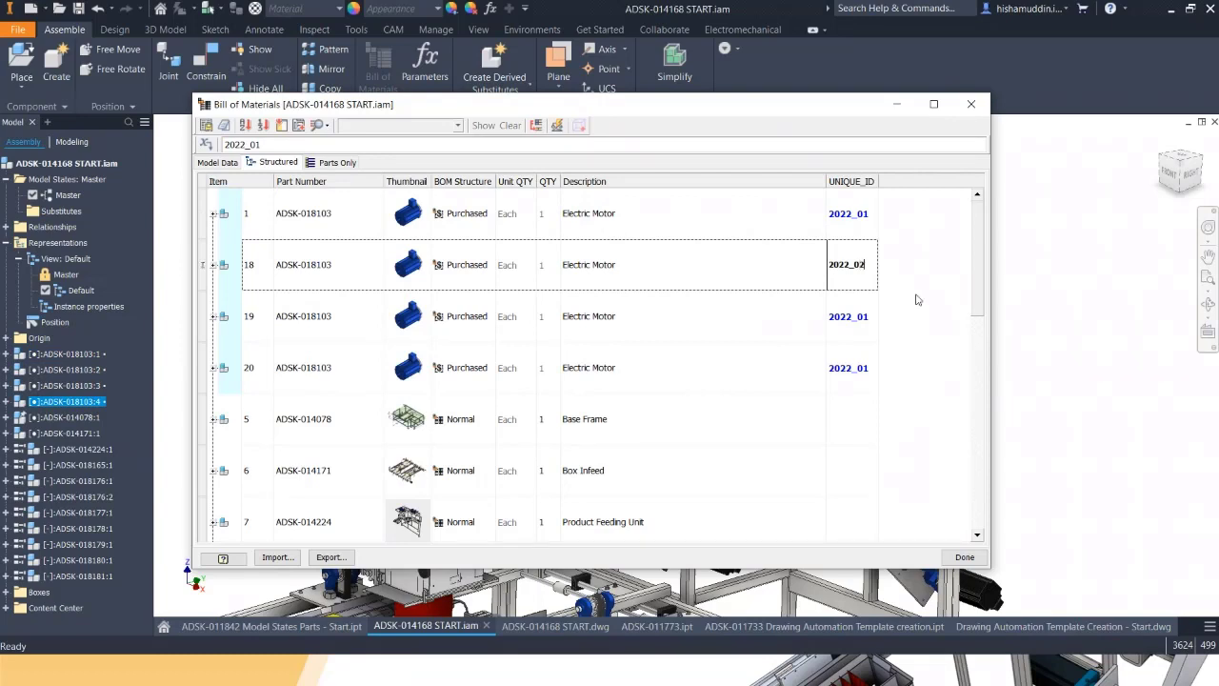
double_click(868, 316)
left_click(869, 316)
type("3")
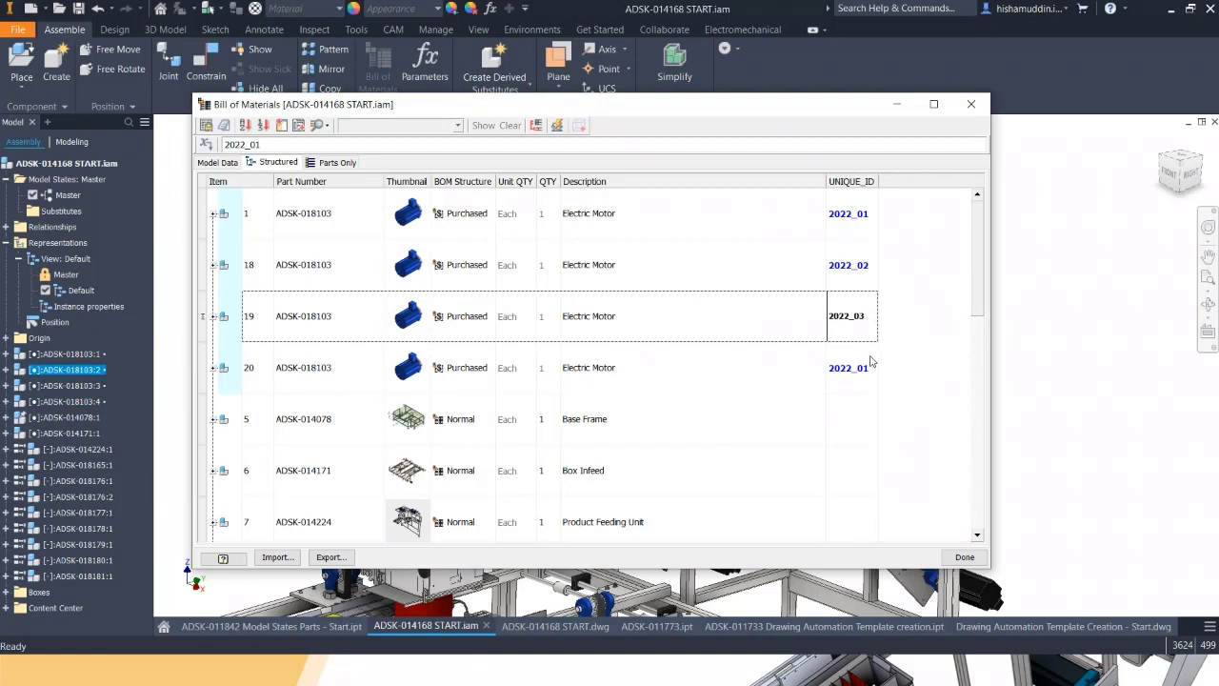
double_click(868, 368)
left_click(869, 369)
type("4")
key("Return")
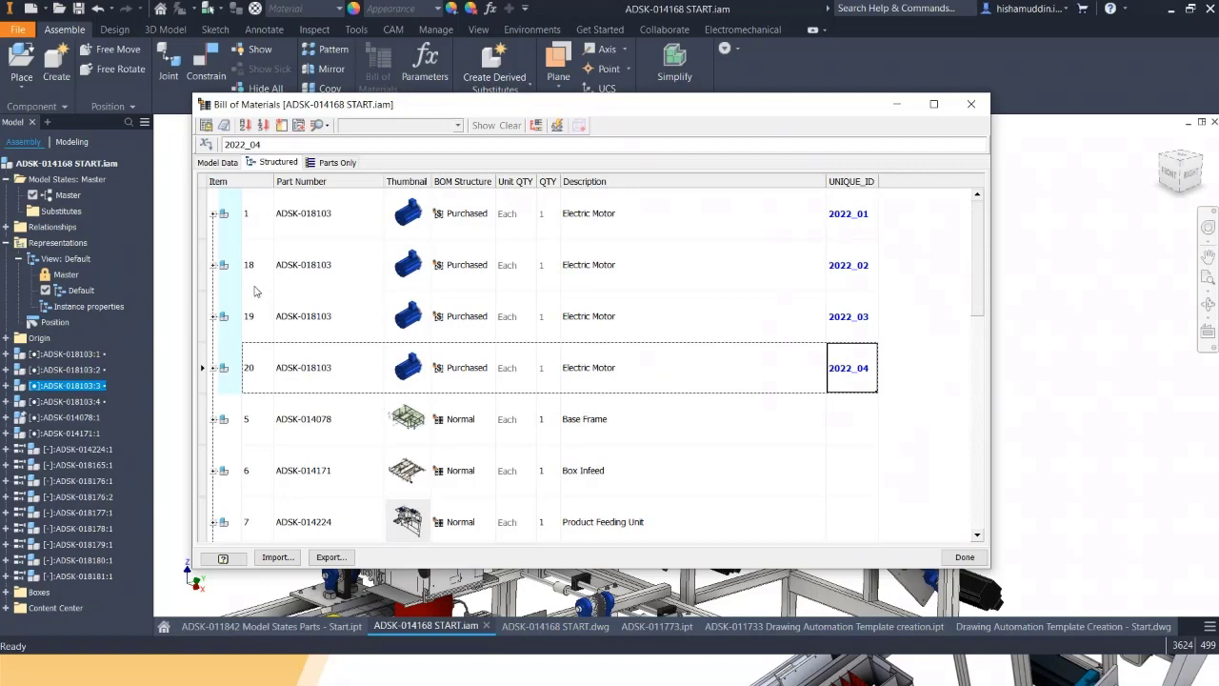
Renumber the bill of materials items sequentially so that the four electric motors become items 1 to 4.
left_click(260, 221)
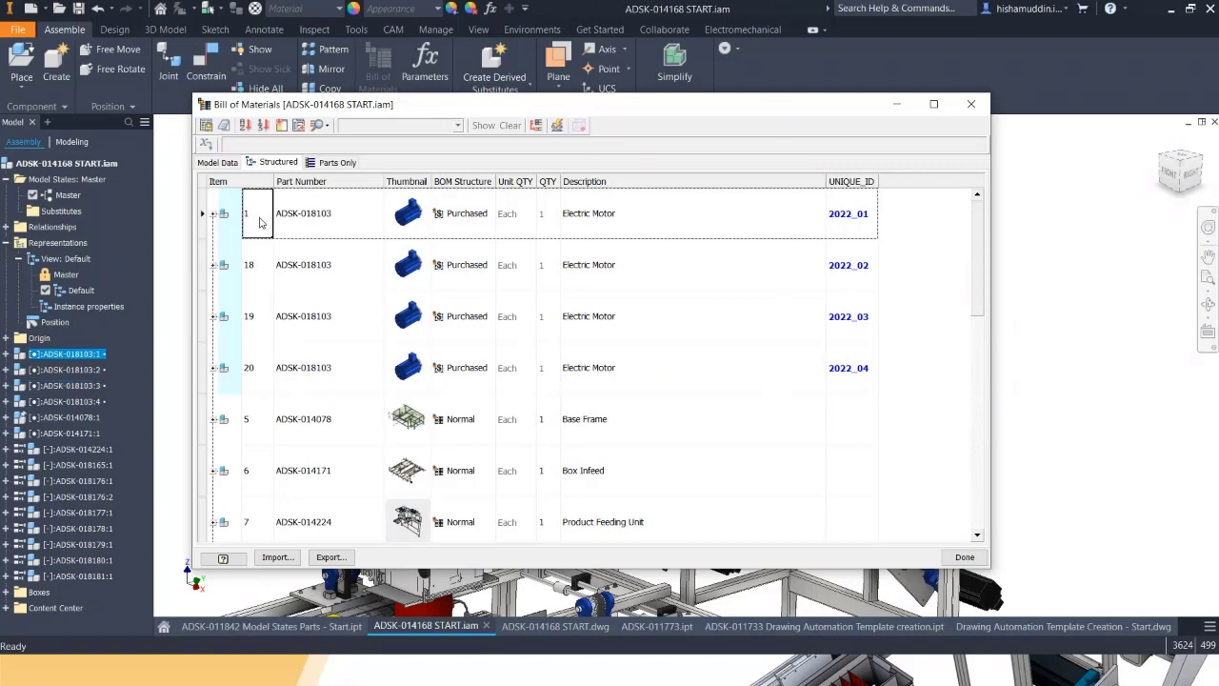
left_click(264, 128)
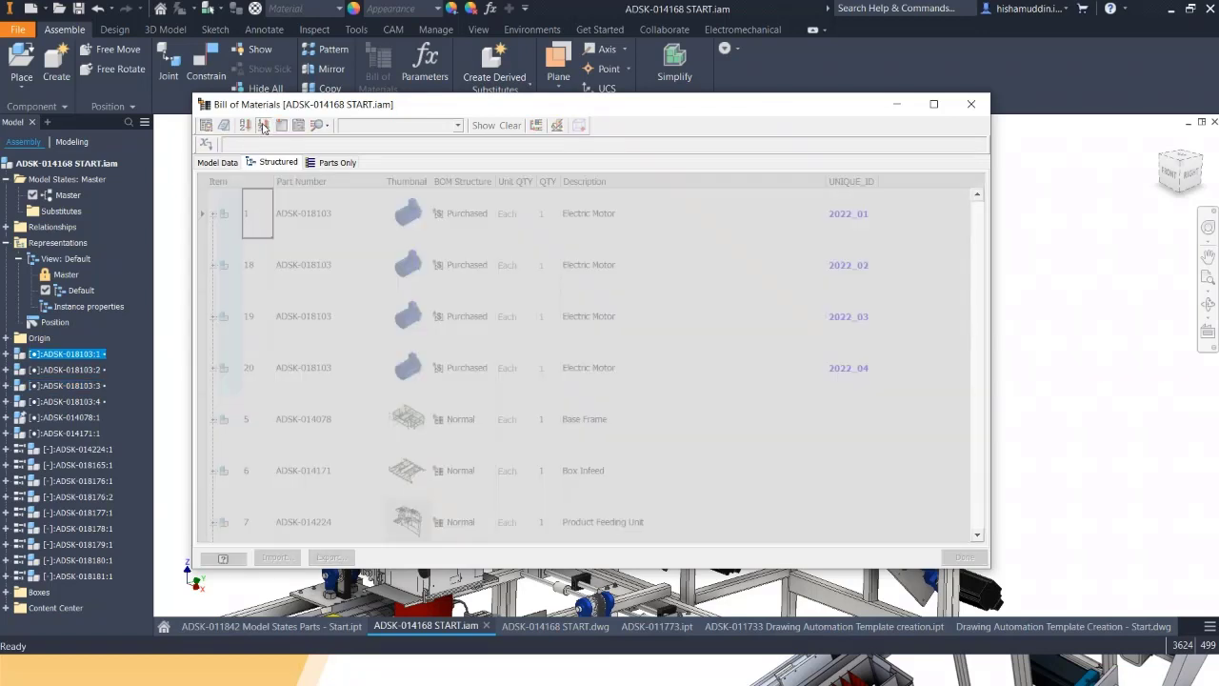
left_click(235, 244)
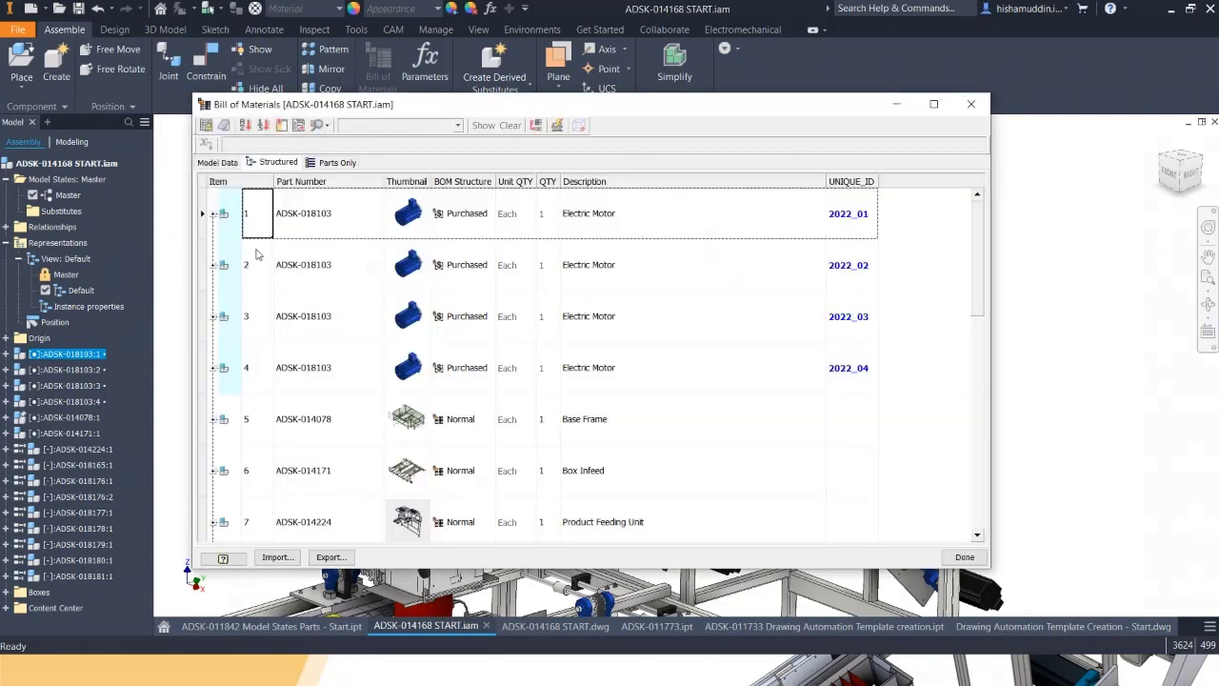
Check which electric motors the first four bill of materials rows refer to, and close the bill of materials.
left_click_drag(270, 237, 264, 381)
left_click(261, 414)
left_click_drag(267, 326, 336, 285)
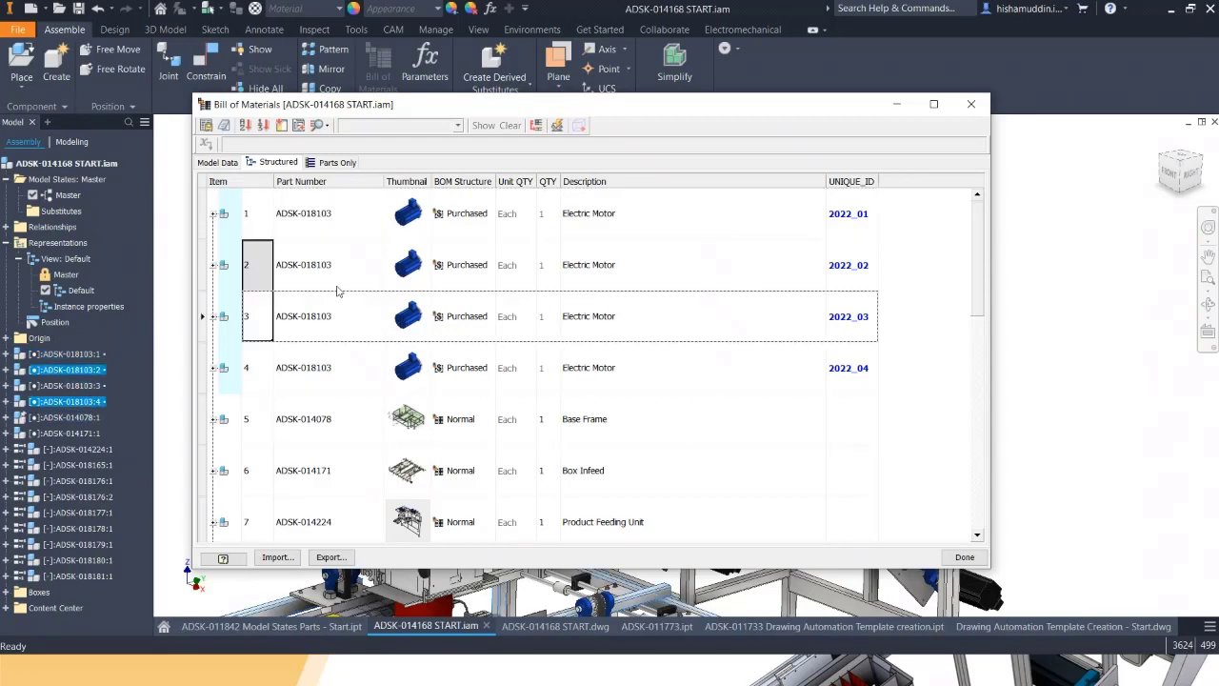
left_click(965, 556)
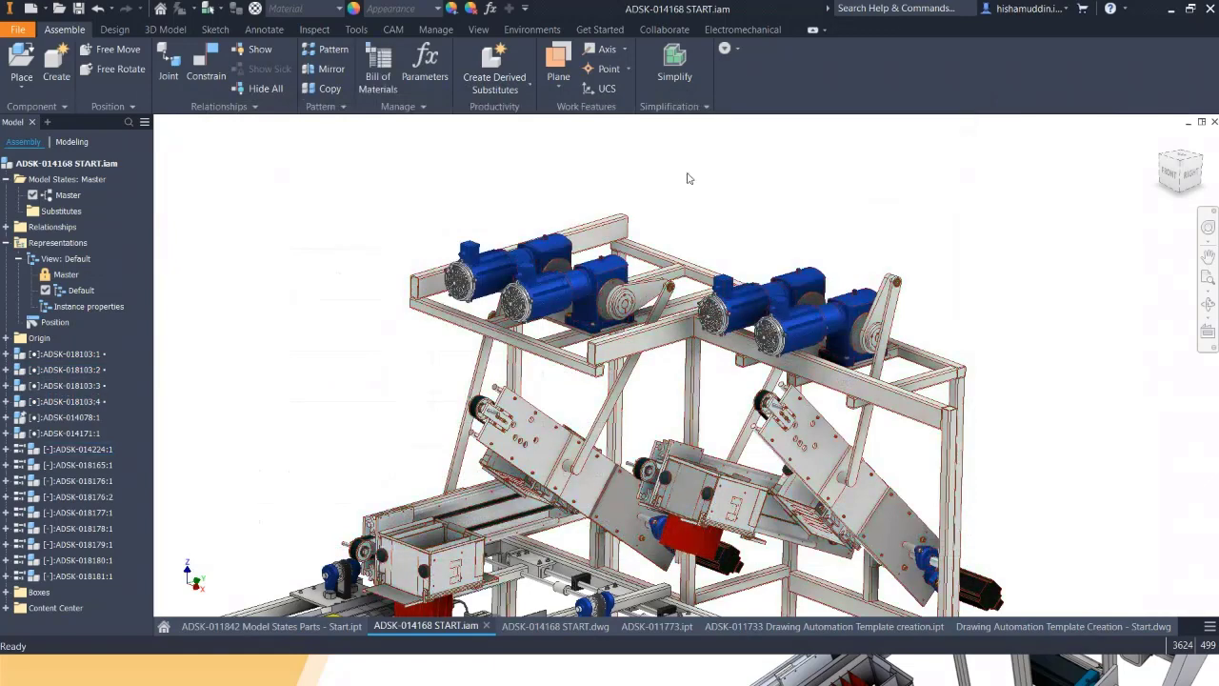
left_click(683, 175)
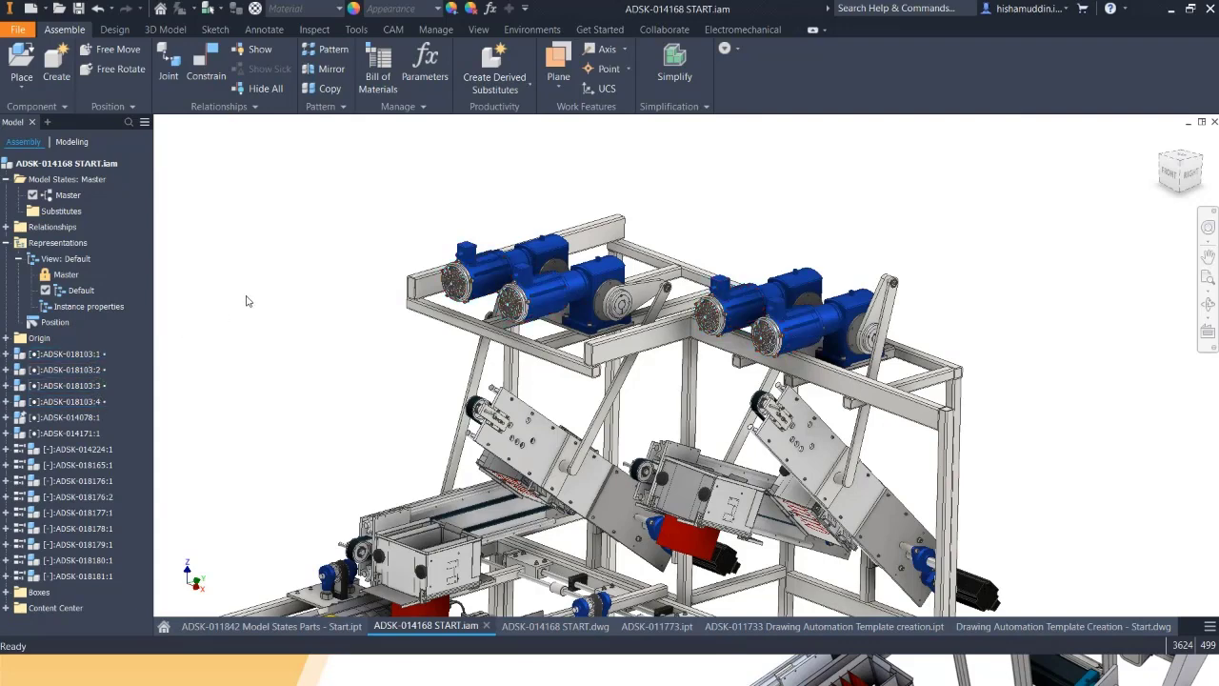
middle_click_drag(340, 244, 330, 263)
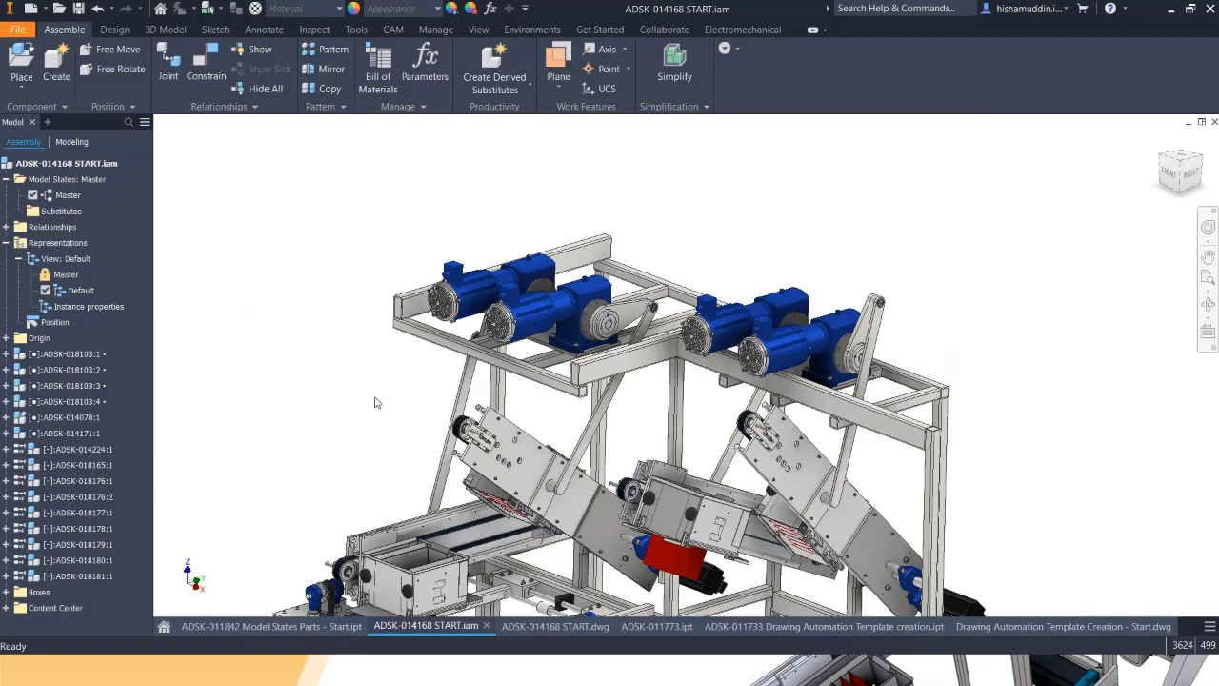
middle_click_drag(568, 204, 539, 206)
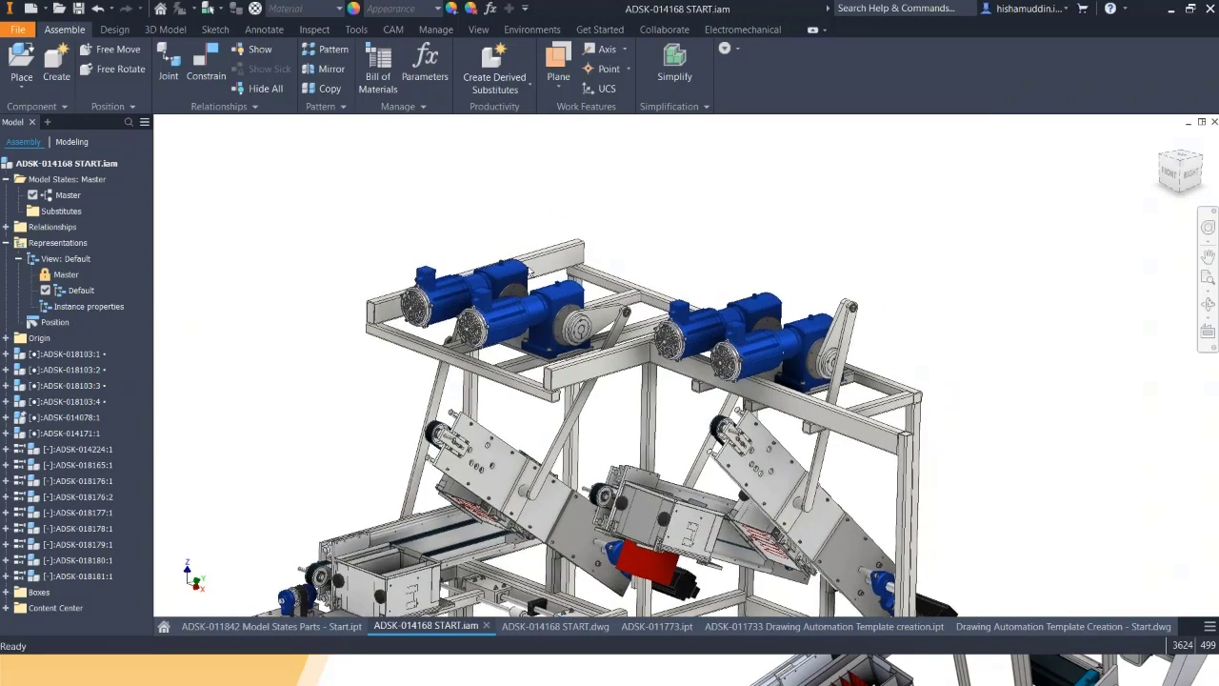
Switch to the ADSK-014168 START.dwg drawing and examine the electric motors' UNIQUE_ID entries in the parts list.
left_click(556, 626)
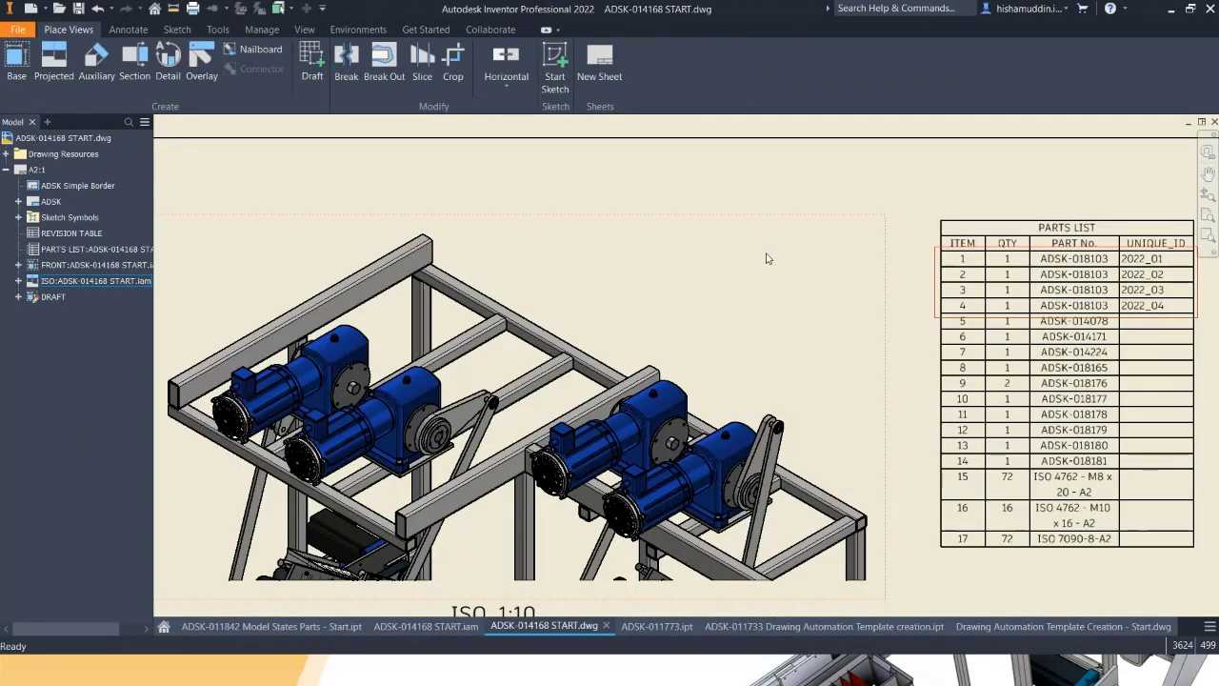
left_click(957, 253)
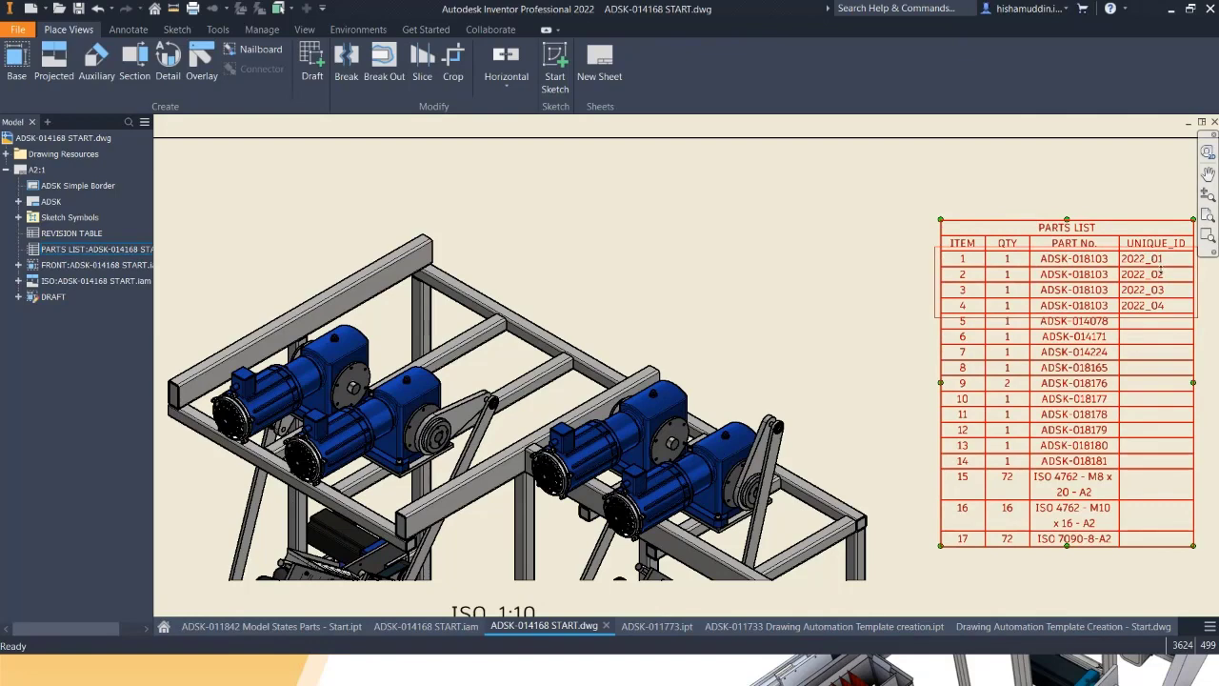
left_click(916, 250)
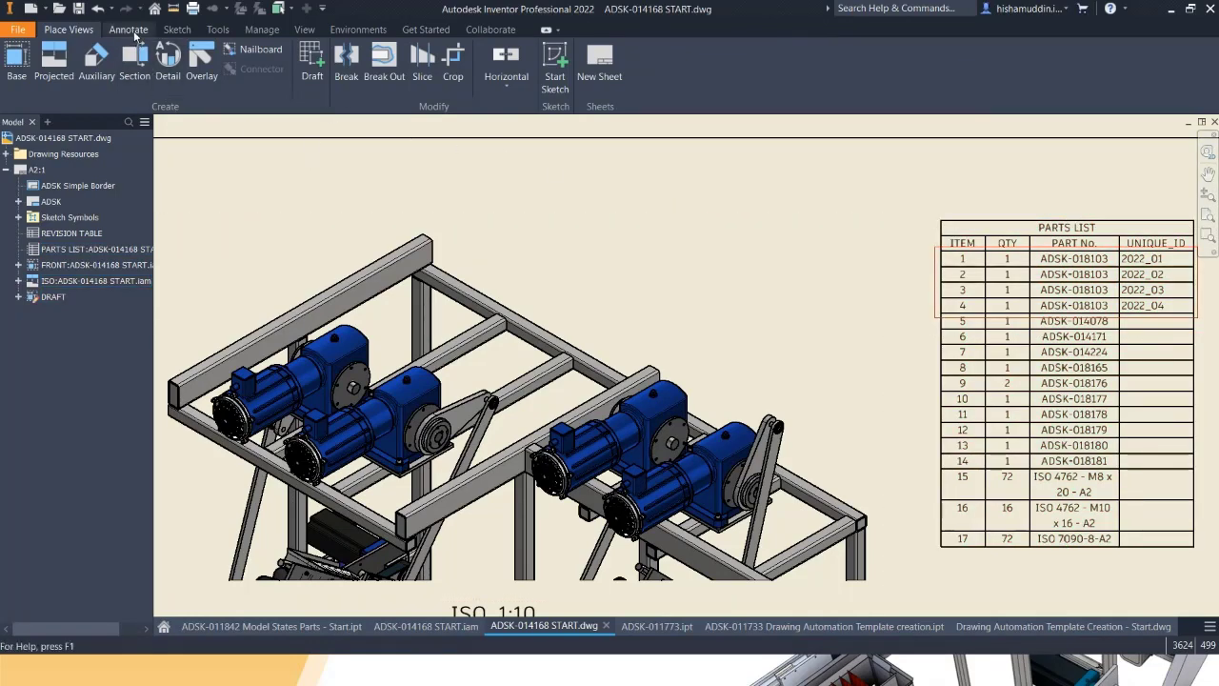
Attach a balloon in the ADSK UNIQUE_ID style to each of the four electric motors in the ISO view, placed above the frame.
left_click(133, 31)
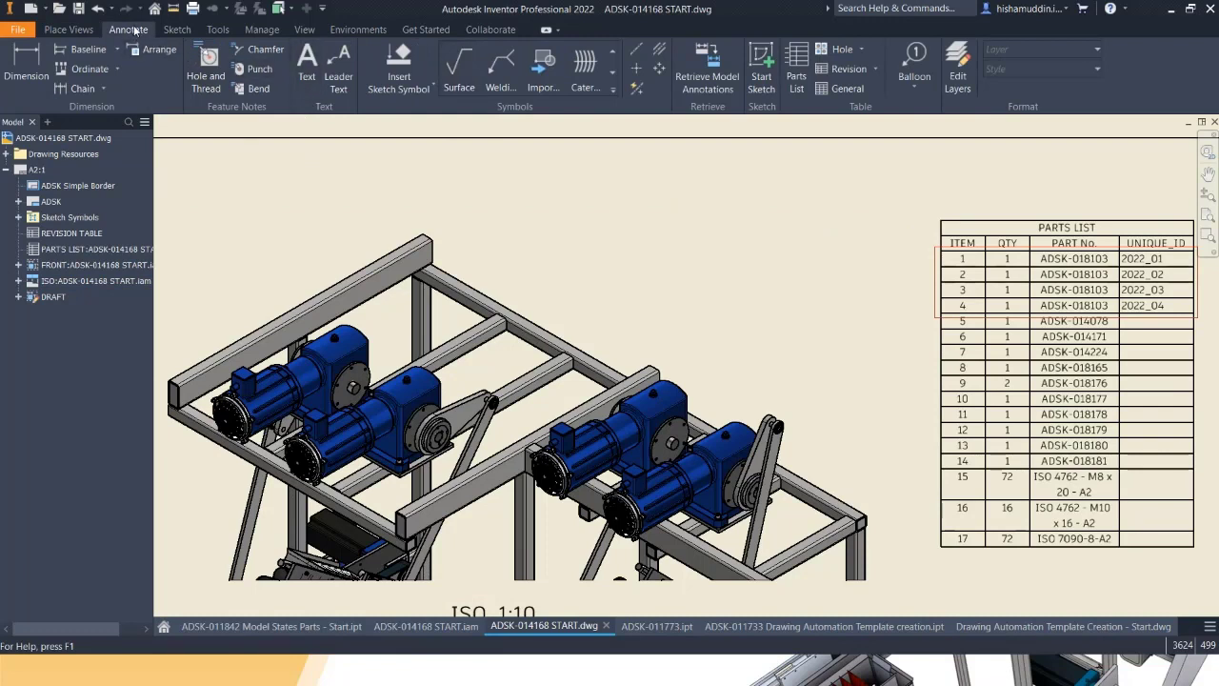
left_click(914, 58)
left_click(1052, 71)
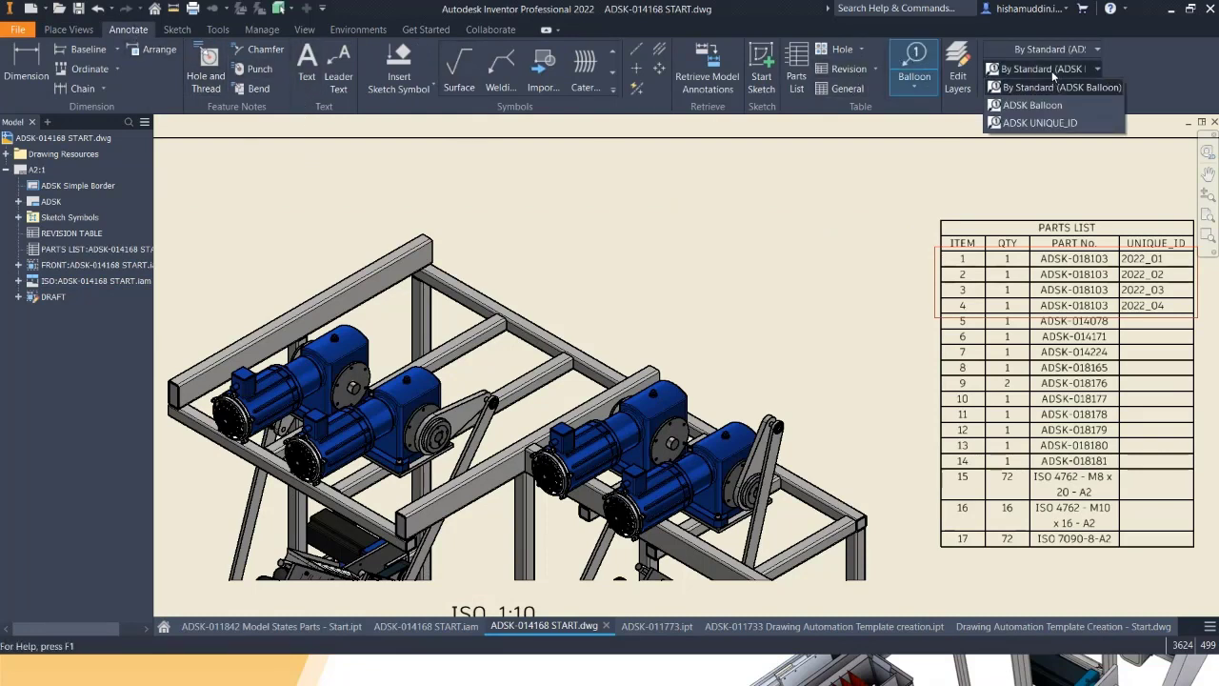
left_click(1051, 124)
left_click(282, 408)
left_click(342, 179)
left_click(375, 379)
left_click(513, 173)
left_click(609, 416)
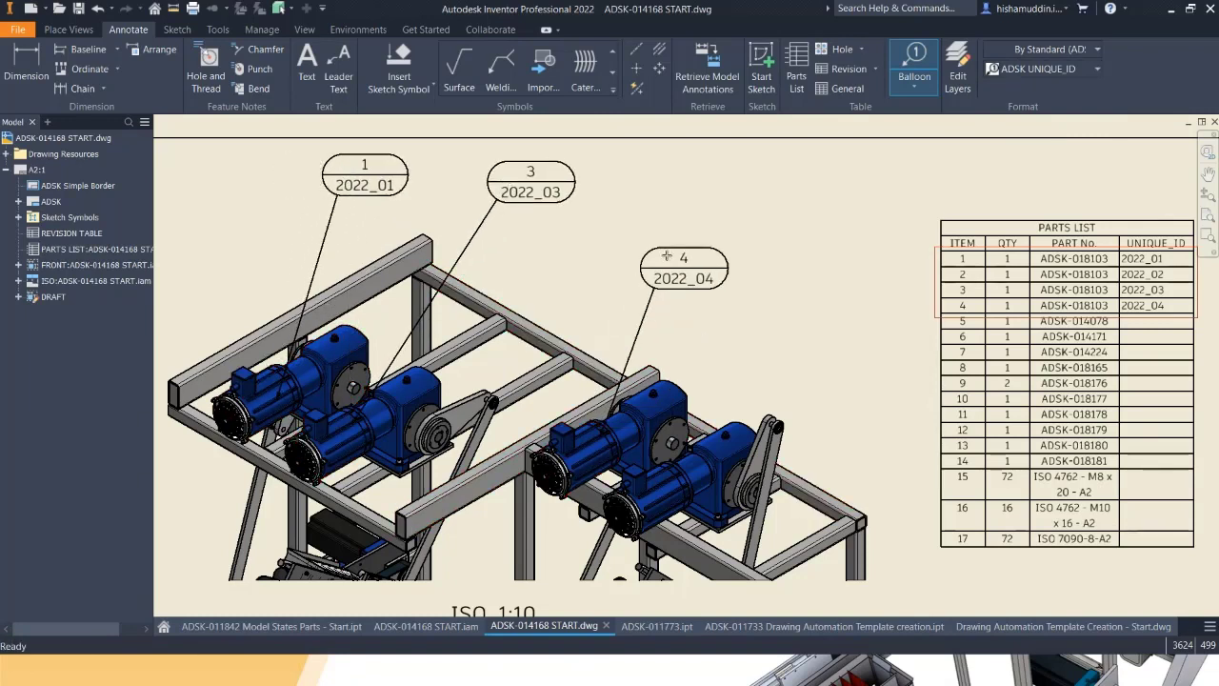
left_click(685, 186)
left_click(692, 438)
left_click(827, 181)
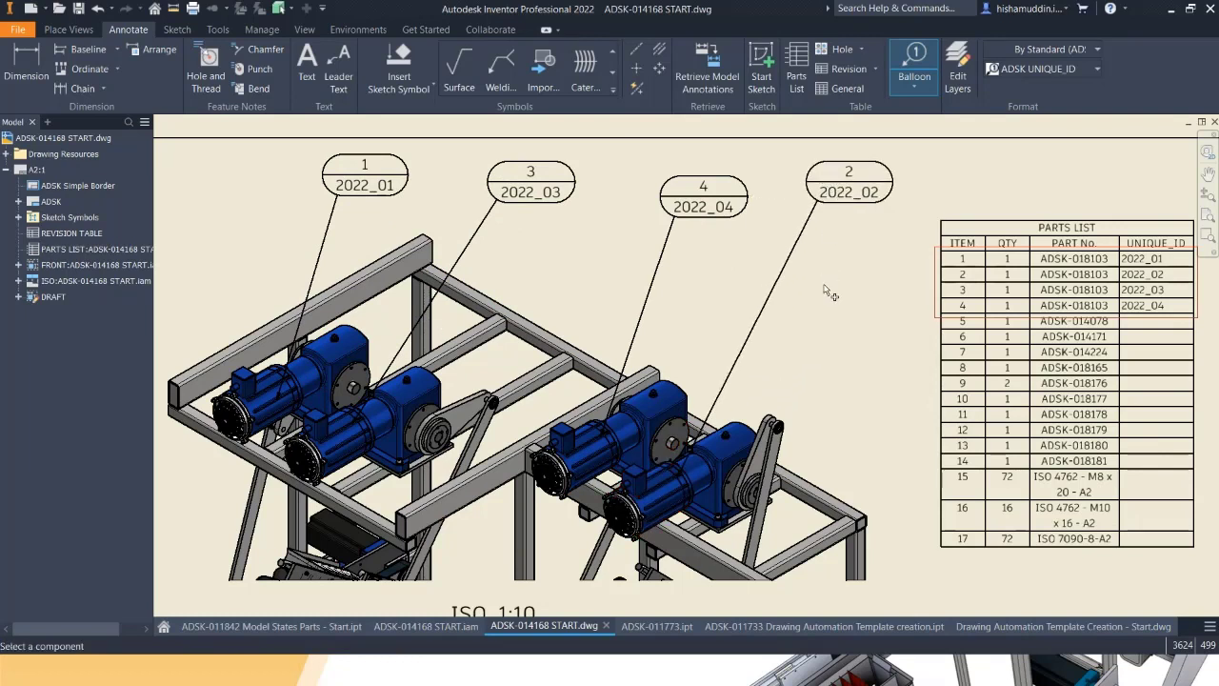
middle_click_drag(848, 267, 838, 249)
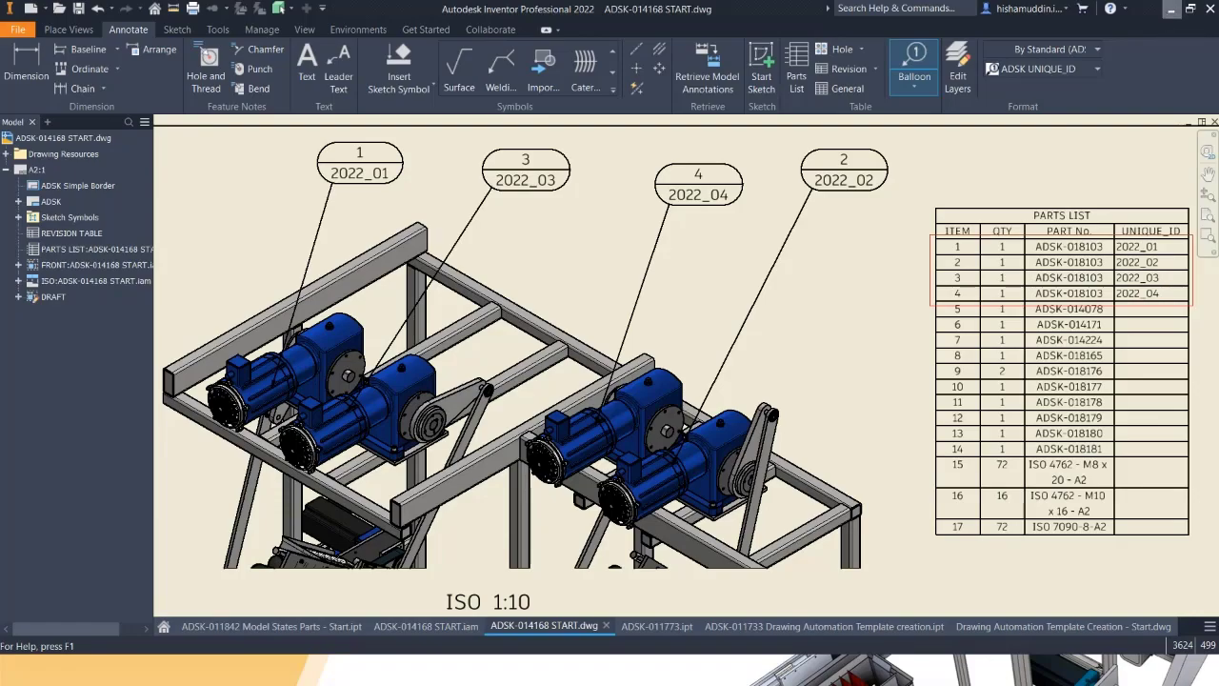
left_click(1171, 8)
key("Right")
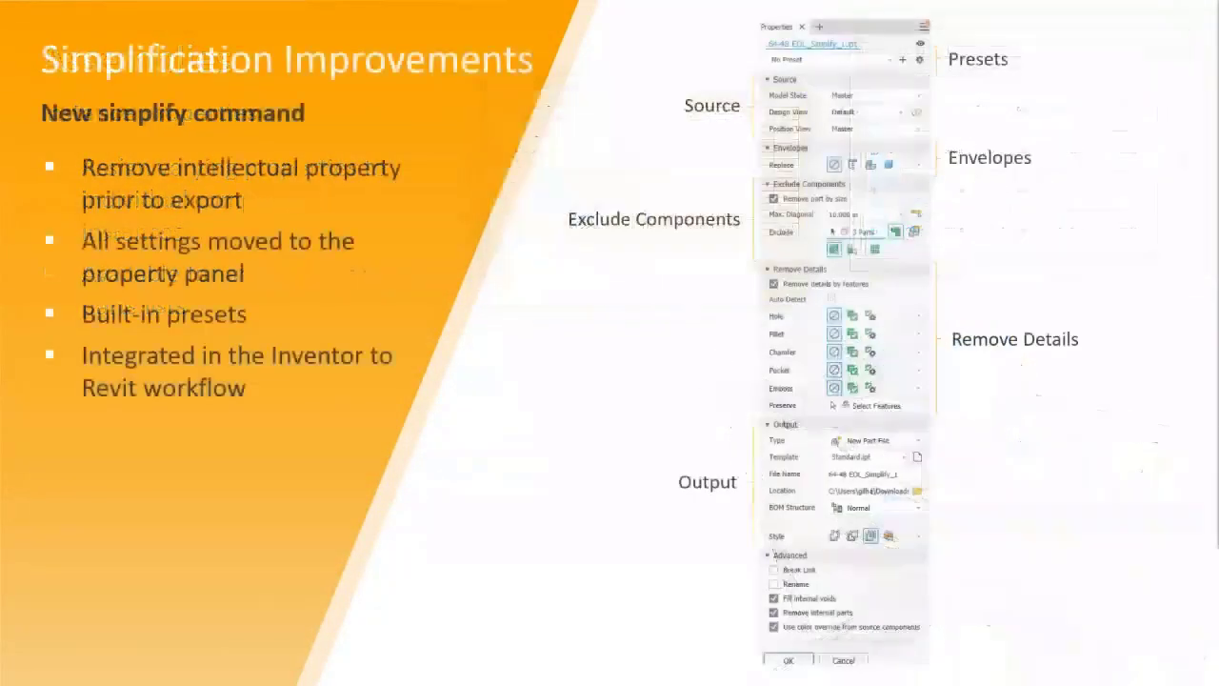
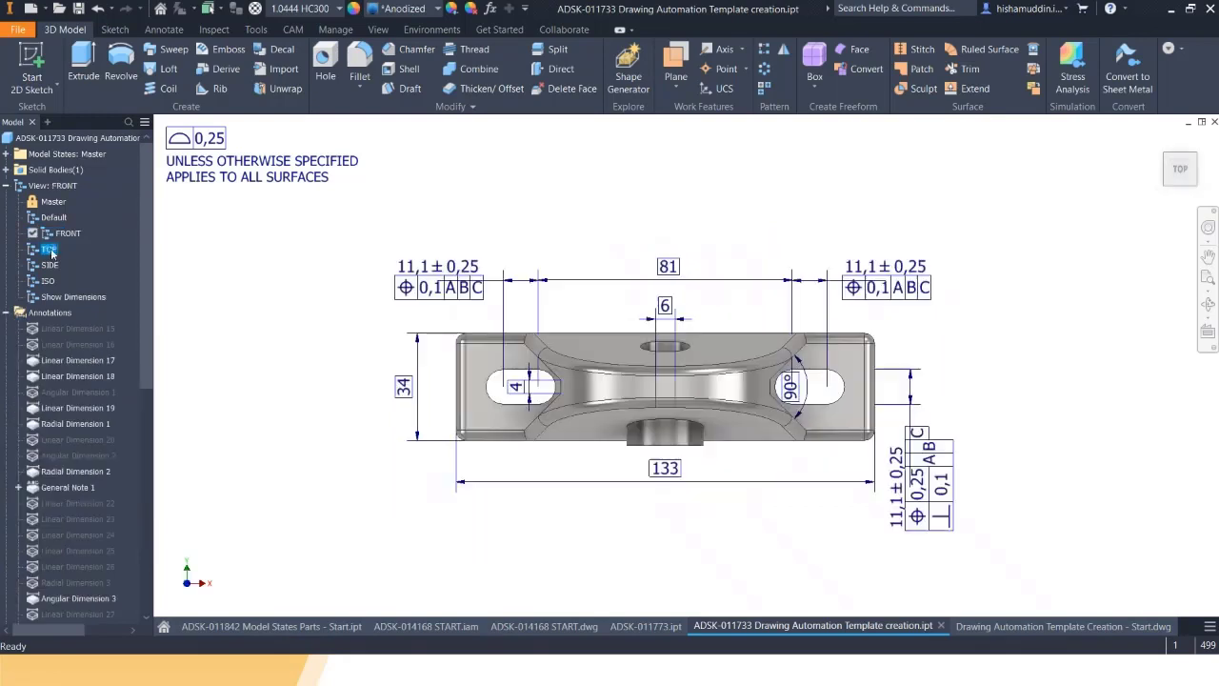
Activate the SIDE design view of the ADSK-011733 part and return to FRONT, reviewing the 3D annotations of each.
double_click(50, 265)
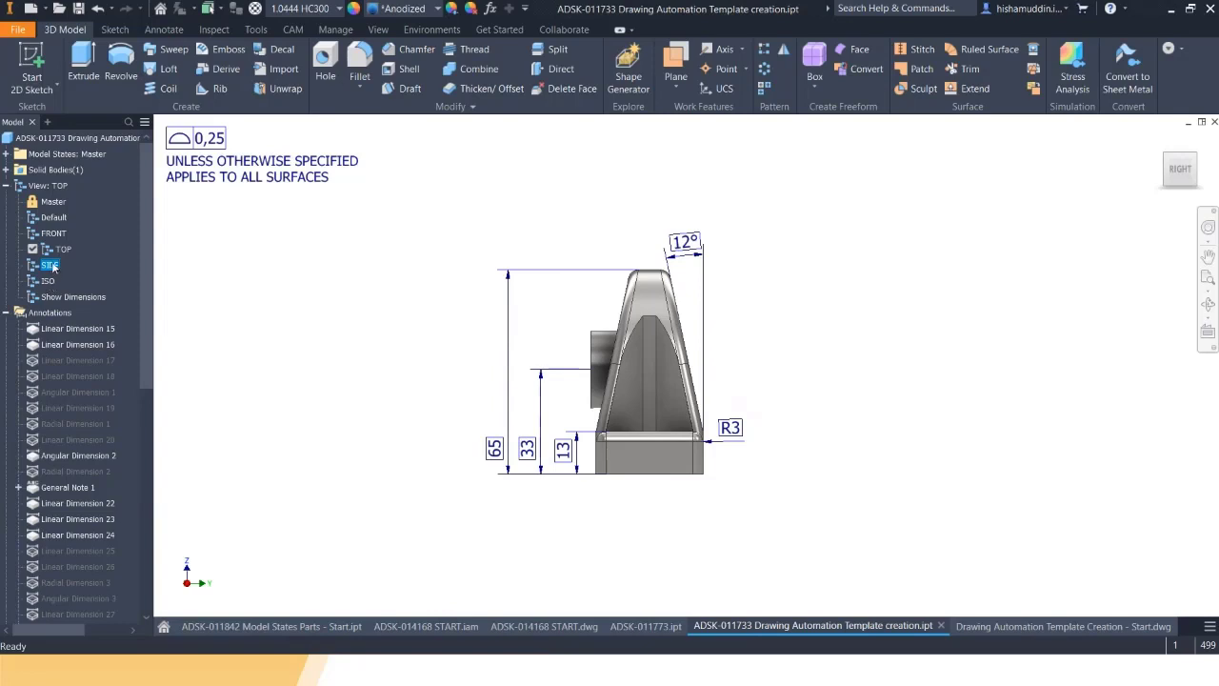
double_click(64, 265)
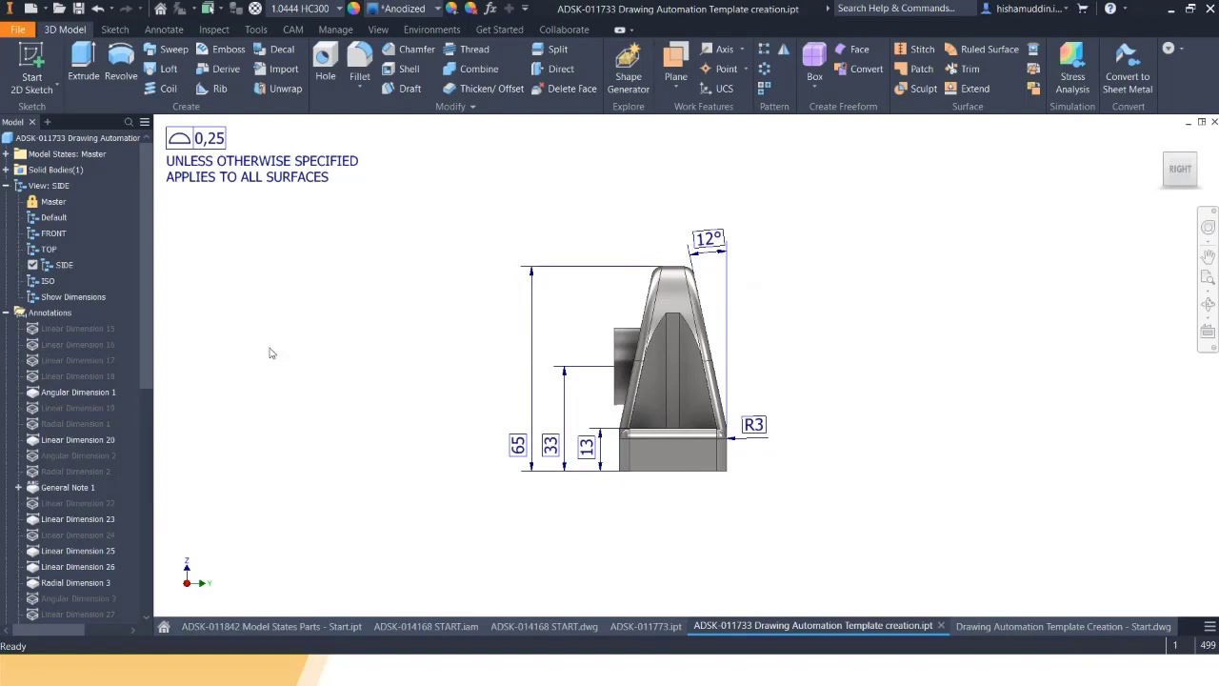
double_click(54, 233)
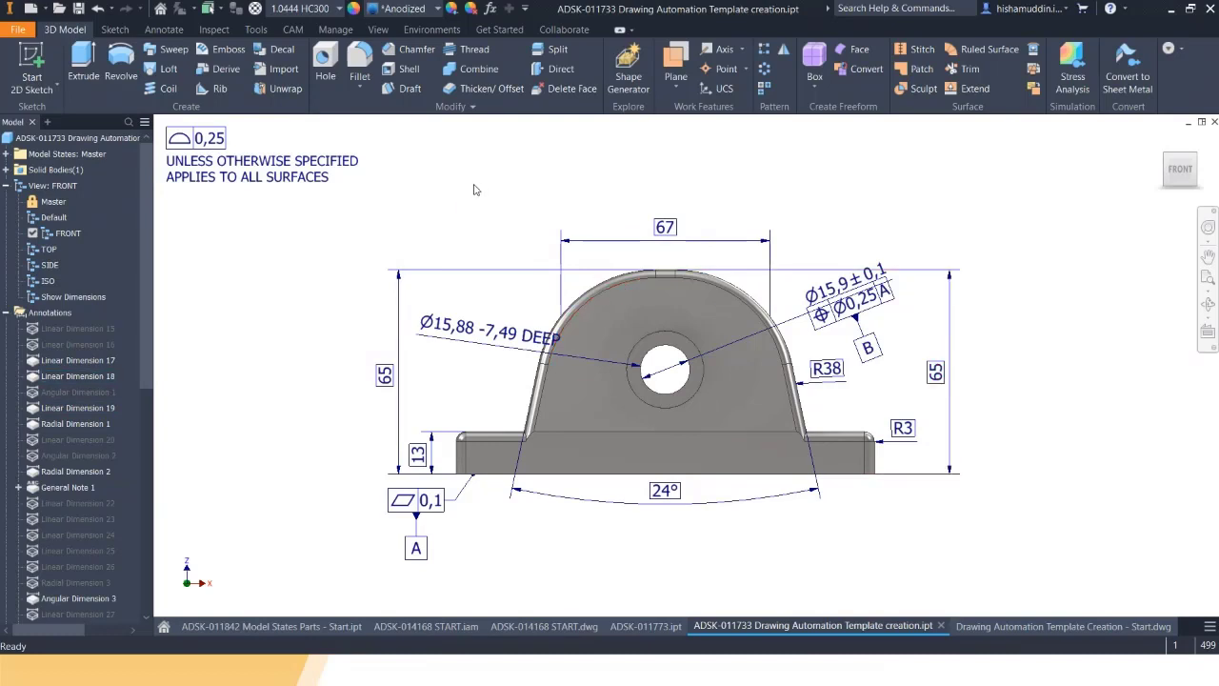
In Drawing Automation Template Creation - Start.dwg, start a base view of the ADSK-011733 part with the FRONT design view.
left_click(1035, 623)
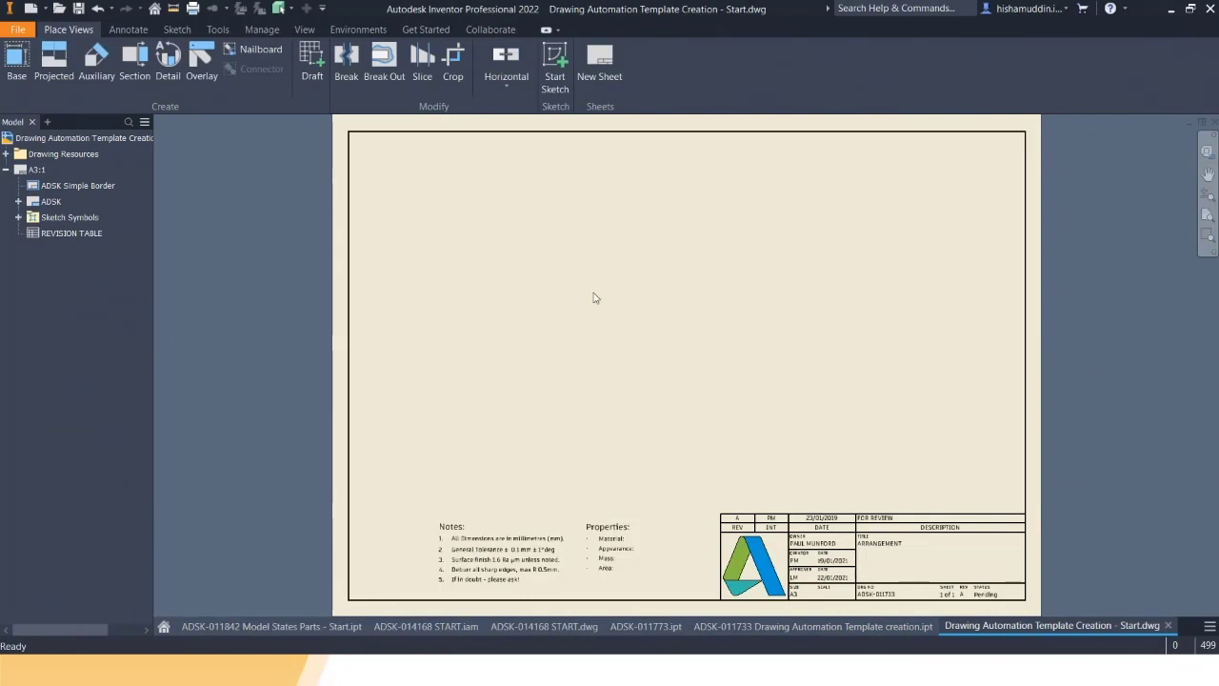
left_click(19, 65)
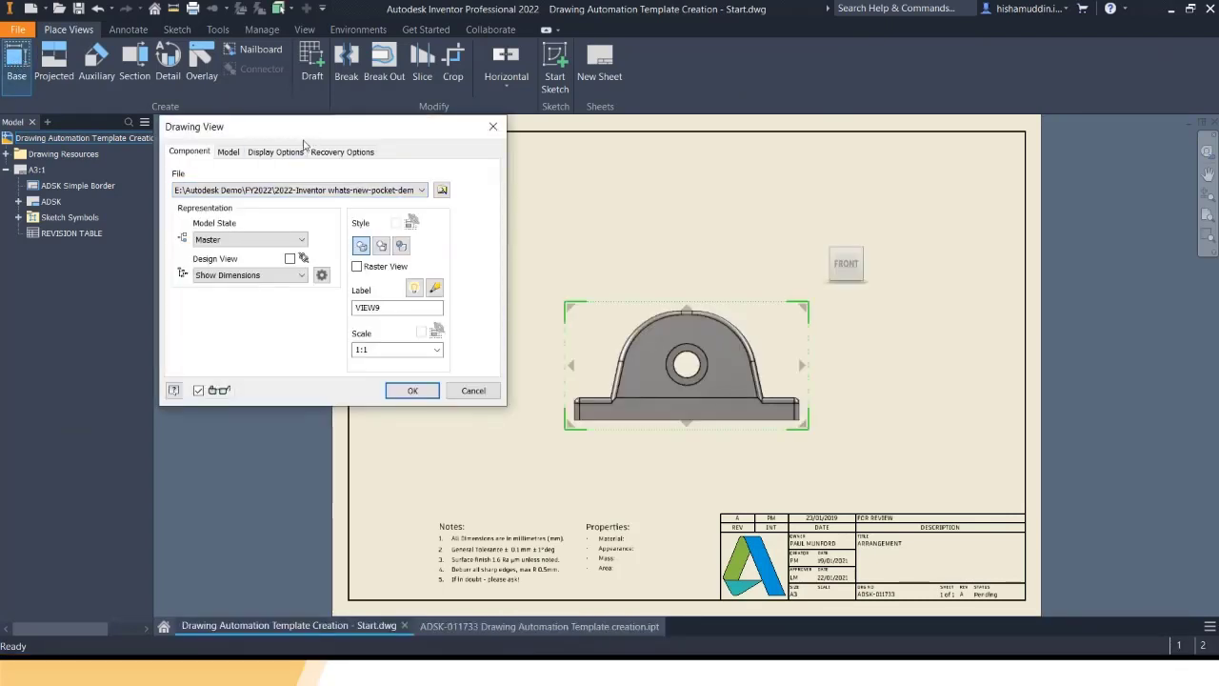
left_click_drag(317, 131, 278, 147)
left_click(215, 291)
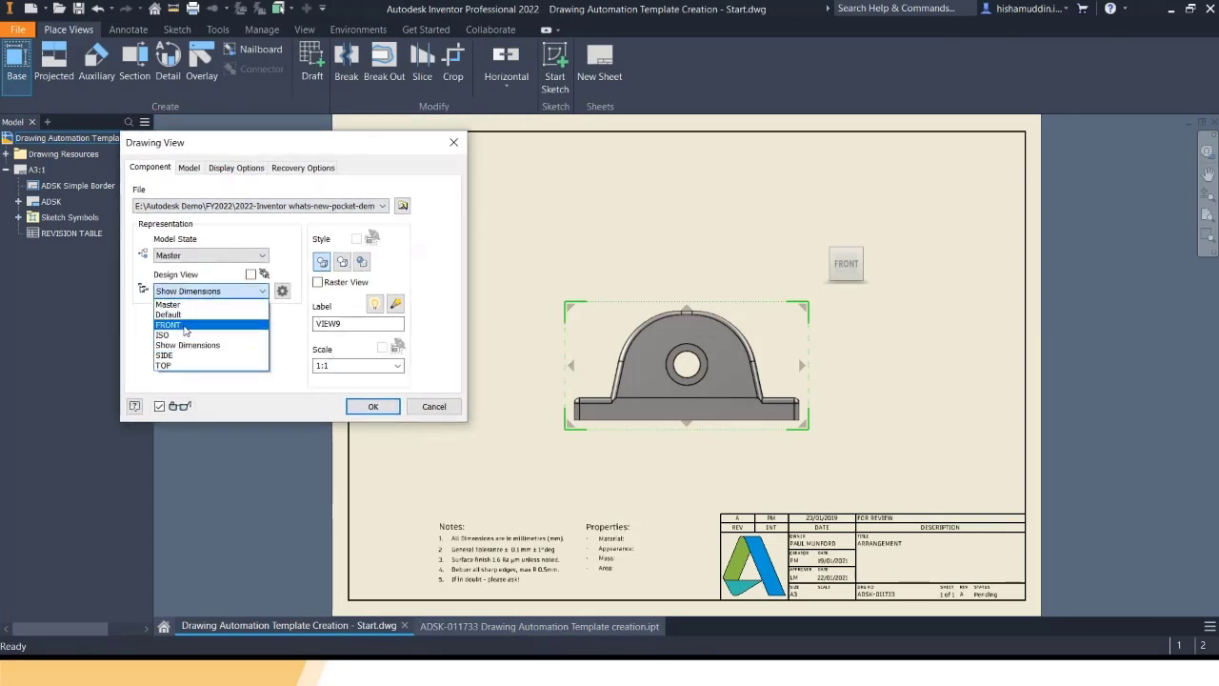
left_click(186, 325)
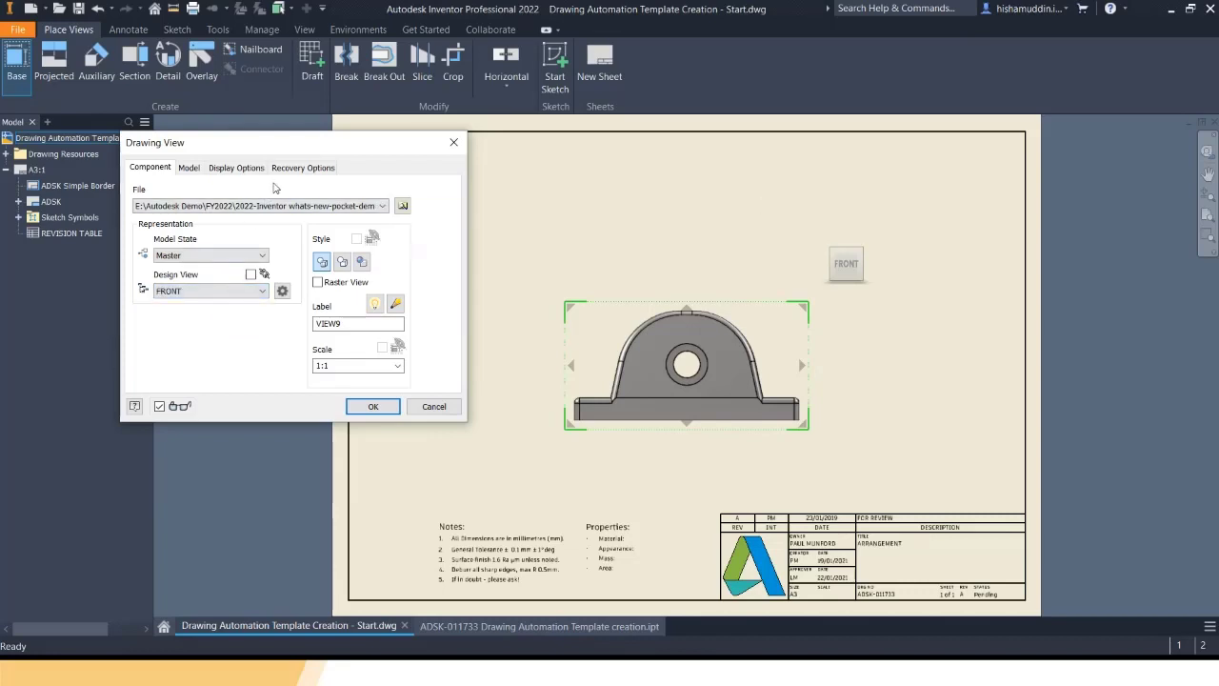
left_click_drag(284, 145, 262, 153)
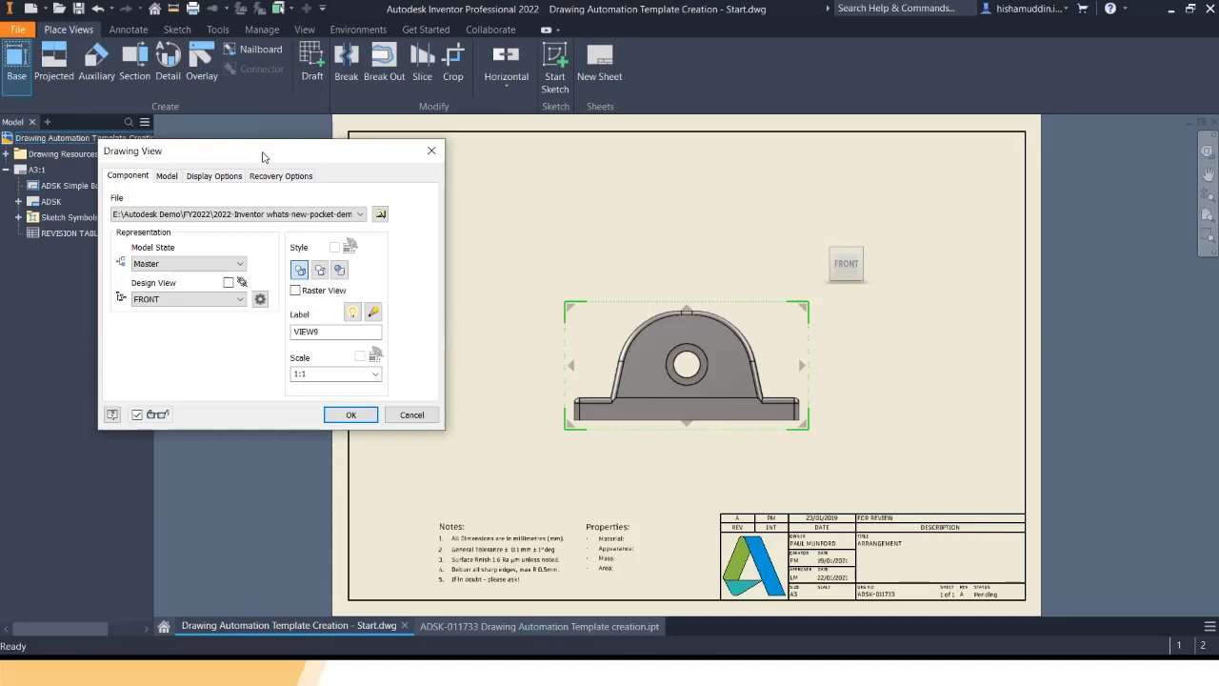
Include the camera view and the 3D annotations in the base view's representation options.
left_click(260, 300)
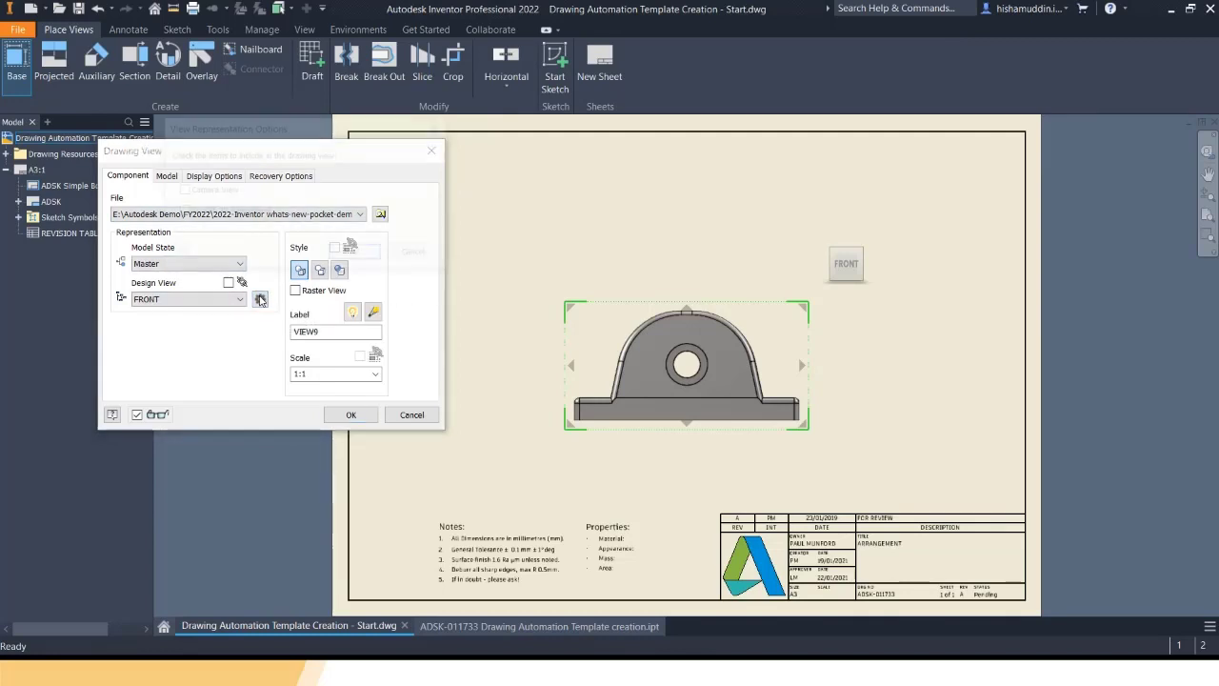
left_click_drag(288, 138, 336, 140)
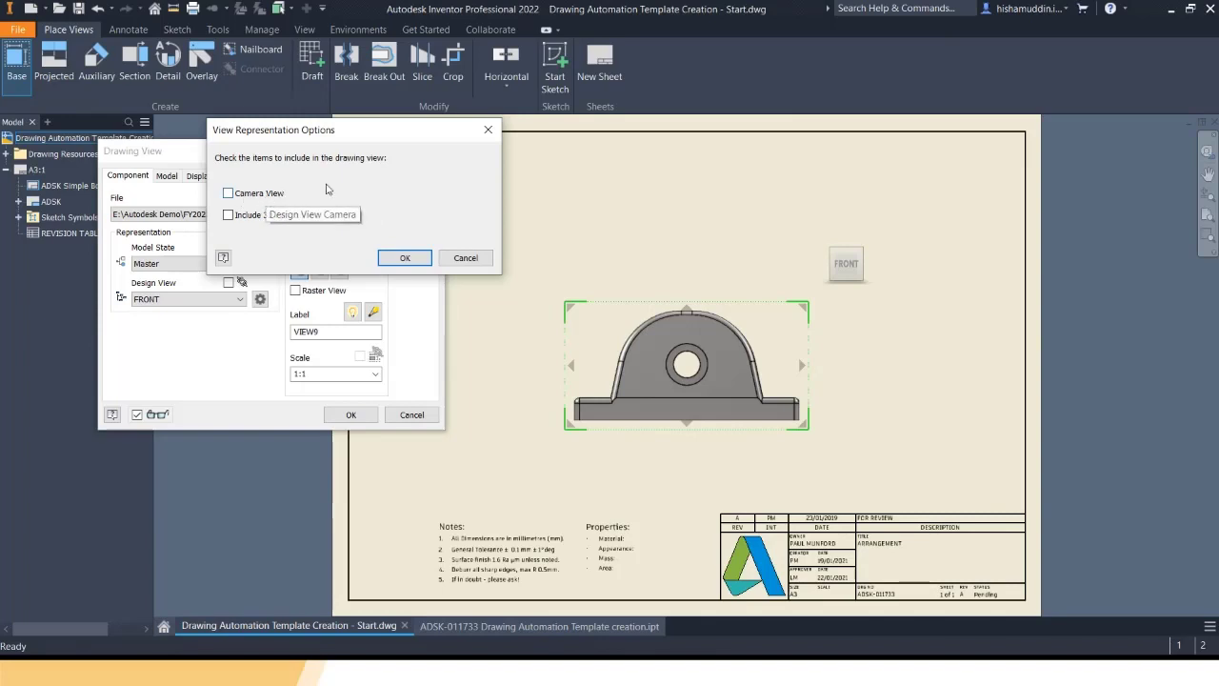
left_click(274, 198)
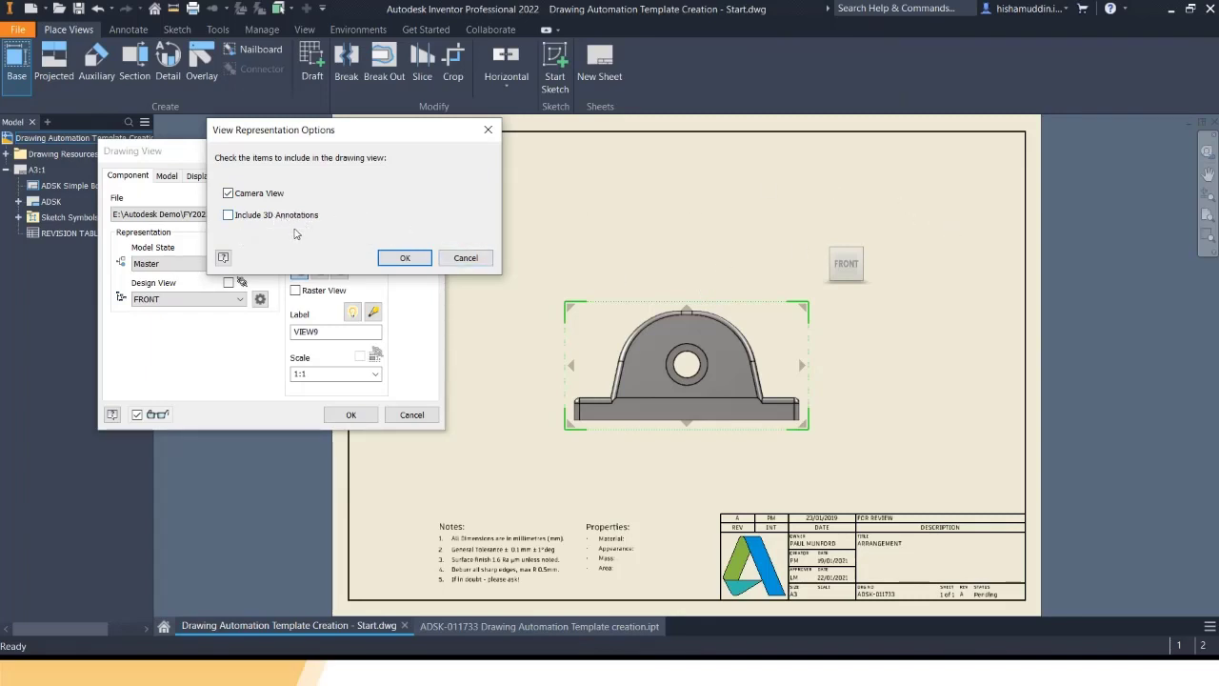
left_click(228, 215)
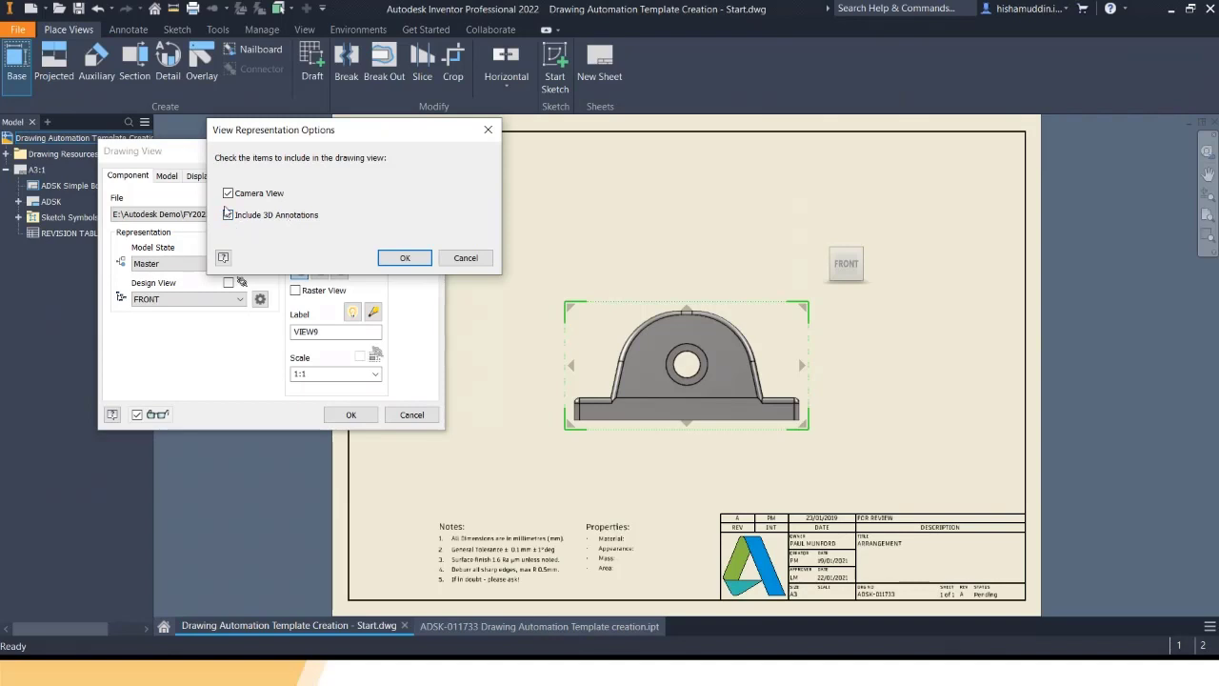
left_click(405, 258)
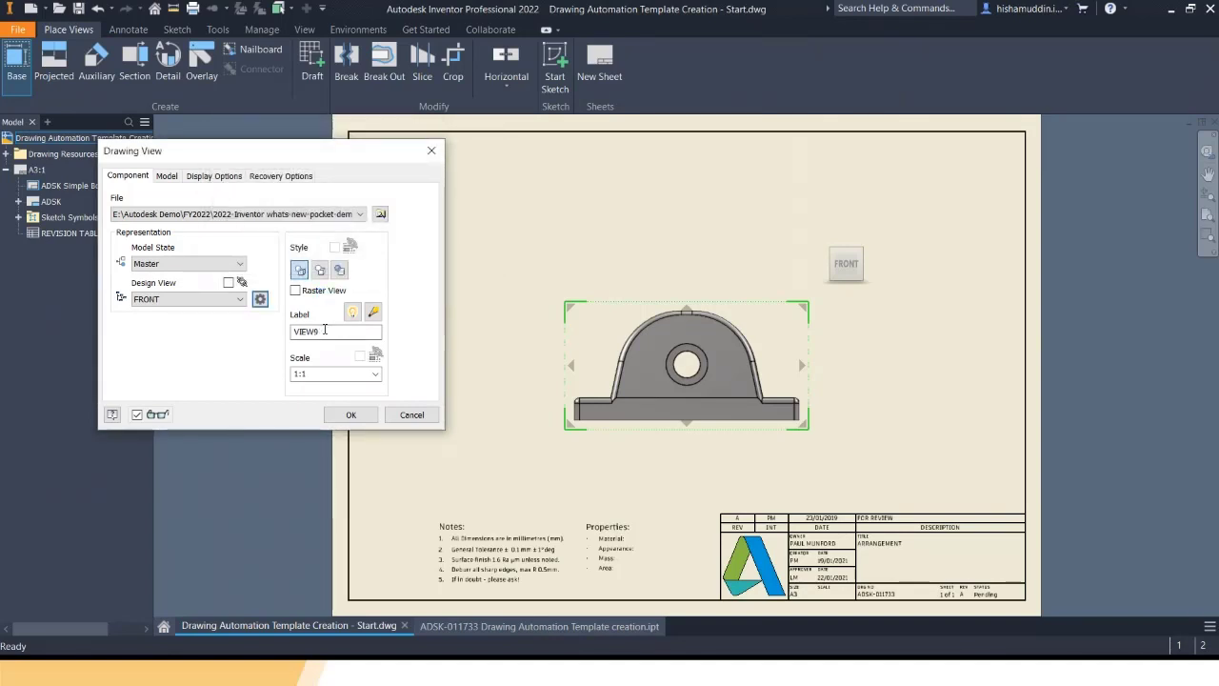
Label the base view FRONT and reposition it lower and further left on the sheet.
double_click(325, 330)
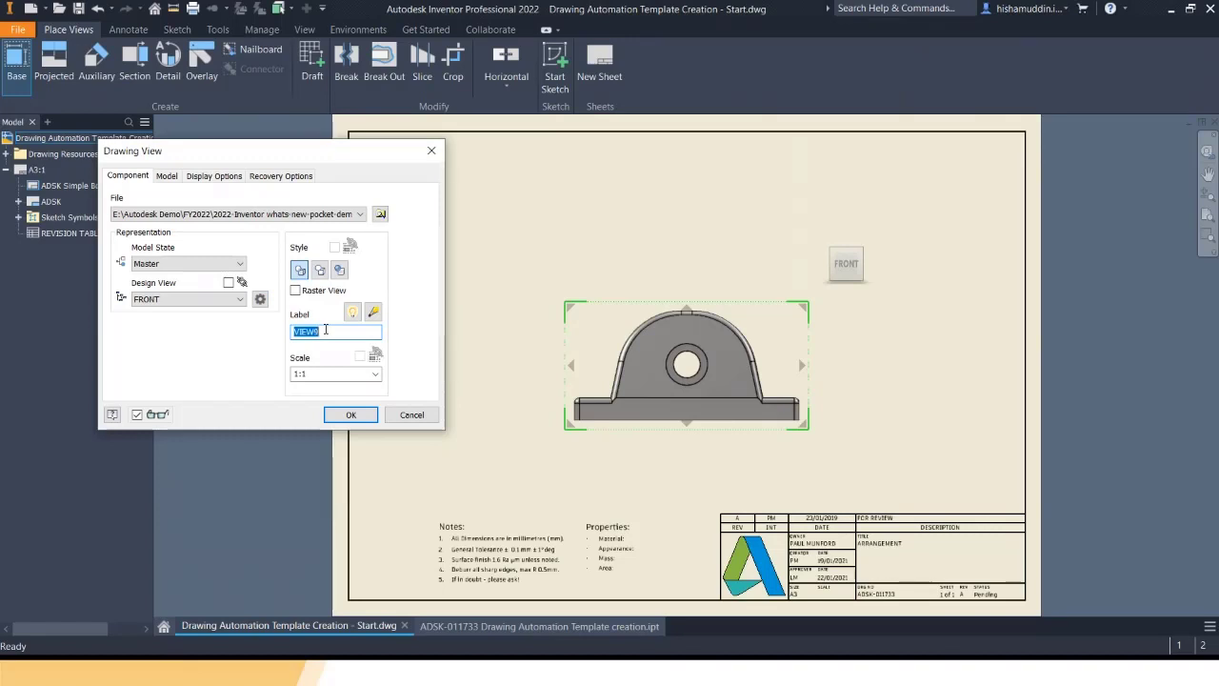
type("FRONT")
mouse_move(616, 319)
left_mouse_down()
mouse_move(555, 373)
mouse_move(532, 371)
mouse_move(524, 341)
left_mouse_up()
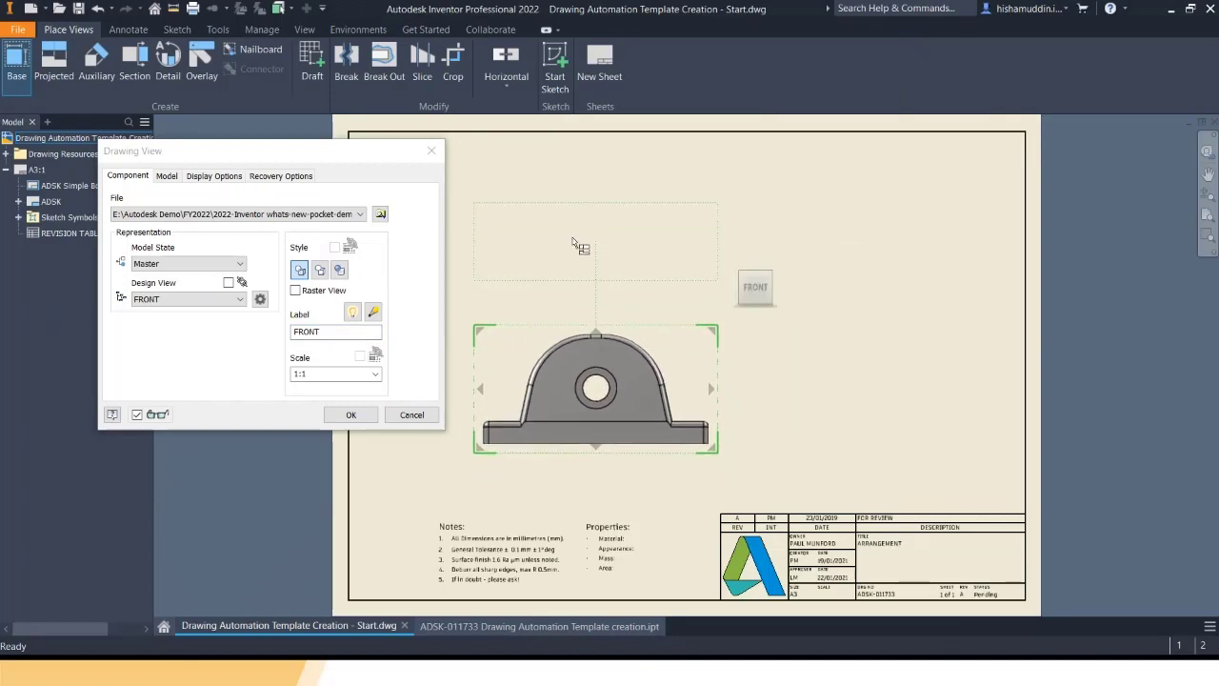
Project a top view, an isometric view and a right side view from the base view, and create all the views.
left_click(572, 207)
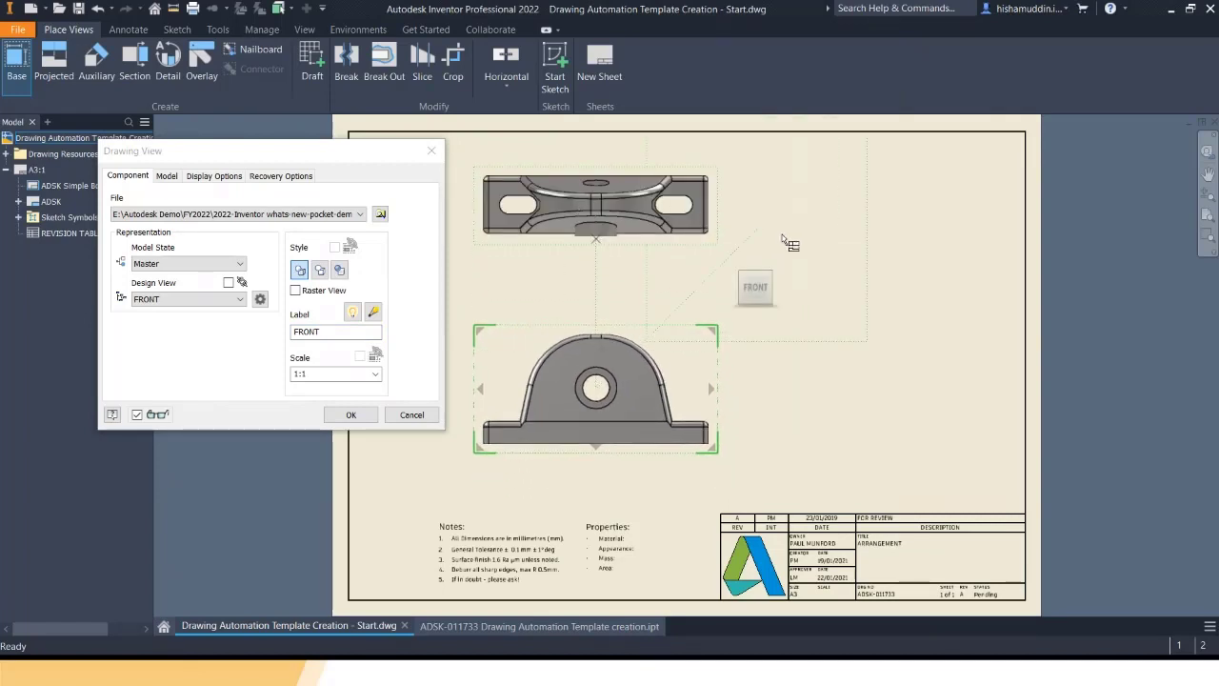
left_click(871, 243)
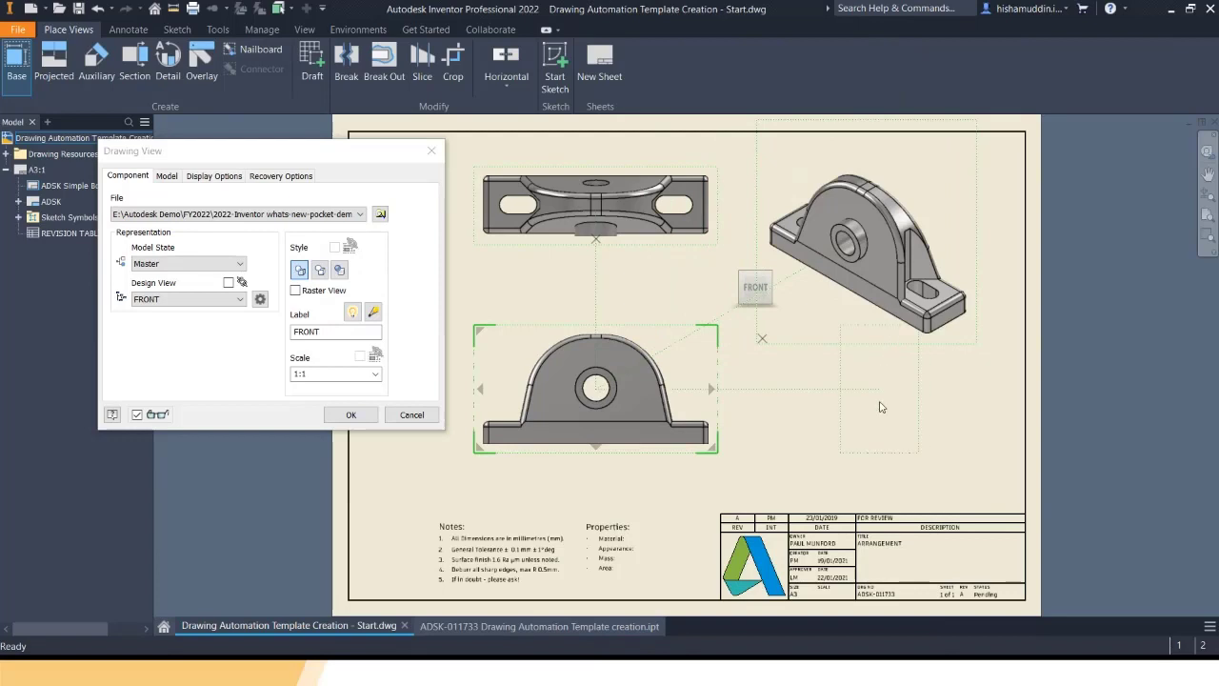
left_click(881, 442)
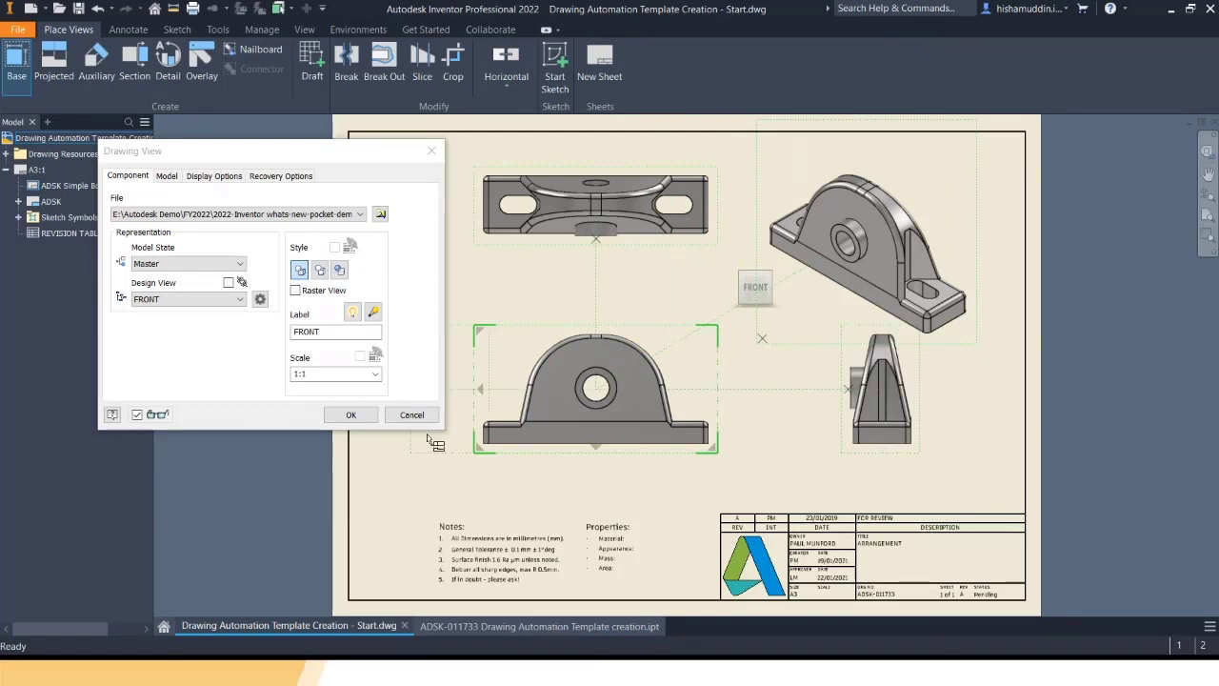
left_click(351, 414)
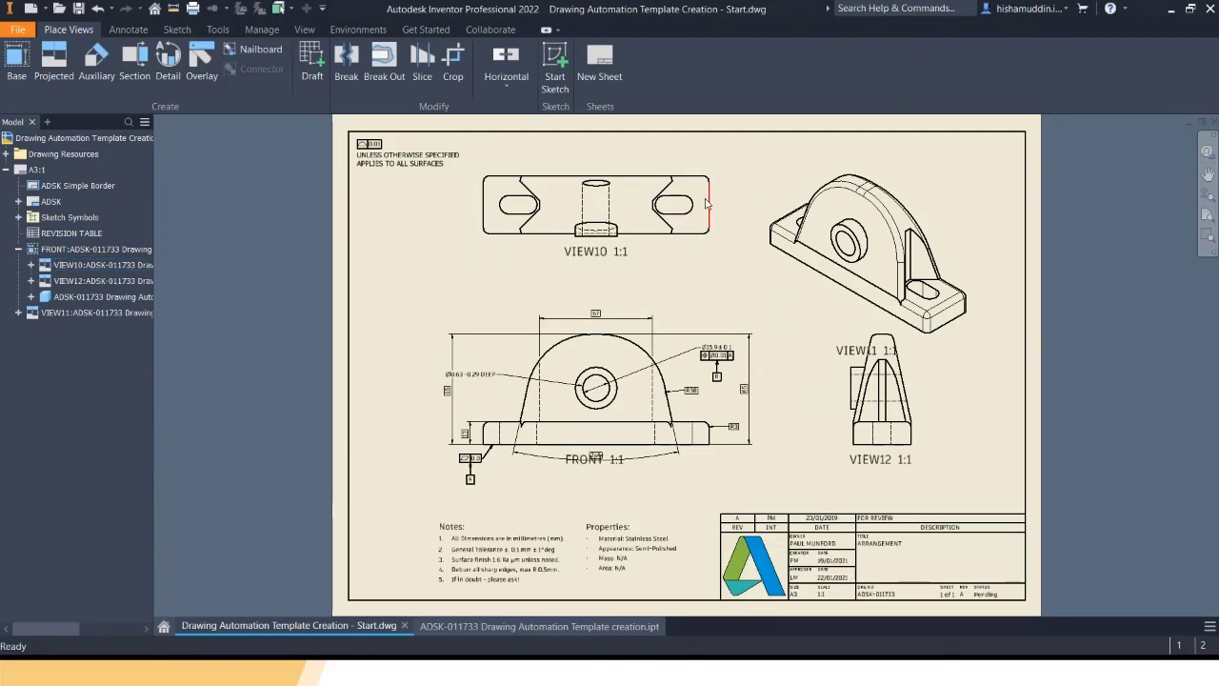
mouse_move(684, 202)
middle_mouse_down()
mouse_move(653, 244)
mouse_move(650, 230)
middle_mouse_up()
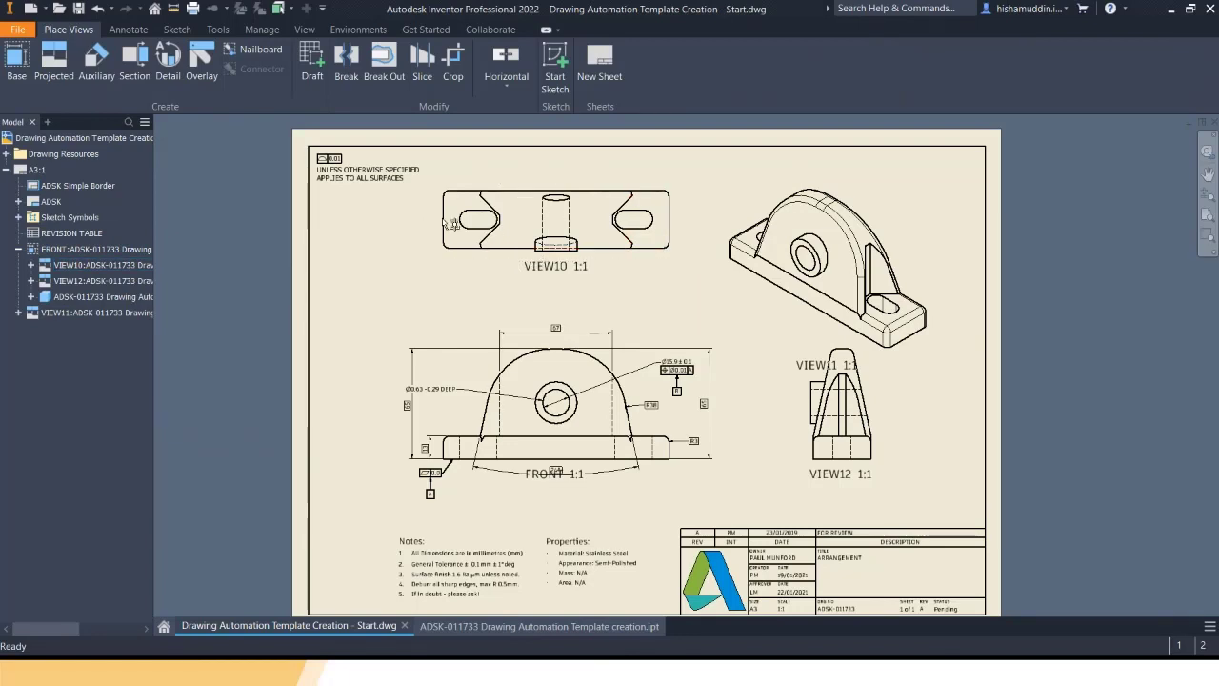
Switch the projected top view to the TOP design view and include its 3D annotations.
double_click(437, 266)
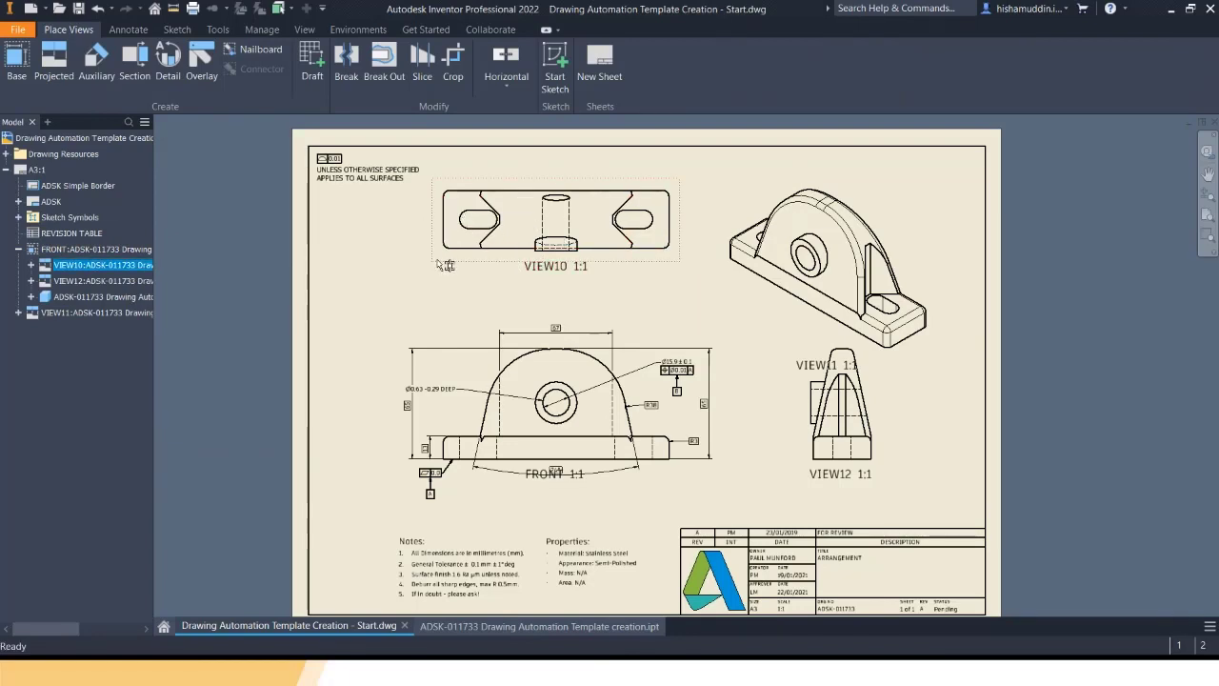
left_click_drag(331, 153, 297, 148)
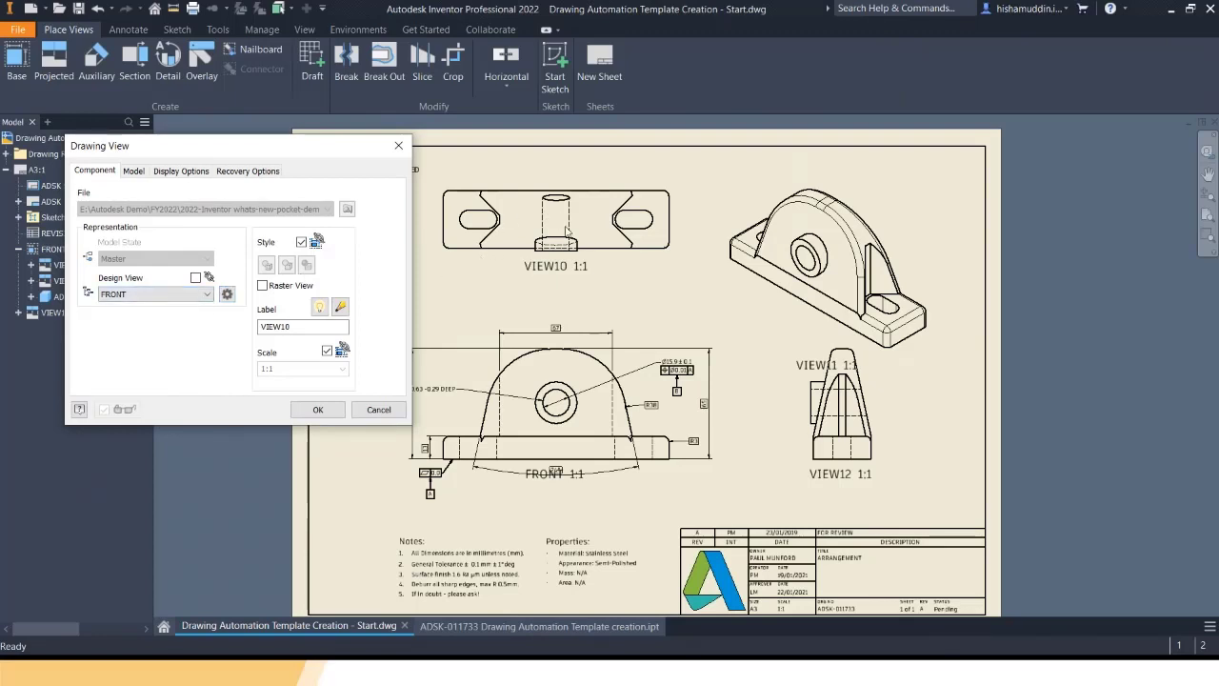
left_click(162, 295)
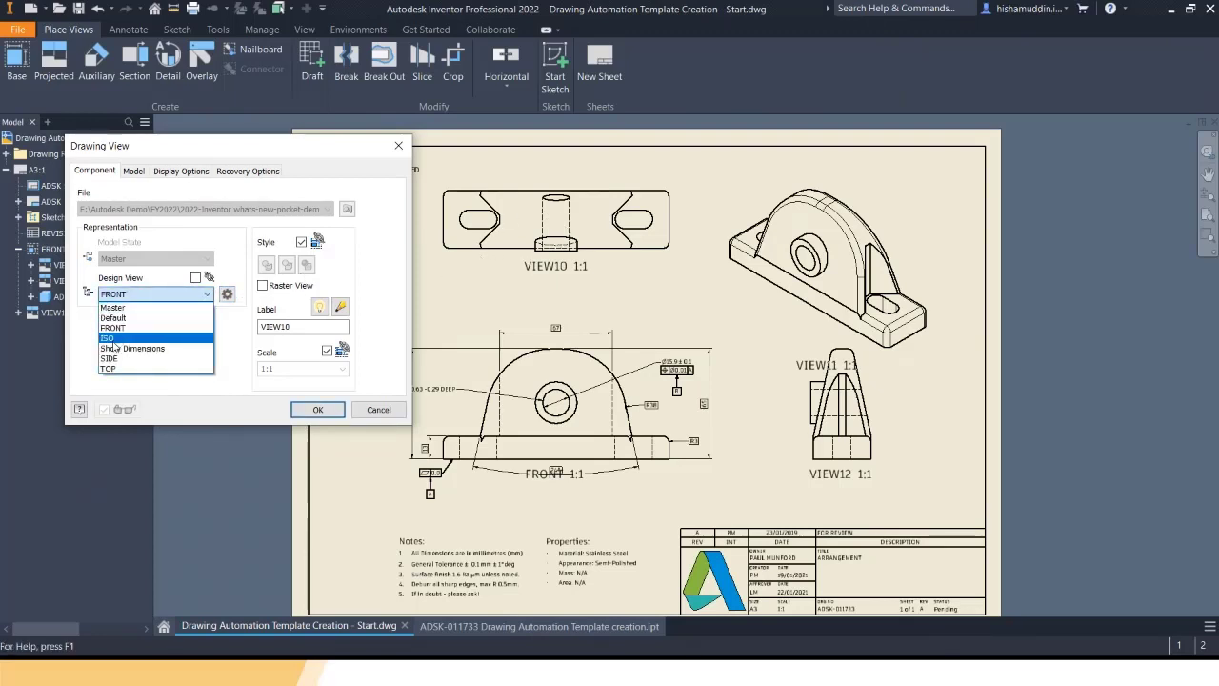
left_click(159, 343)
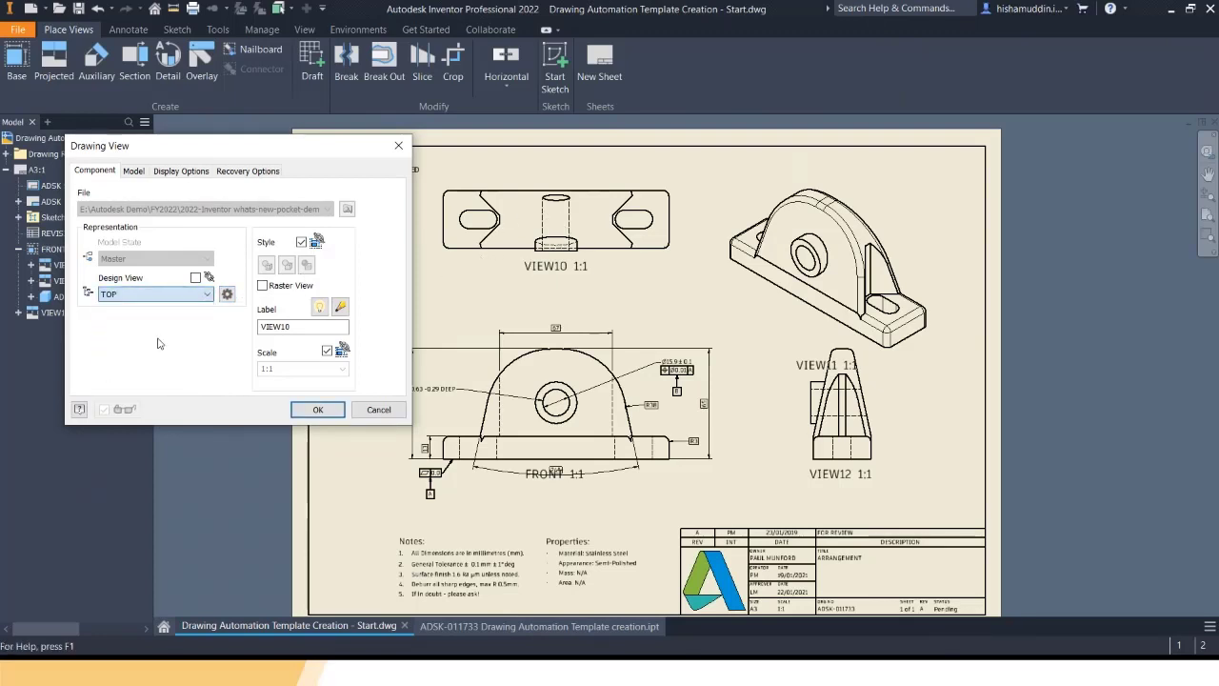
left_click(227, 295)
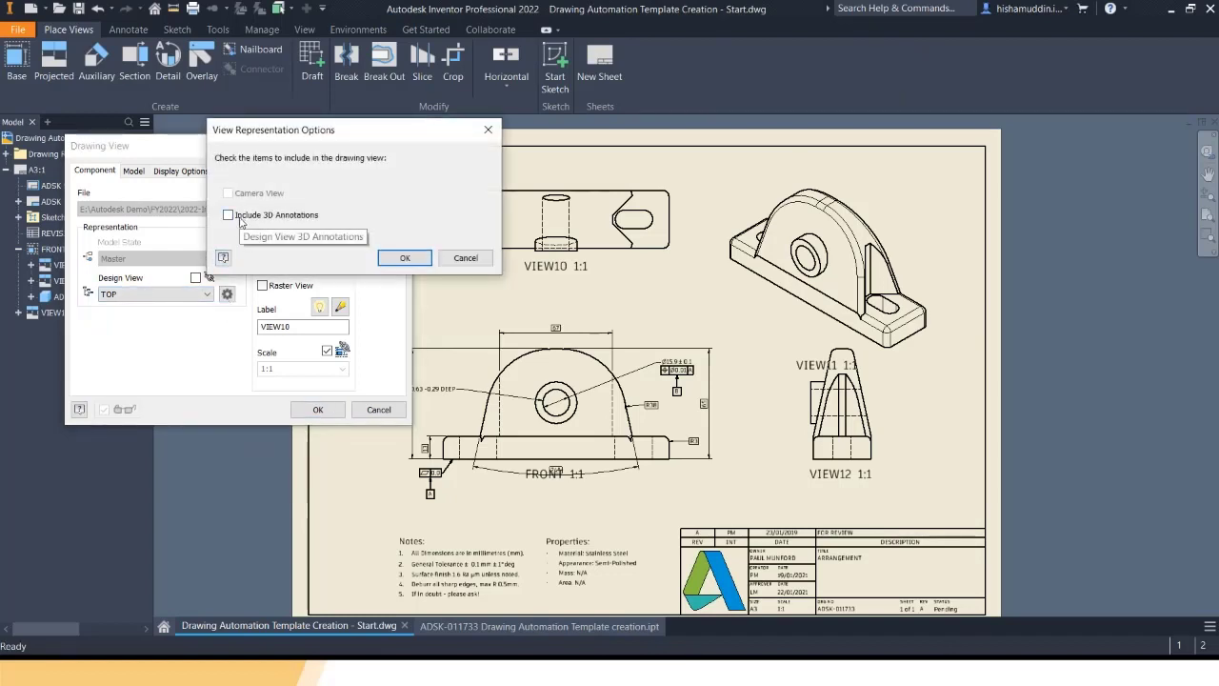
left_click(403, 258)
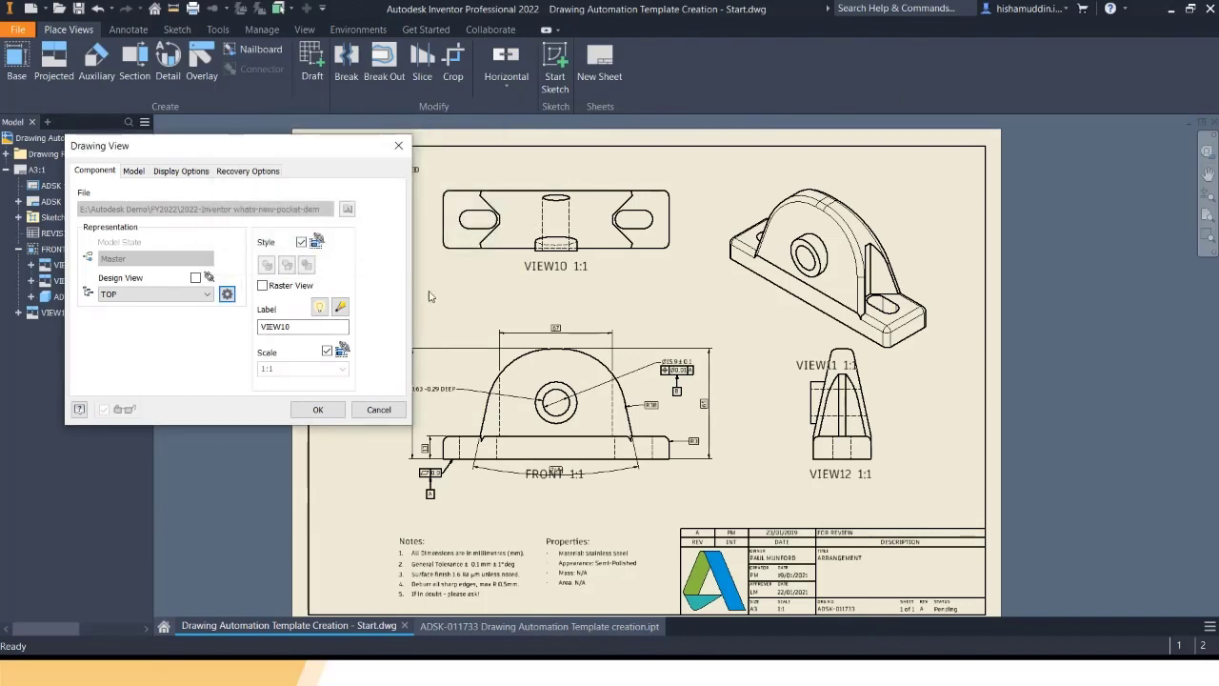
Label the projected top view TOP and apply the view changes.
double_click(307, 326)
type("TO")
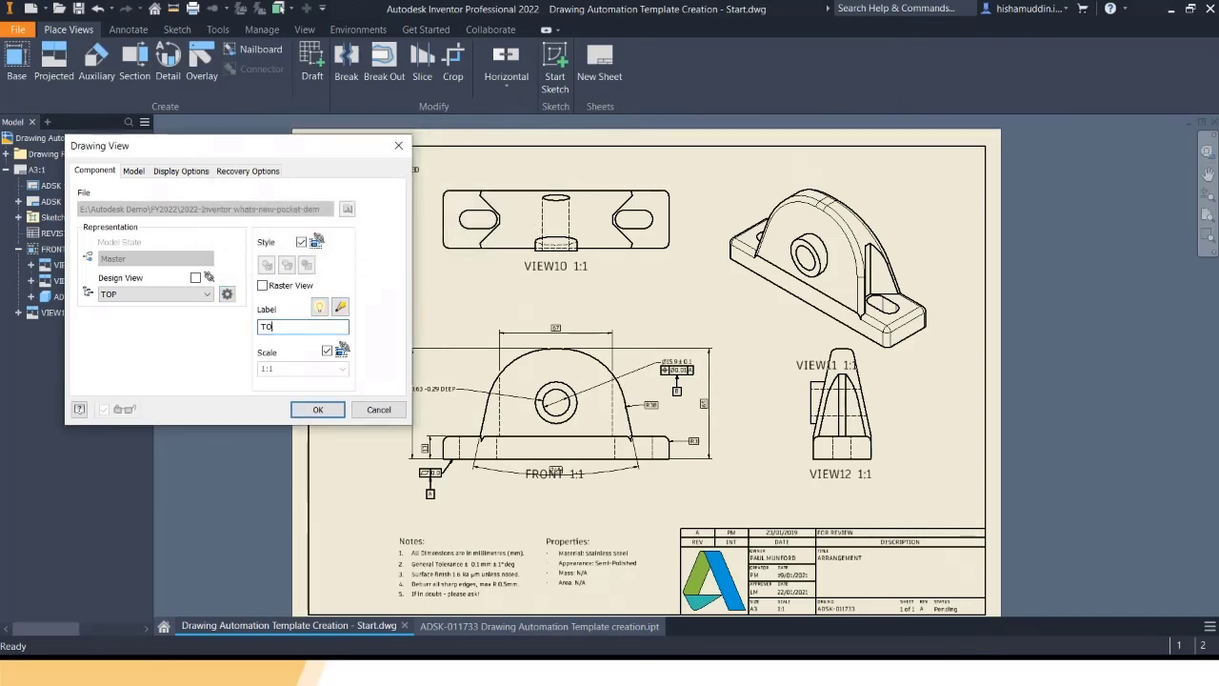
type("P")
left_click(317, 410)
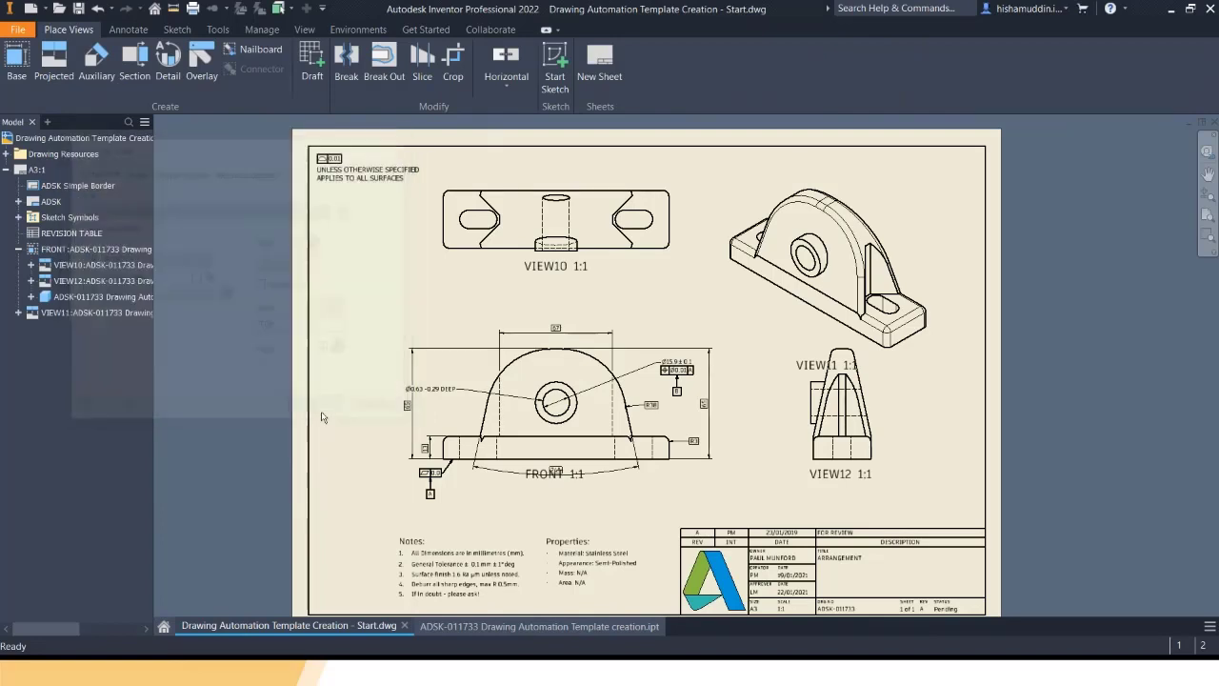
Nudge the isometric view up and right, and assign it the ISO design view with camera view and 3D annotations included.
left_click_drag(929, 208, 940, 191)
double_click(941, 193)
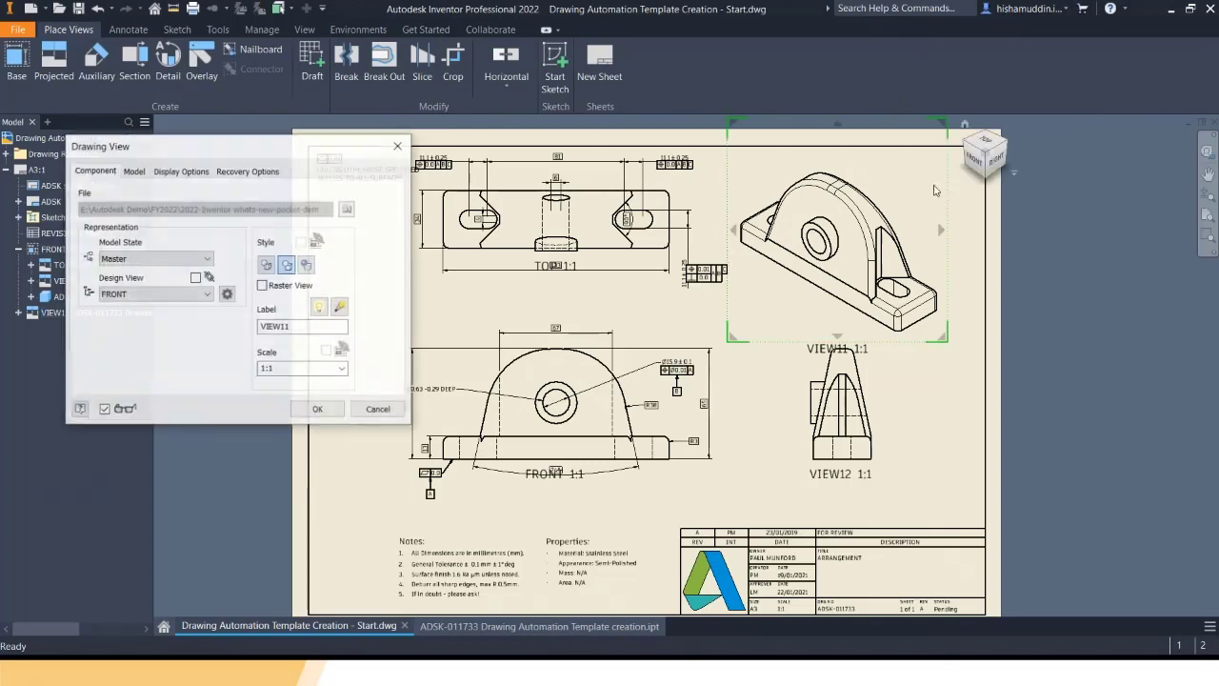
left_click(157, 294)
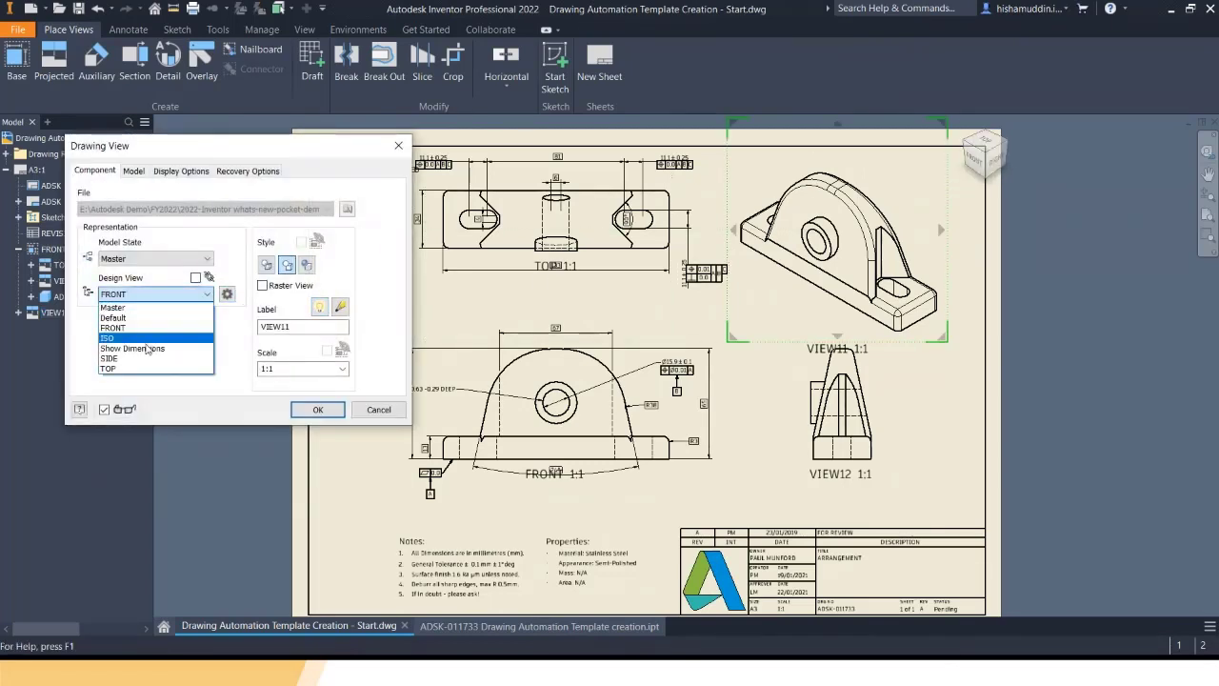
left_click(143, 338)
left_click(227, 293)
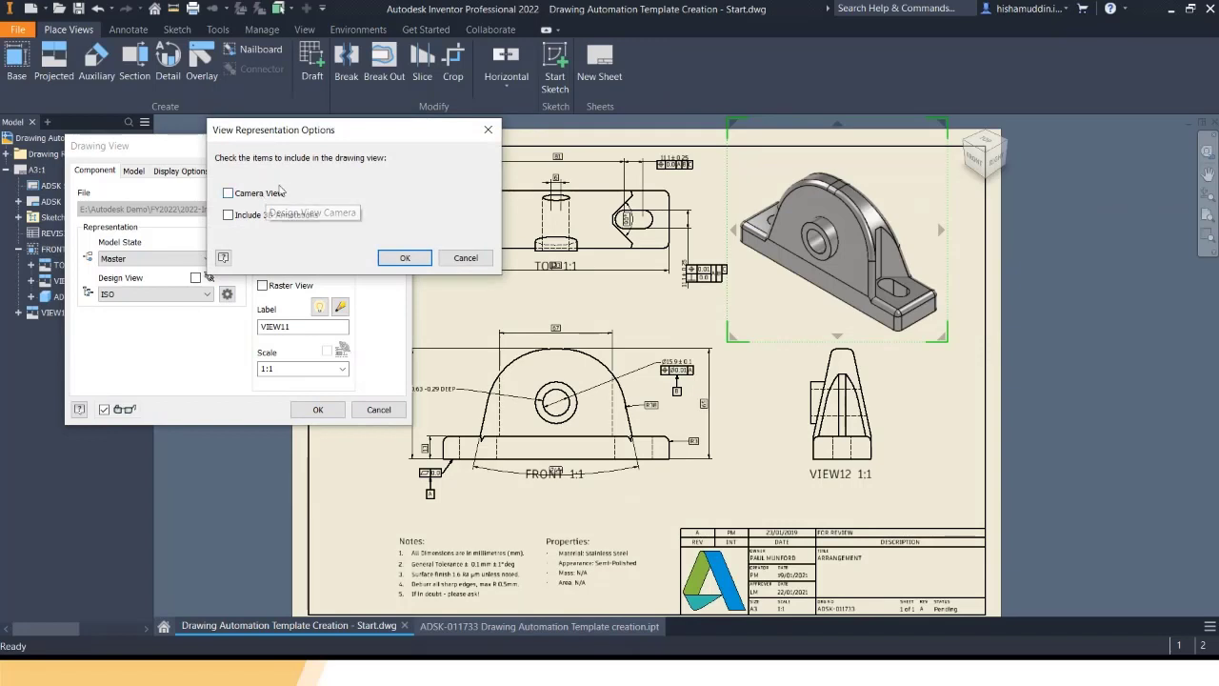
left_click(272, 194)
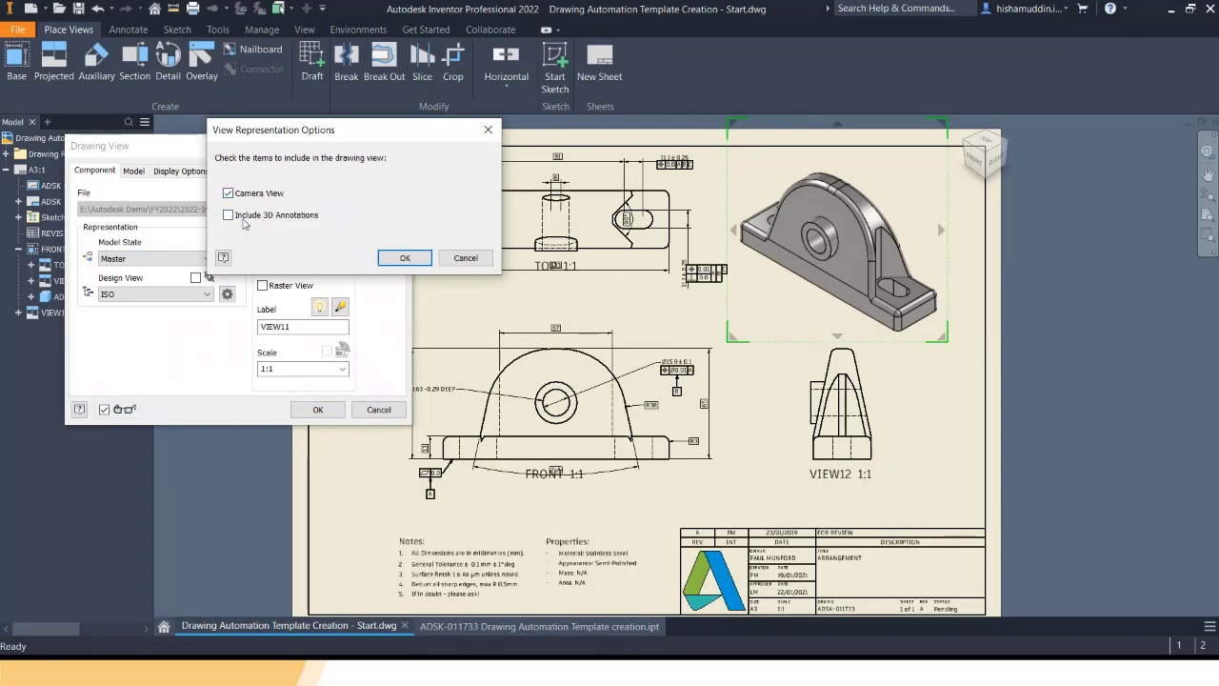
left_click(404, 258)
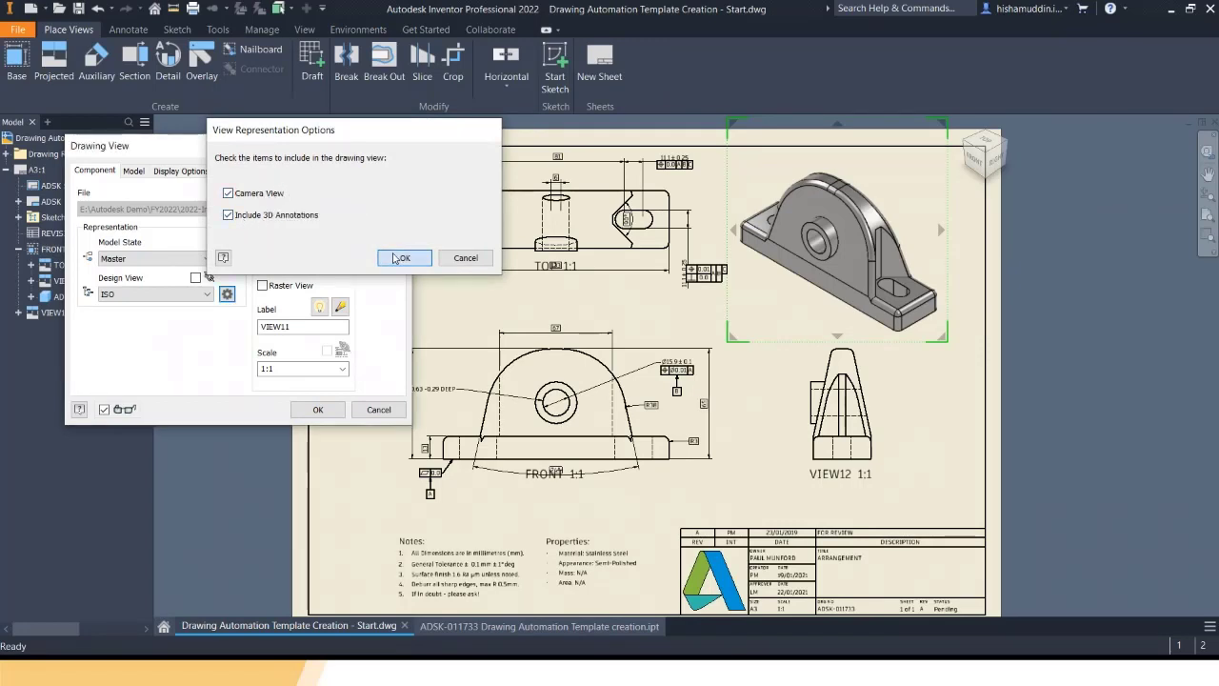
Label the isometric view ISO and apply the view changes.
double_click(301, 324)
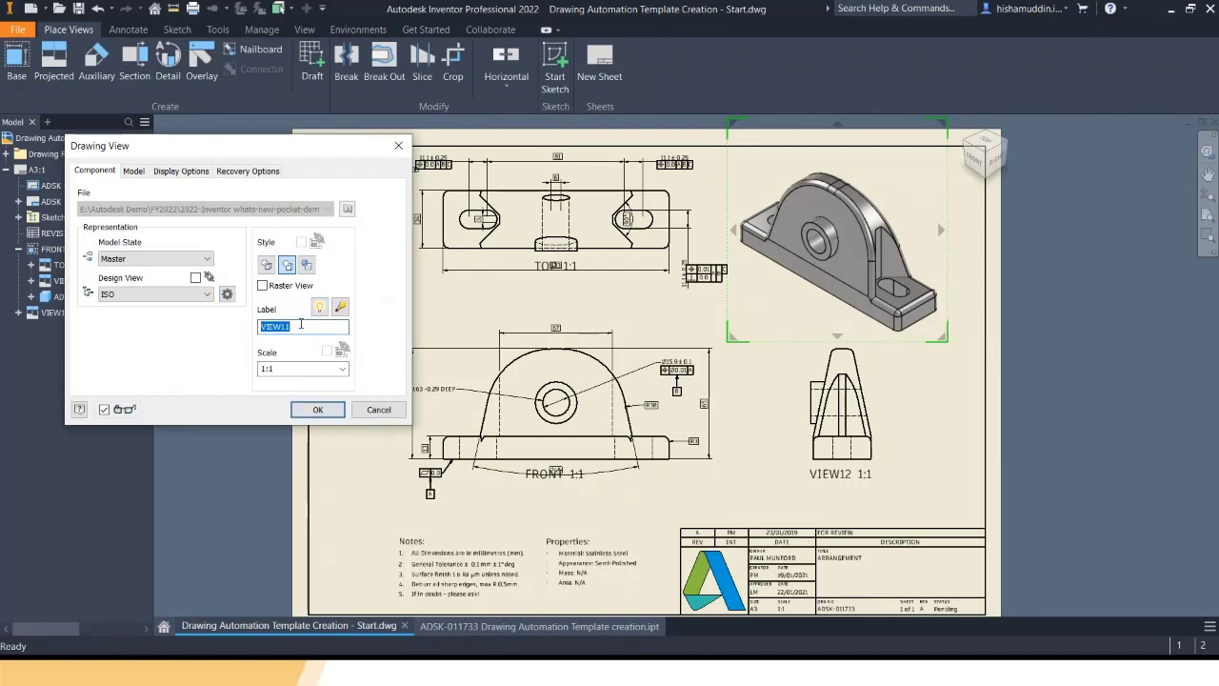
type("ISO")
left_click(319, 409)
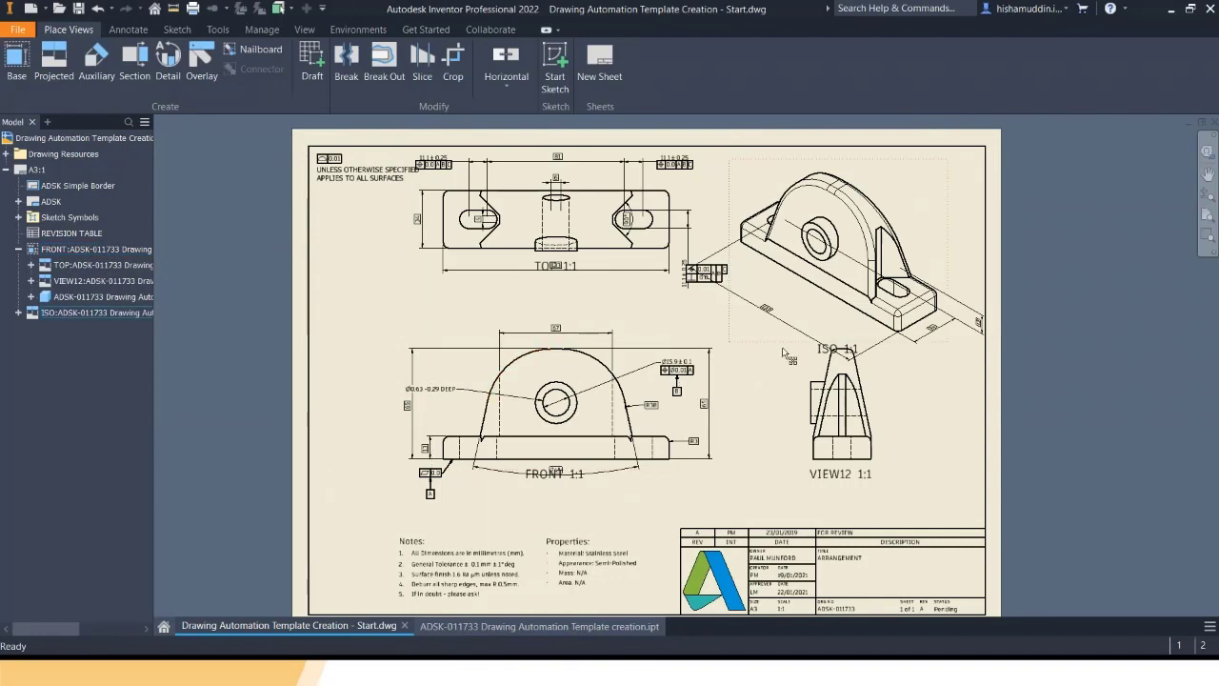
Switch the projected right side view to the SIDE design view and include its 3D annotations.
double_click(882, 404)
left_click(165, 296)
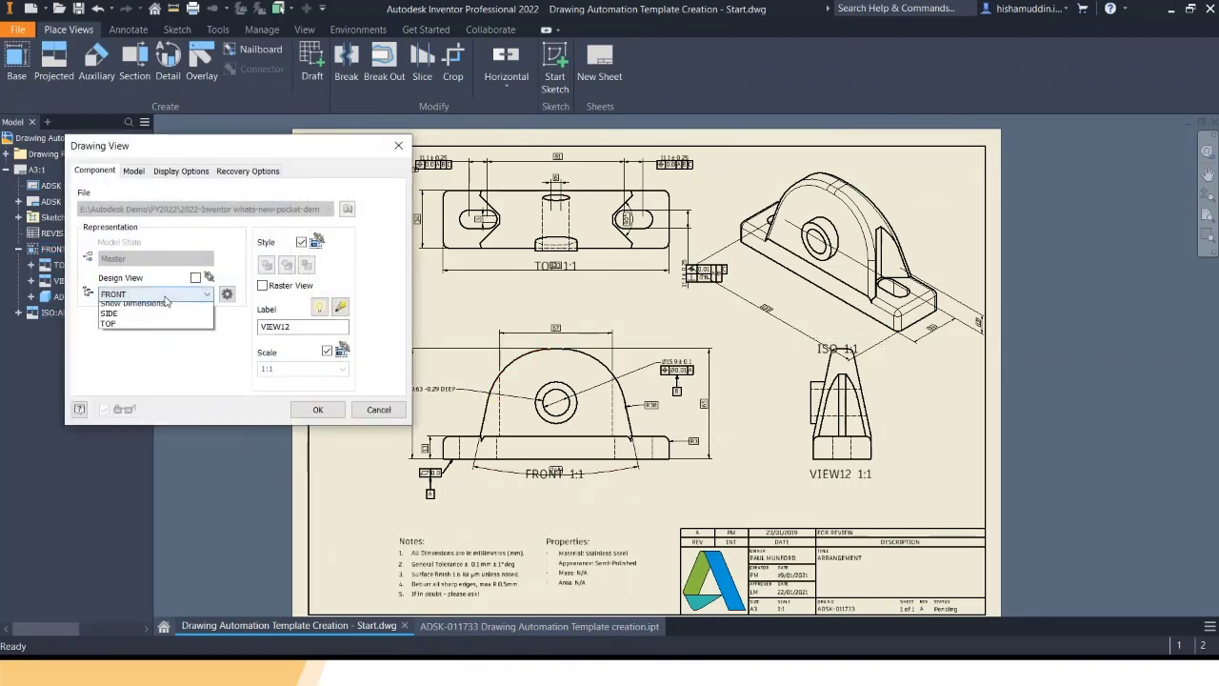
left_click(124, 354)
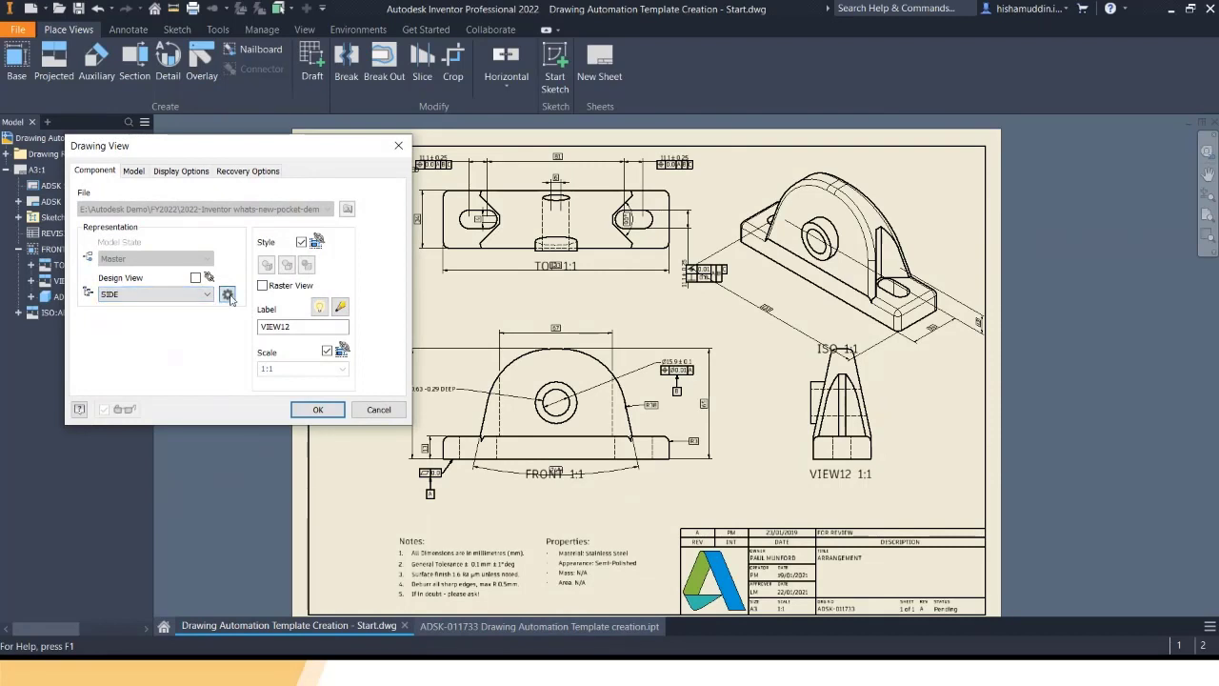
left_click(227, 296)
left_click(229, 215)
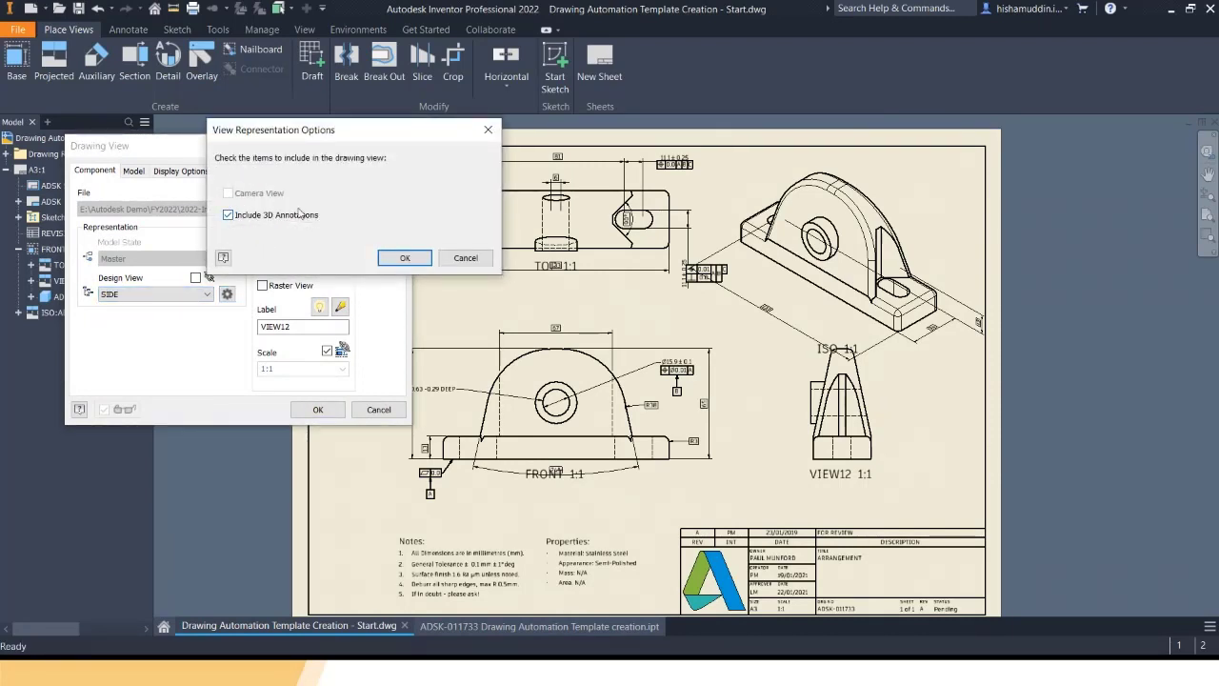
left_click(404, 258)
Label the right side view SIDE and apply the view changes.
double_click(295, 327)
type("SIDE")
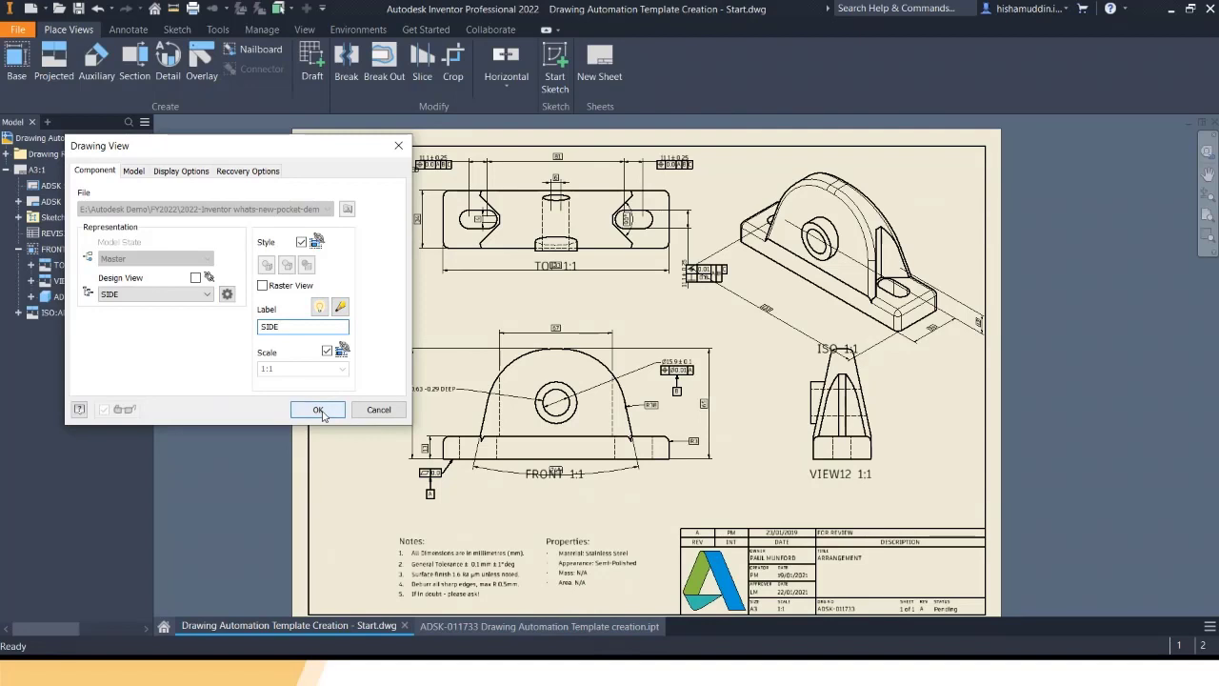
left_click(319, 410)
Move the isometric view's dimensions closer to the part.
left_click_drag(764, 309, 969, 318)
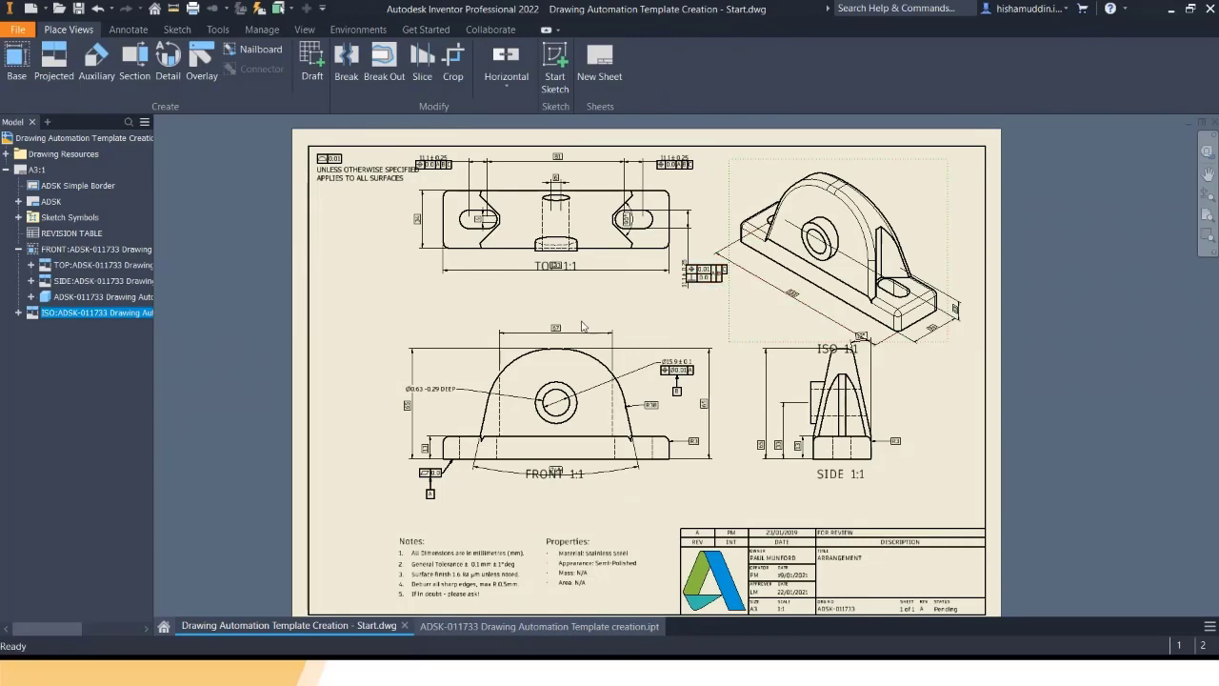
middle_click_drag(522, 309, 526, 306)
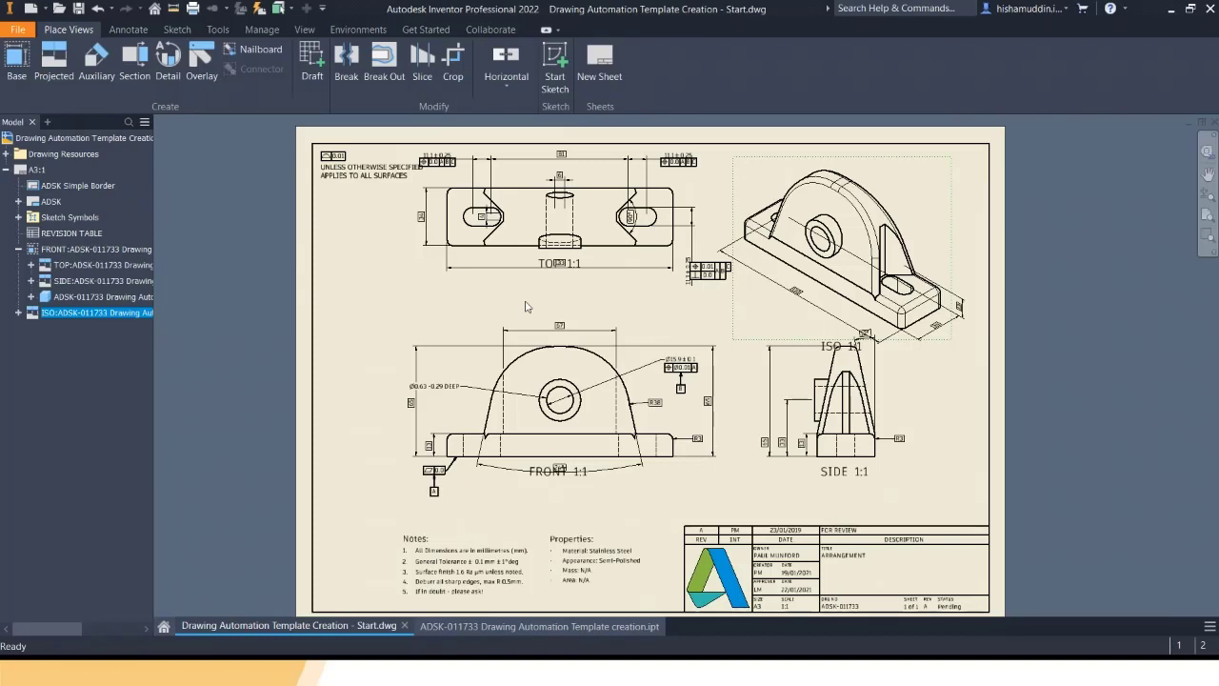
middle_click_drag(502, 308, 501, 302)
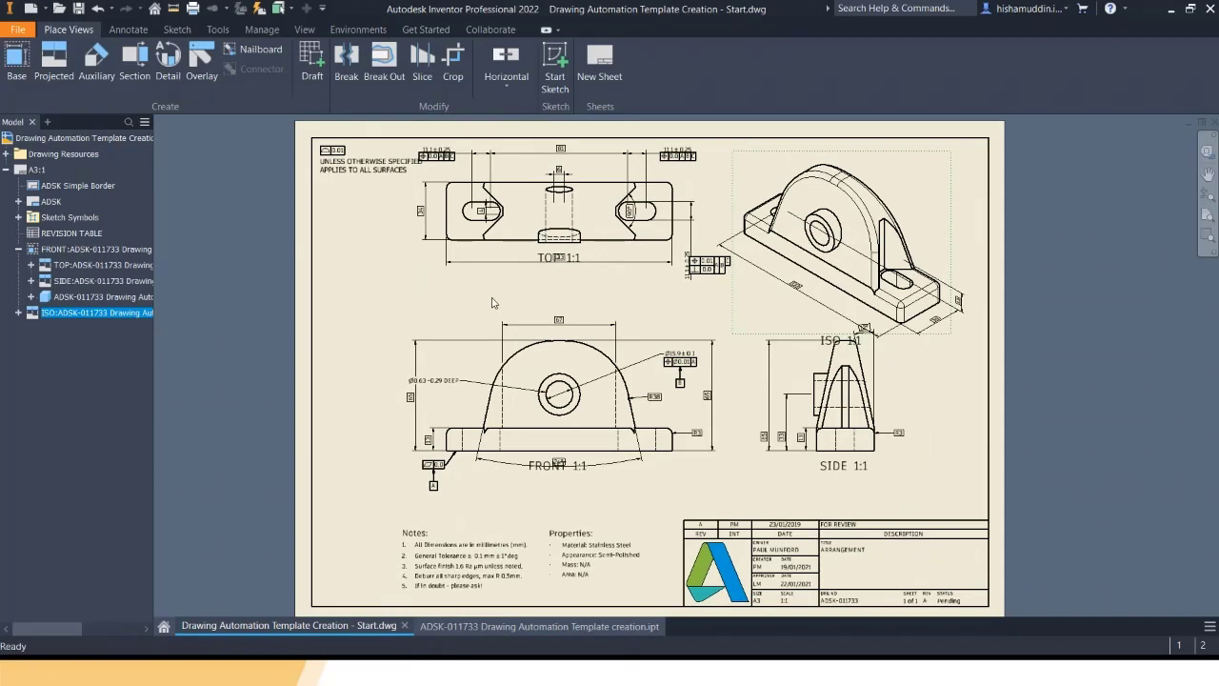
Open the part ADSK-011713 Drawing Automation Example.ipt from the 05 Drawing Views and Automation folder.
left_click(55, 10)
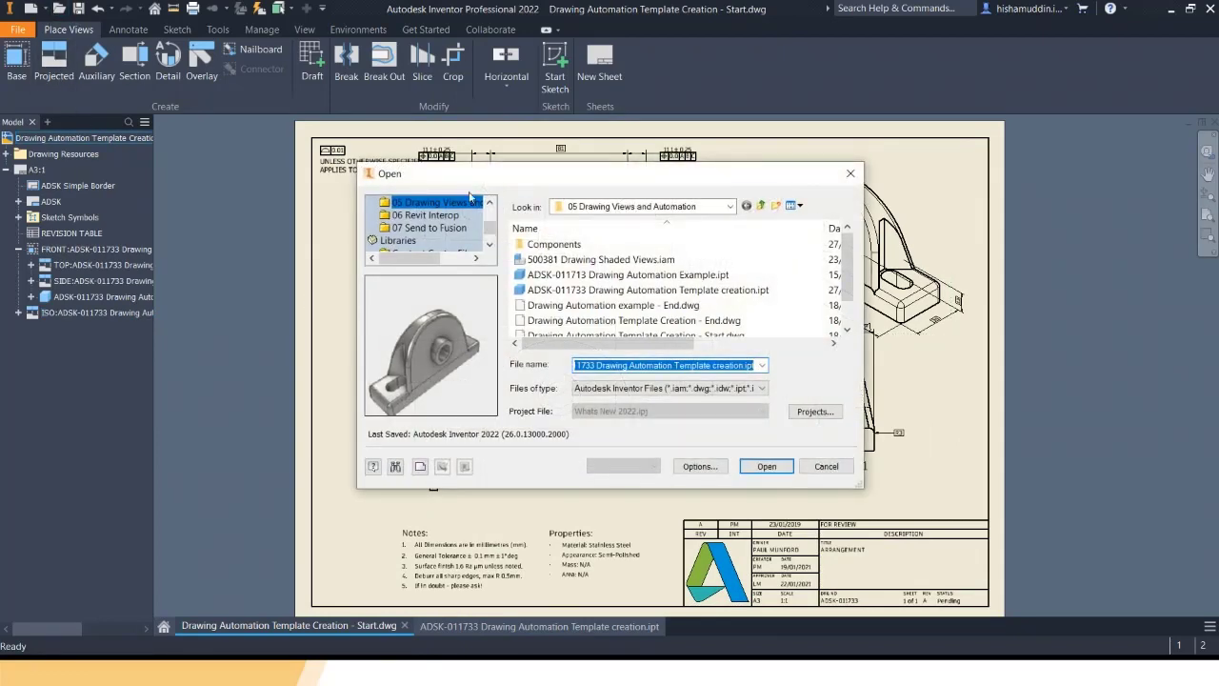
left_click(640, 275)
left_click(767, 466)
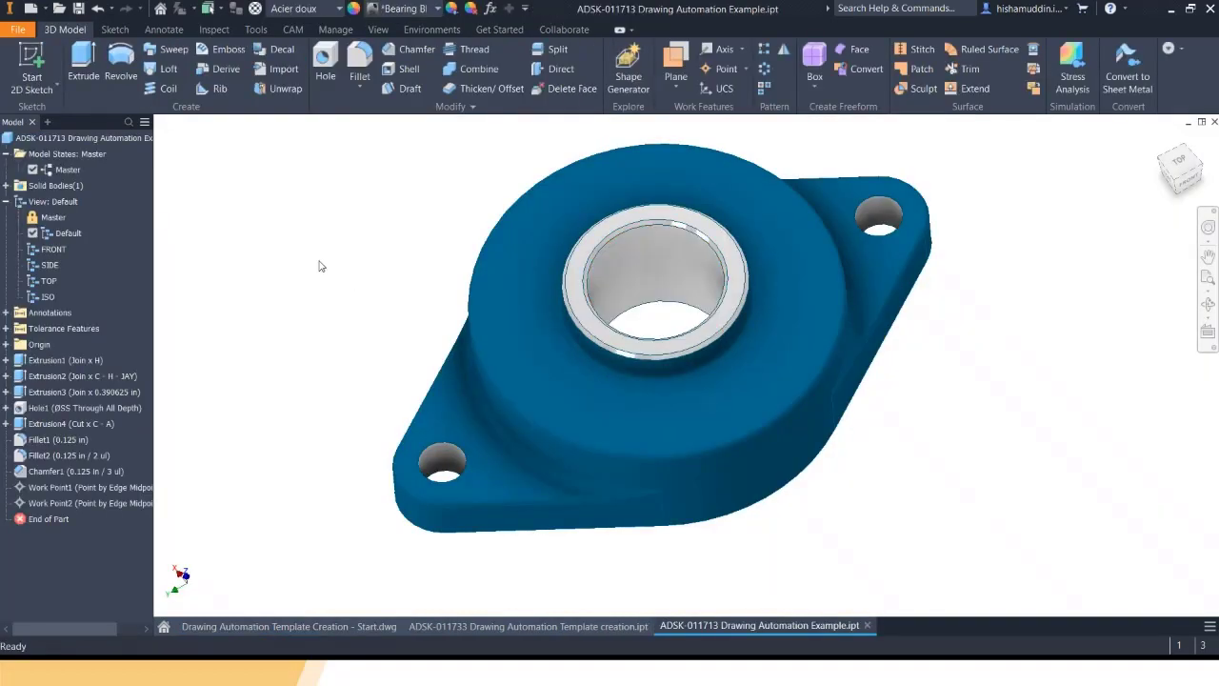
Examine the part's FRONT, SIDE and ISO design views, and compare them with the Drawing Automation Template Creation - Start.dwg drawing.
double_click(53, 249)
double_click(50, 265)
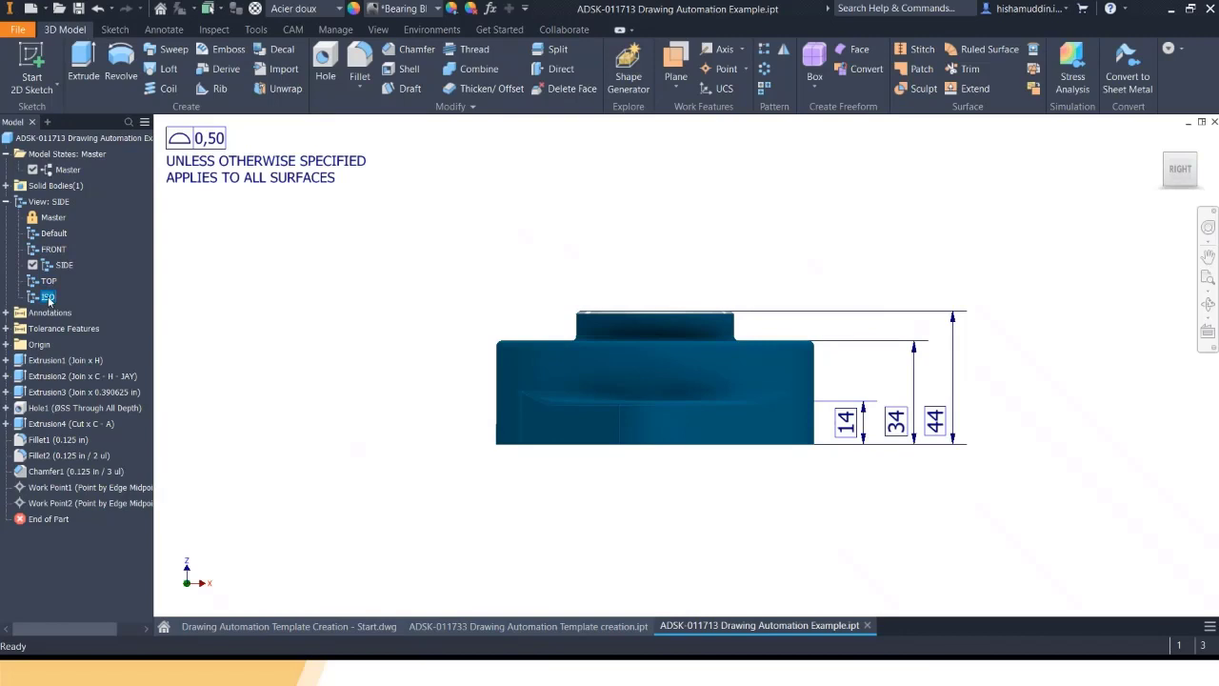
double_click(48, 297)
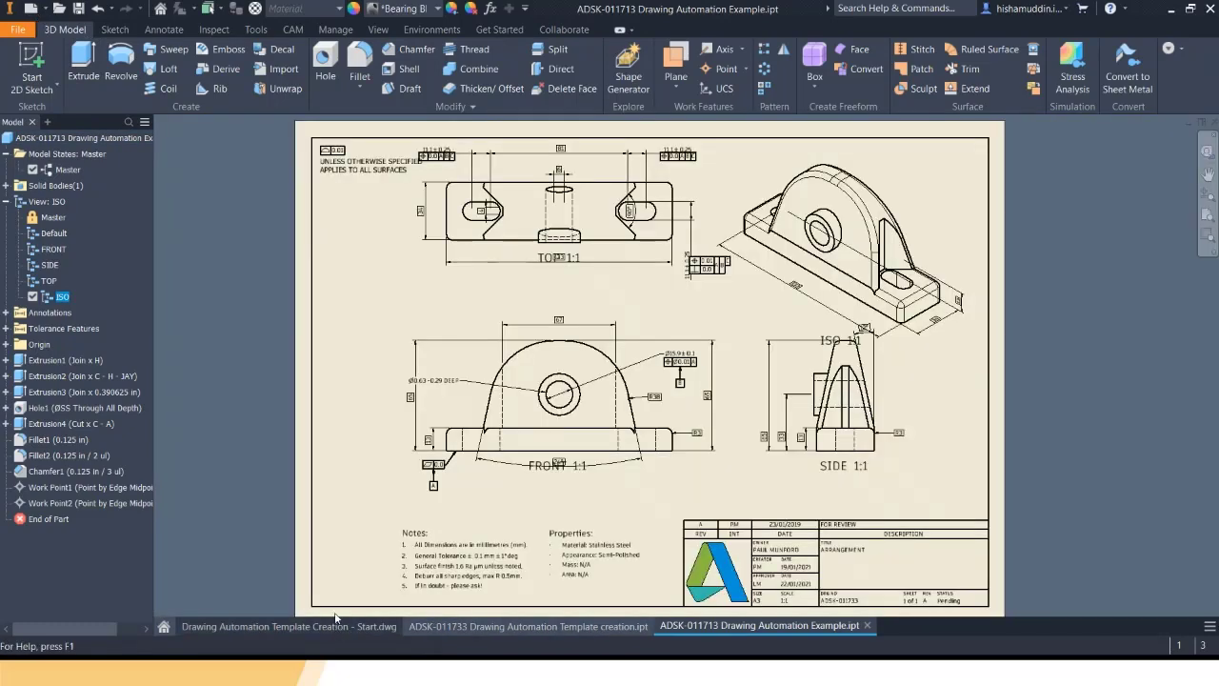
left_click(335, 621)
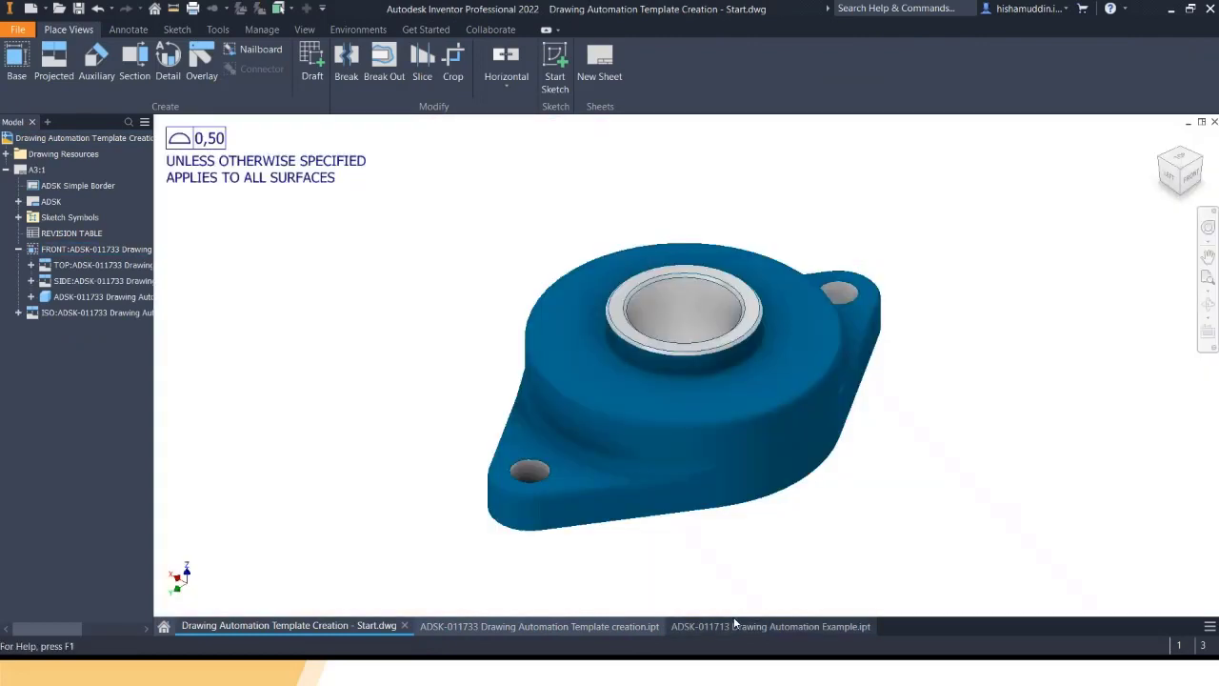
left_click(752, 625)
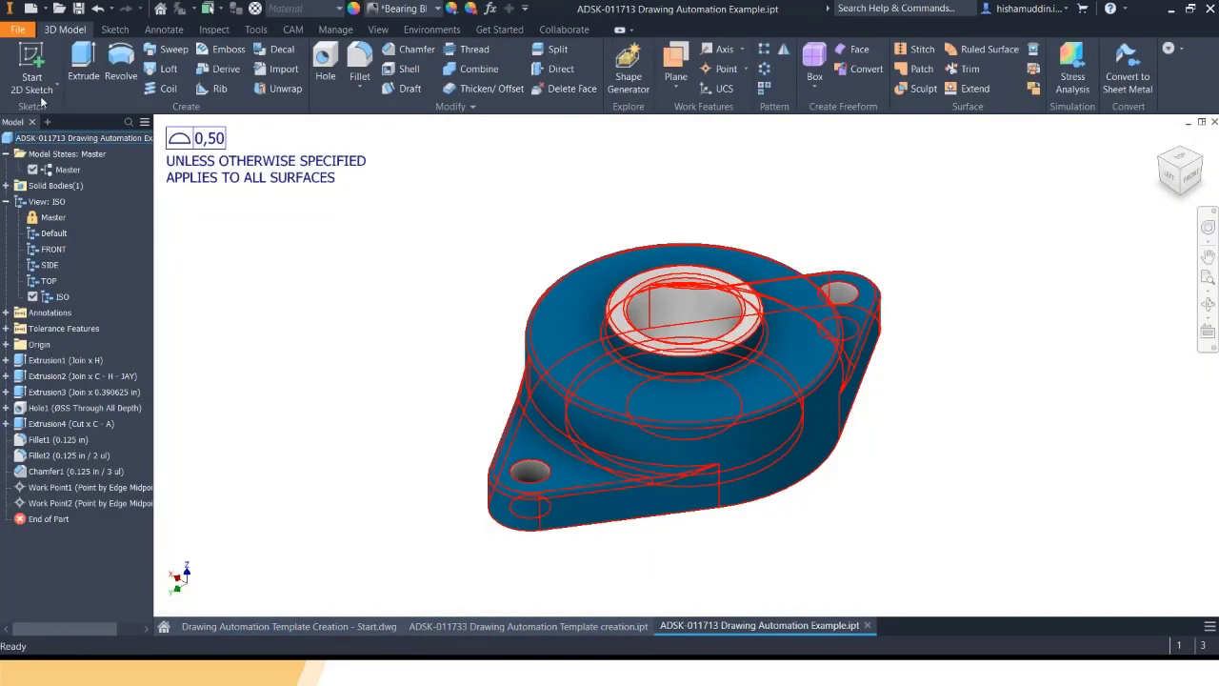
Start a new file with the standard.dwg drawing template and browse its predefined sheet formats.
left_click(31, 9)
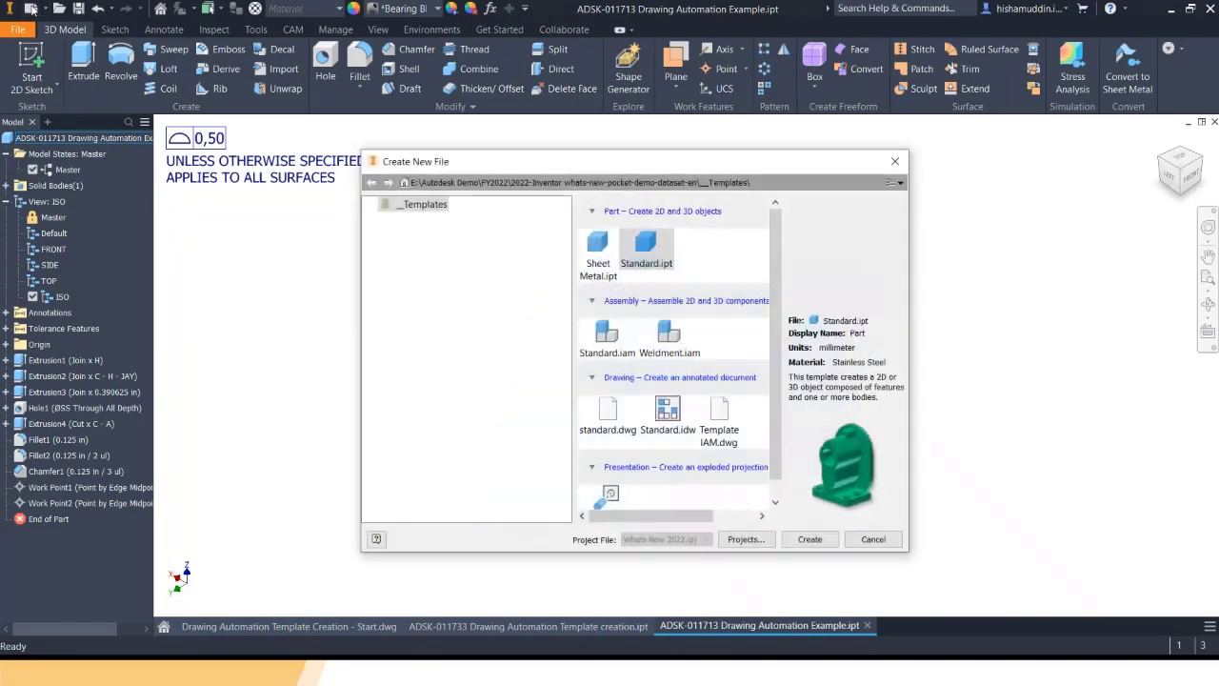
left_click_drag(440, 164, 390, 132)
left_click(574, 377)
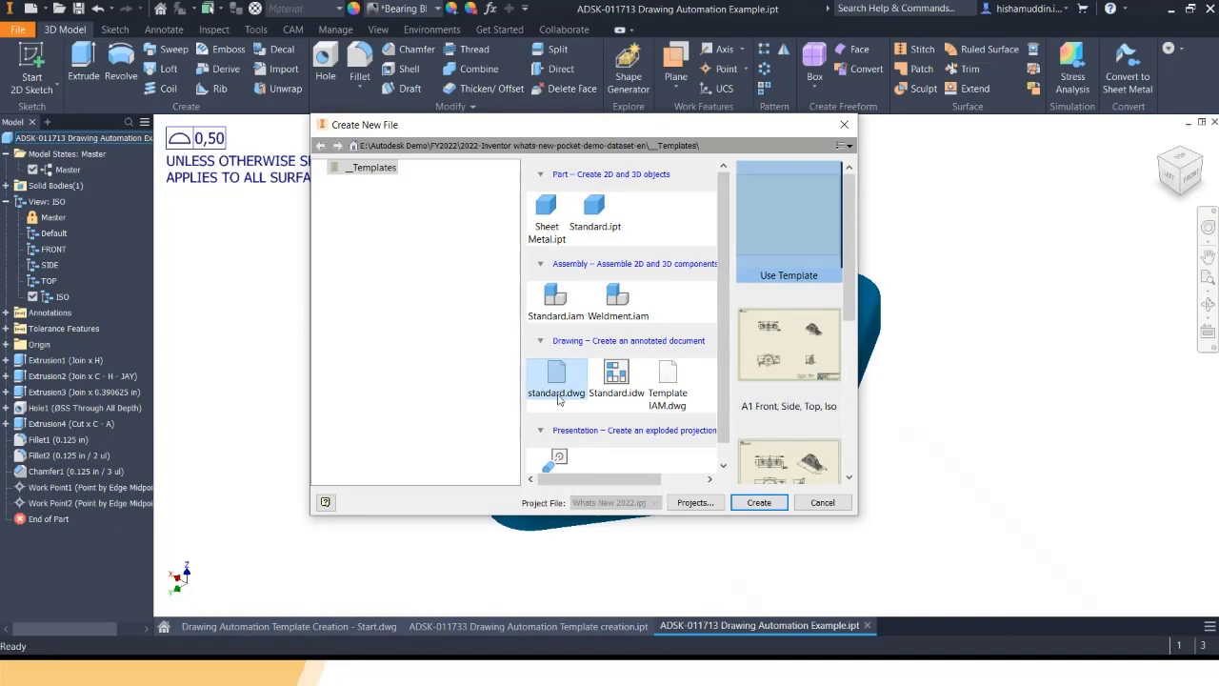
scroll(797, 270, "down", 3)
scroll(798, 295, "up", 3)
scroll(802, 322, "down", 3)
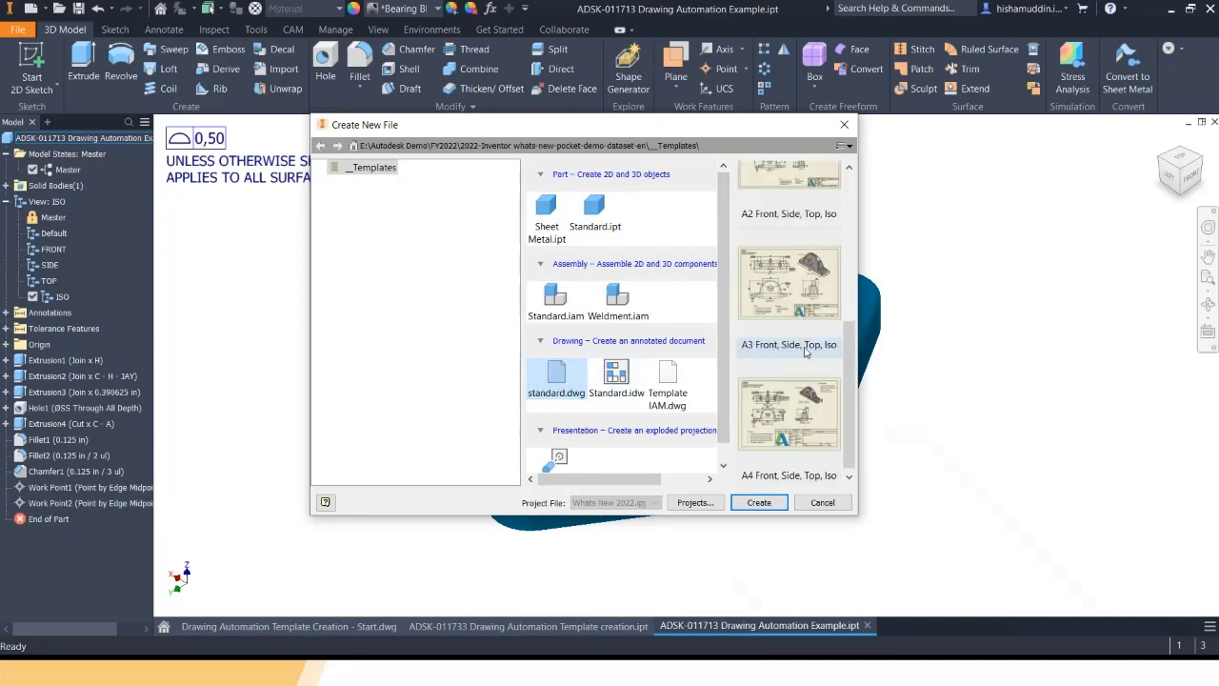
scroll(767, 338, "up", 3)
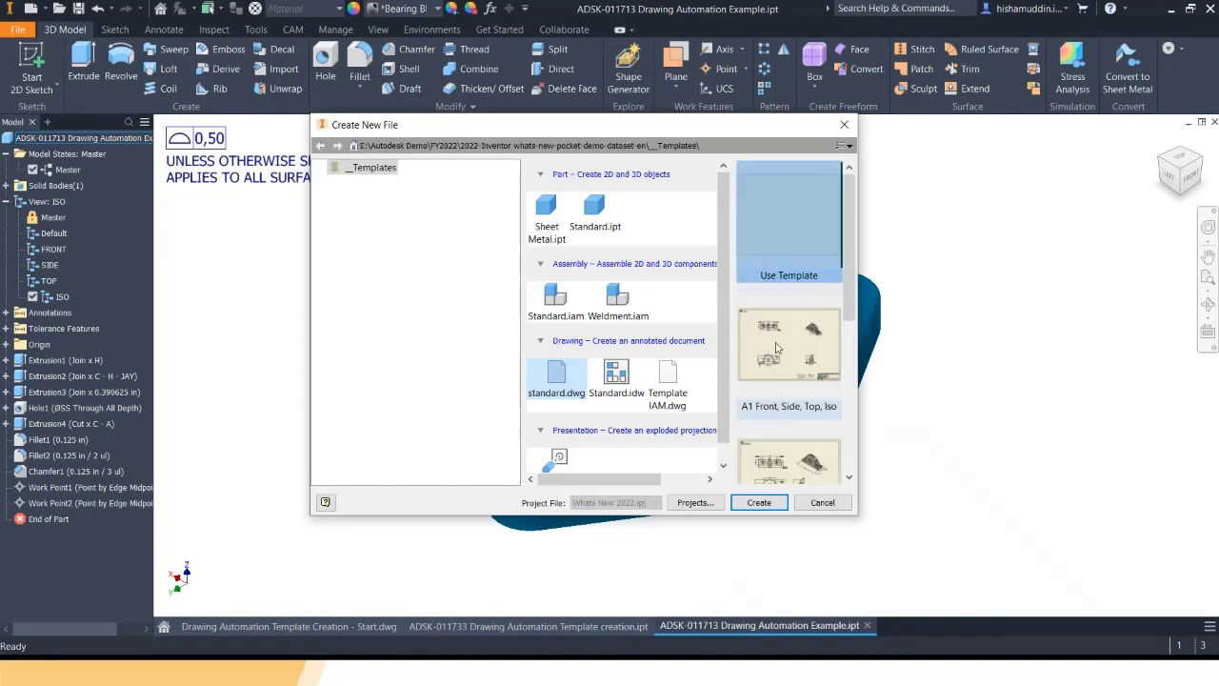
Create the drawing from the standard.dwg template with the A2 Front, Side, Top, Iso sheet format.
left_click(776, 349)
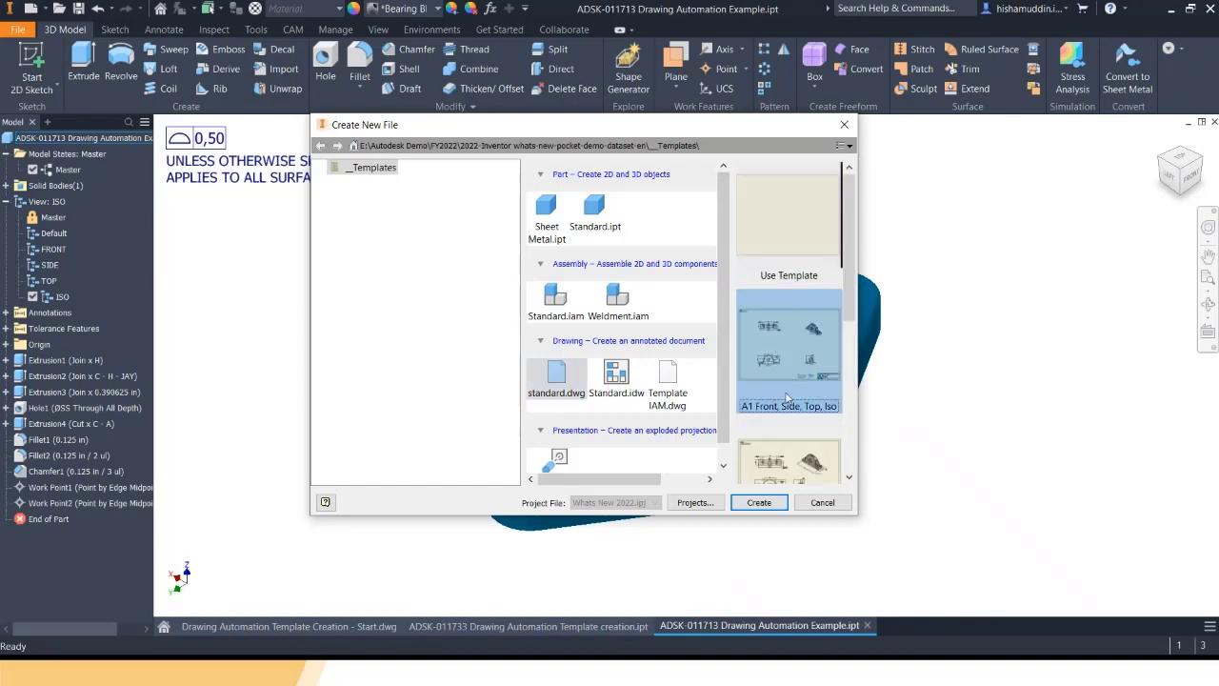
scroll(786, 398, "down", 3)
scroll(783, 399, "up", 3)
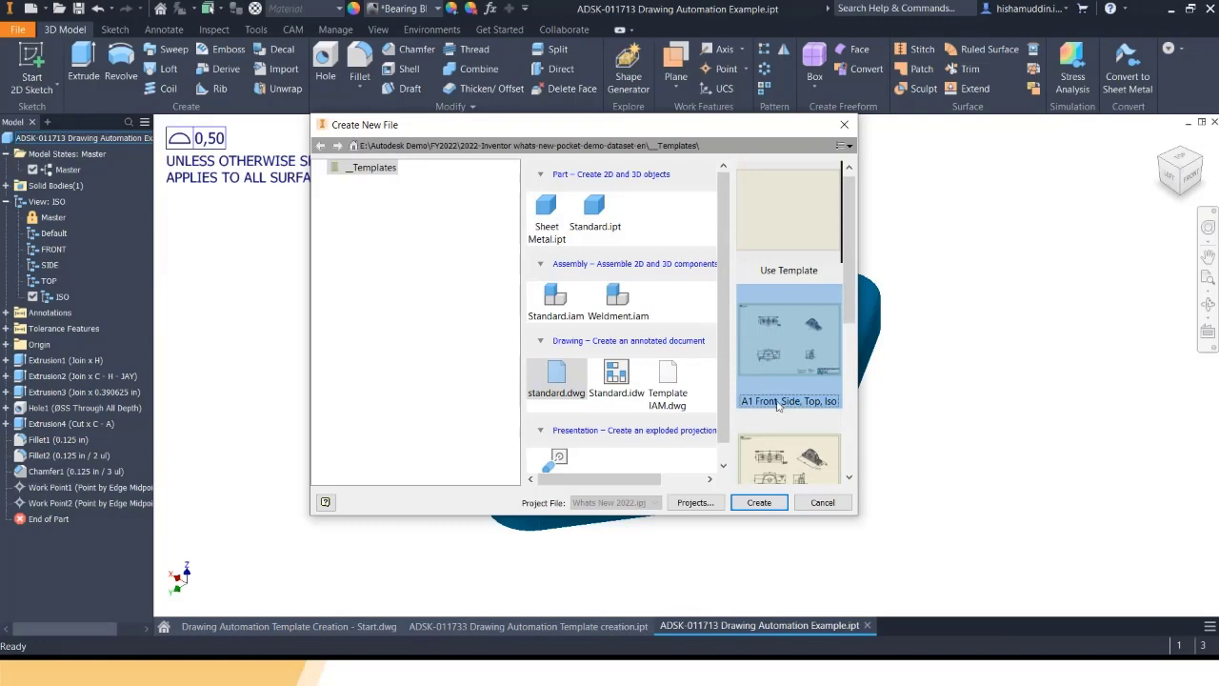
scroll(820, 371, "down", 2)
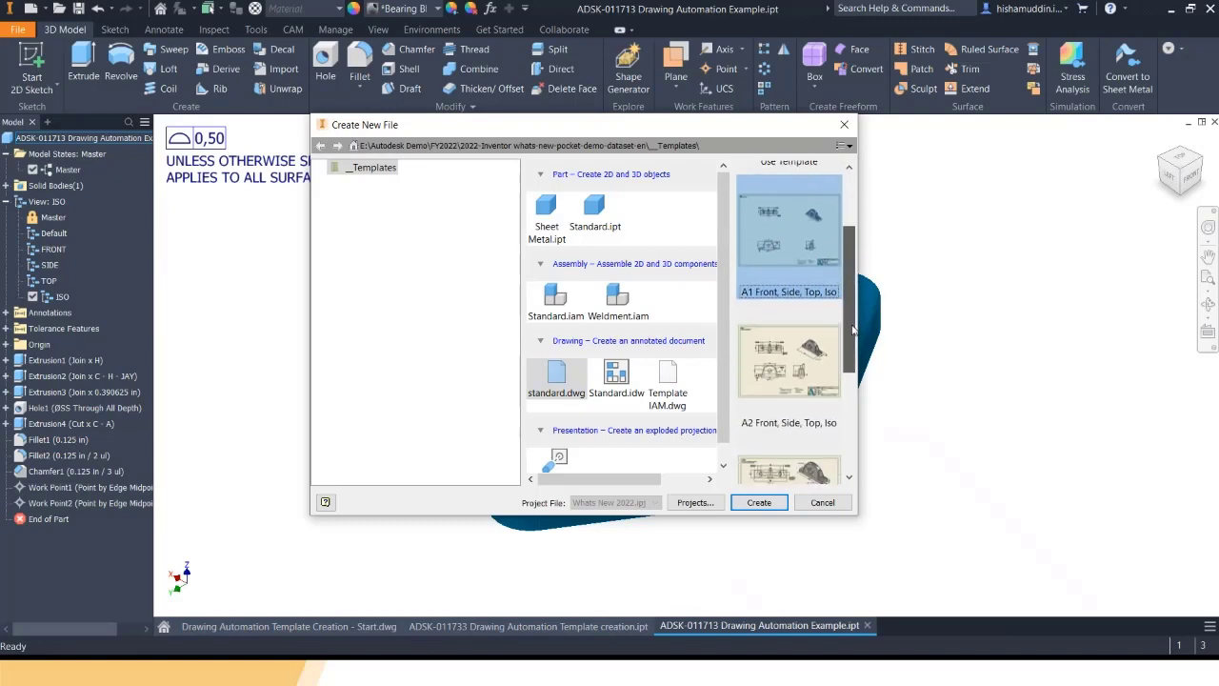
left_click(781, 371)
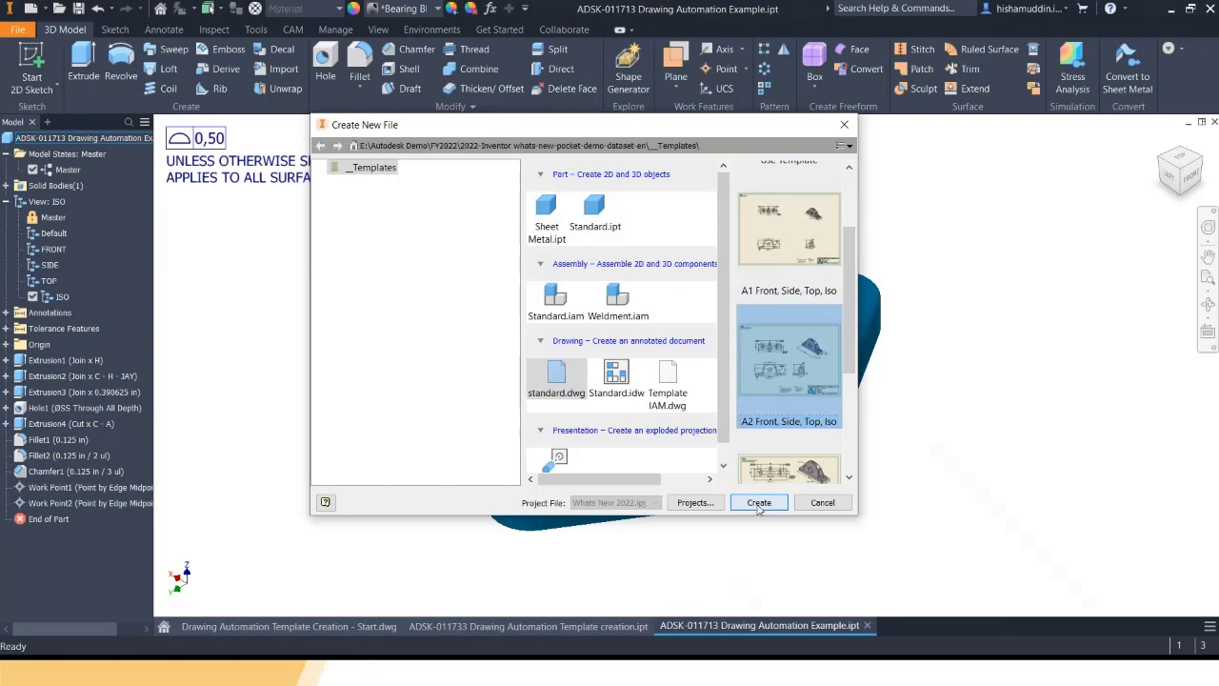
left_click(759, 504)
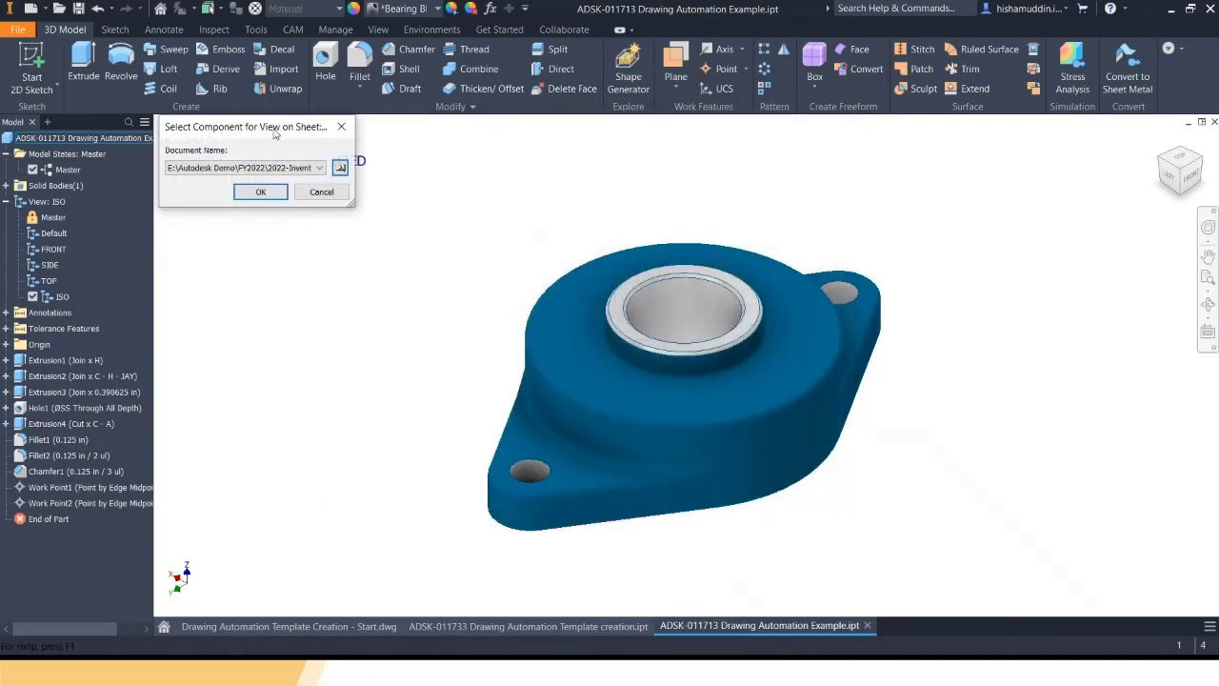
Generate the sheet's views from ADSK-011713 Drawing Automation Example.ipt, and move the isometric view closer to the sheet's upper-right corner.
left_click_drag(271, 126, 267, 192)
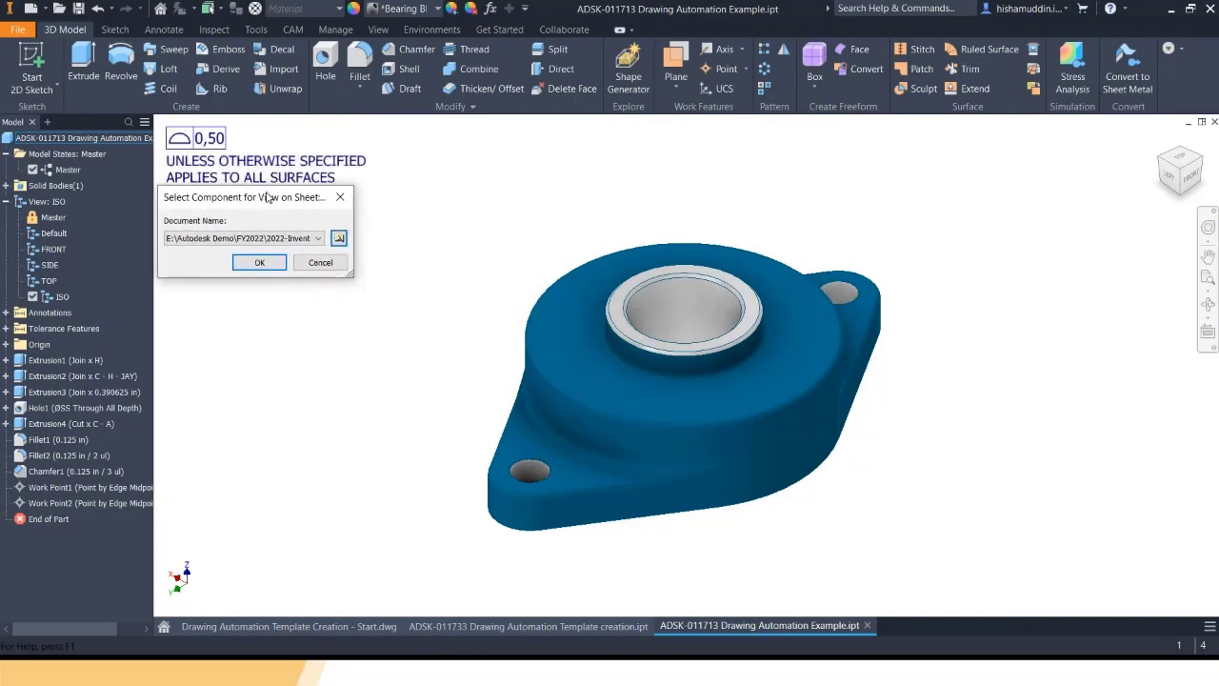
left_click(340, 238)
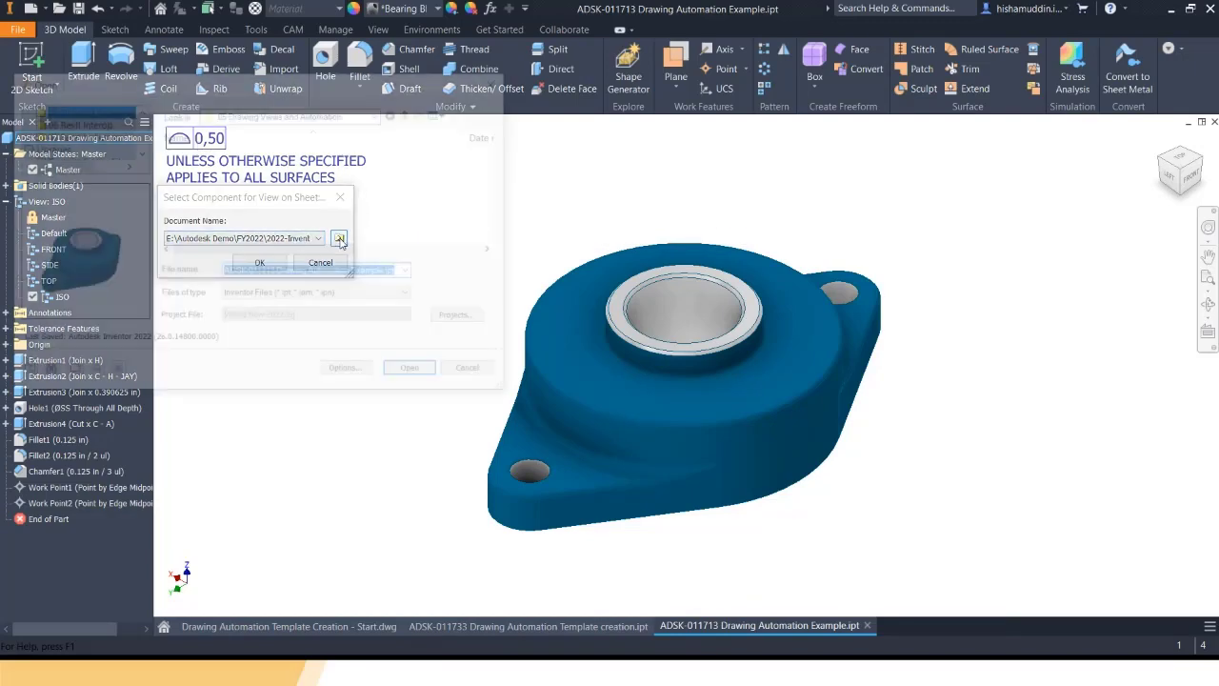
left_click(279, 184)
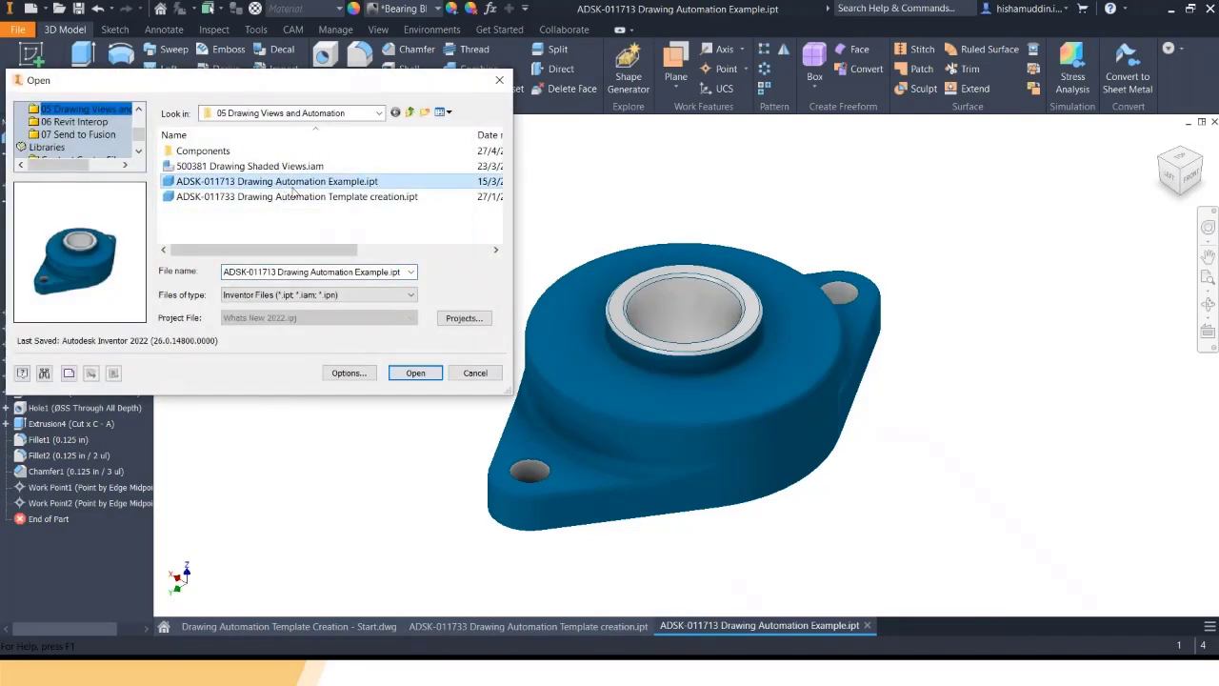
left_click(415, 372)
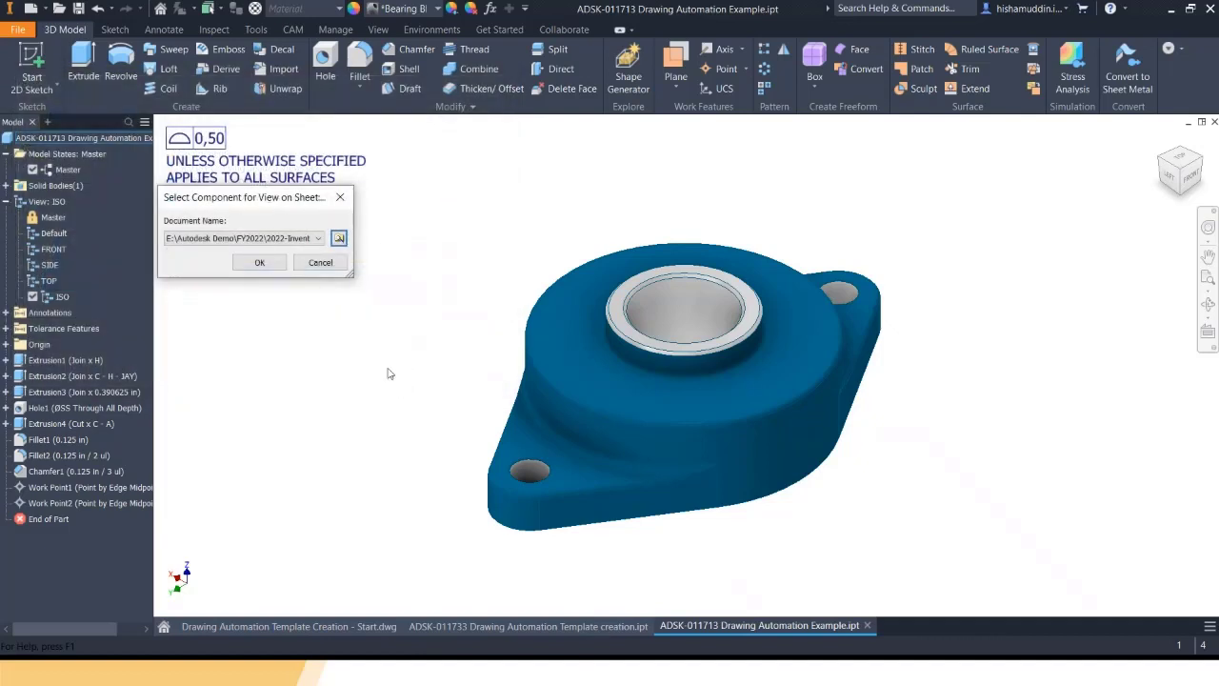
left_click(257, 264)
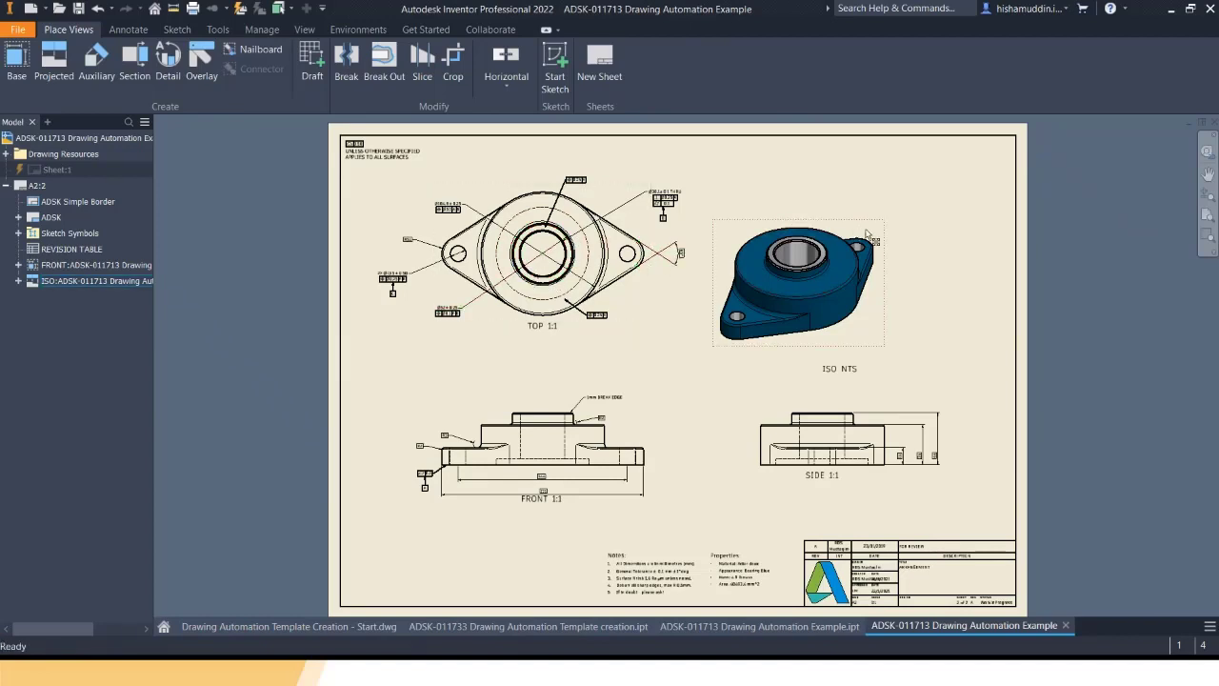
left_click_drag(876, 229, 930, 195)
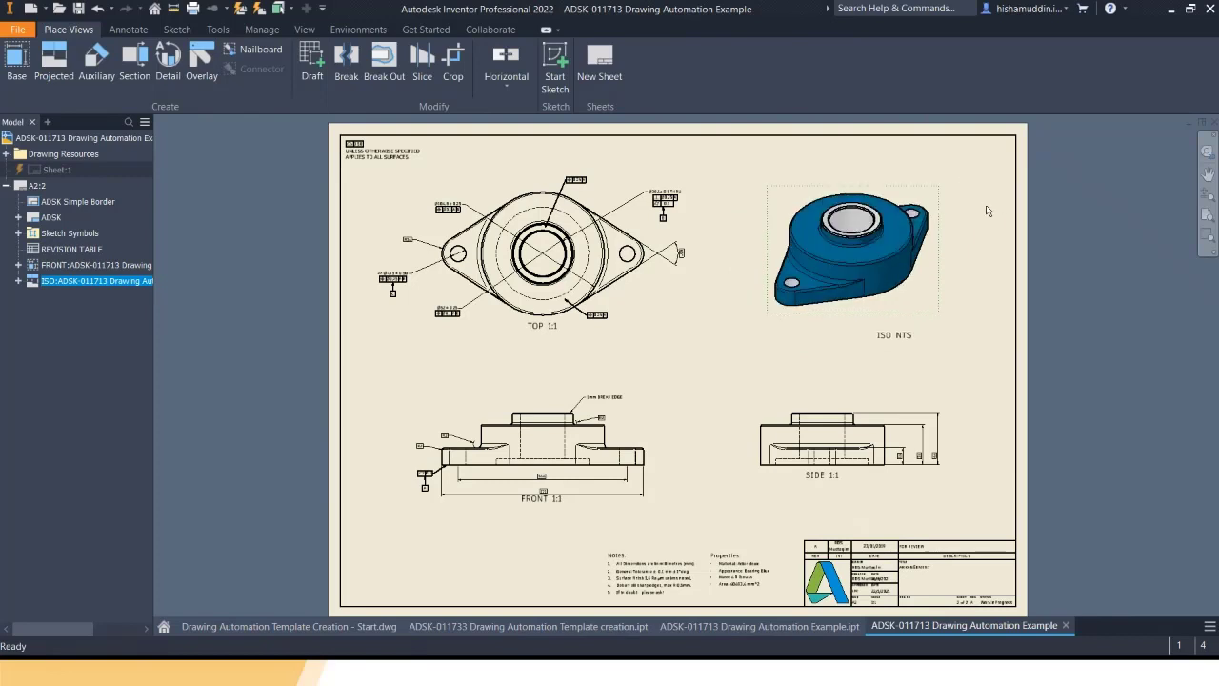